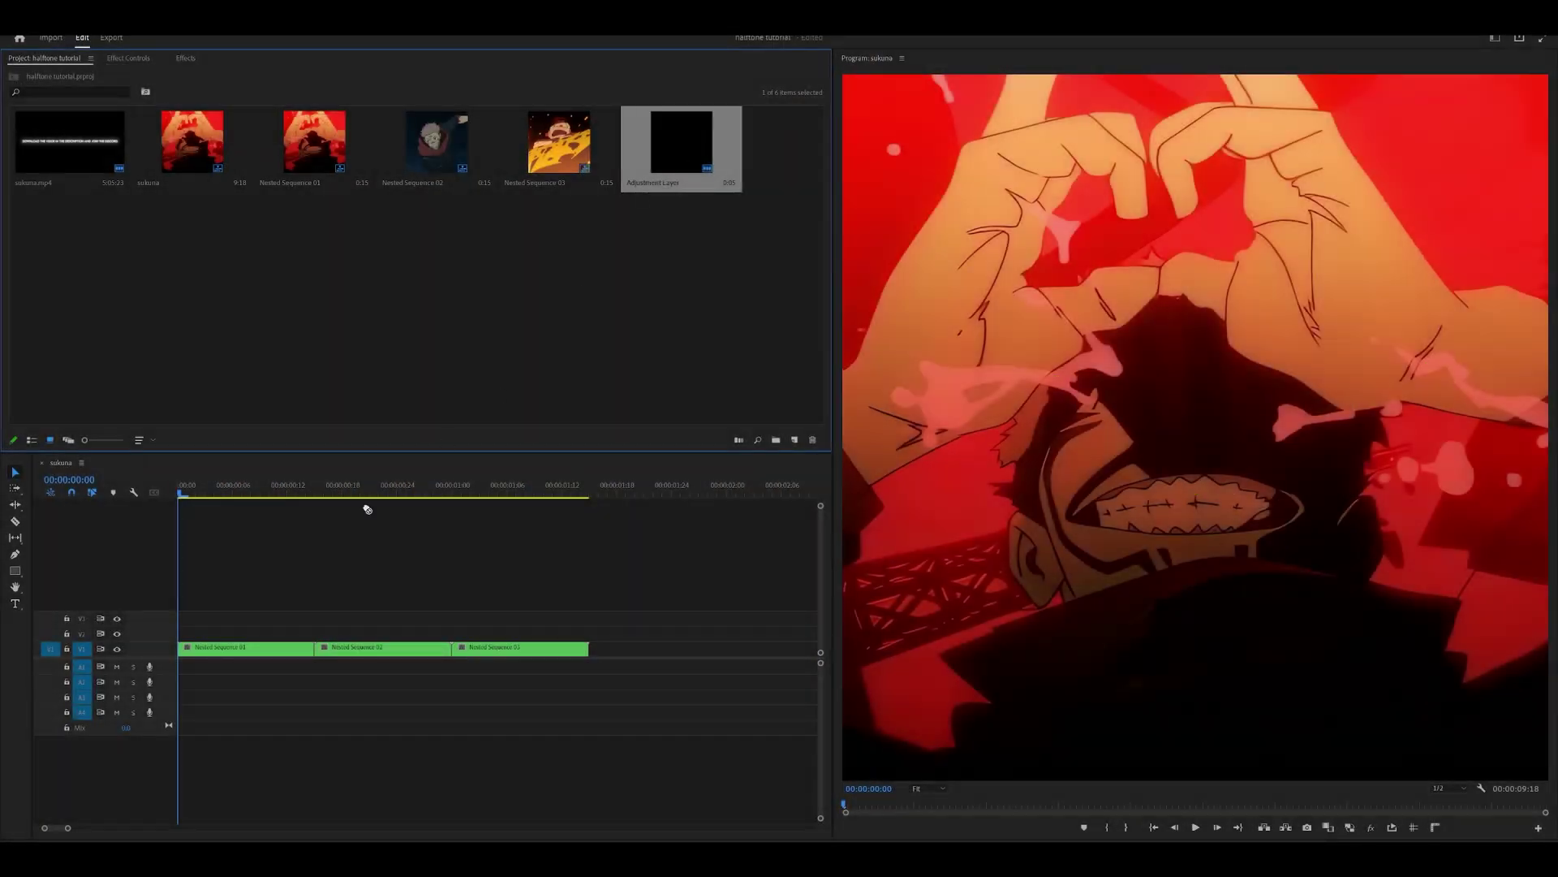
Place the adjustment layer on V2 over the first nested clip, matching its length, and apply the S_Shake effect to it
drag(367, 509, 313, 633)
click(282, 637)
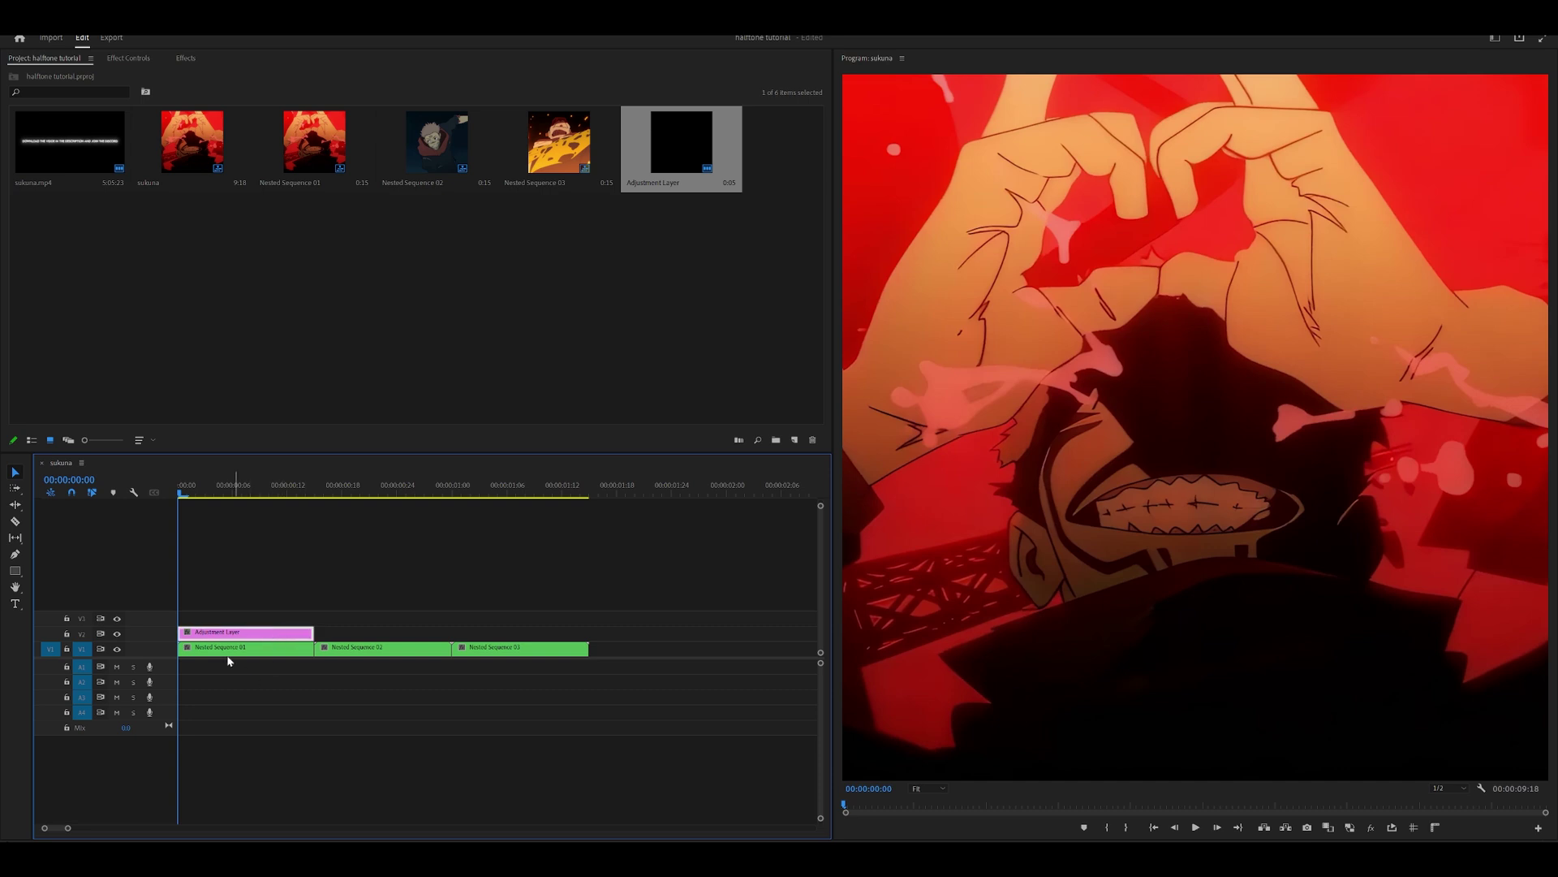
click(126, 58)
click(186, 57)
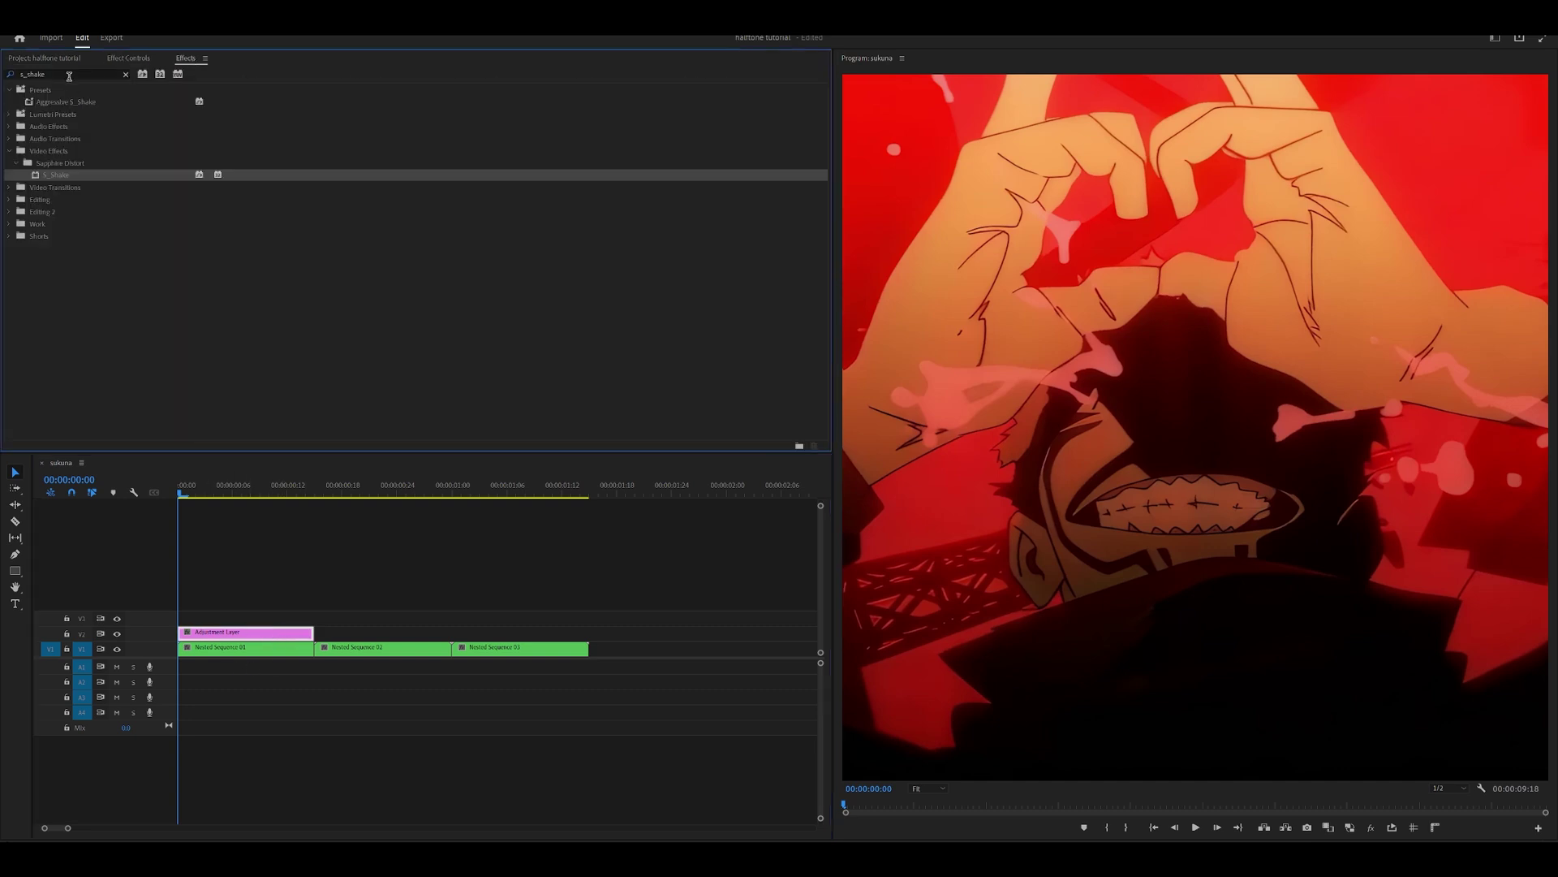
drag(47, 175, 243, 633)
click(126, 58)
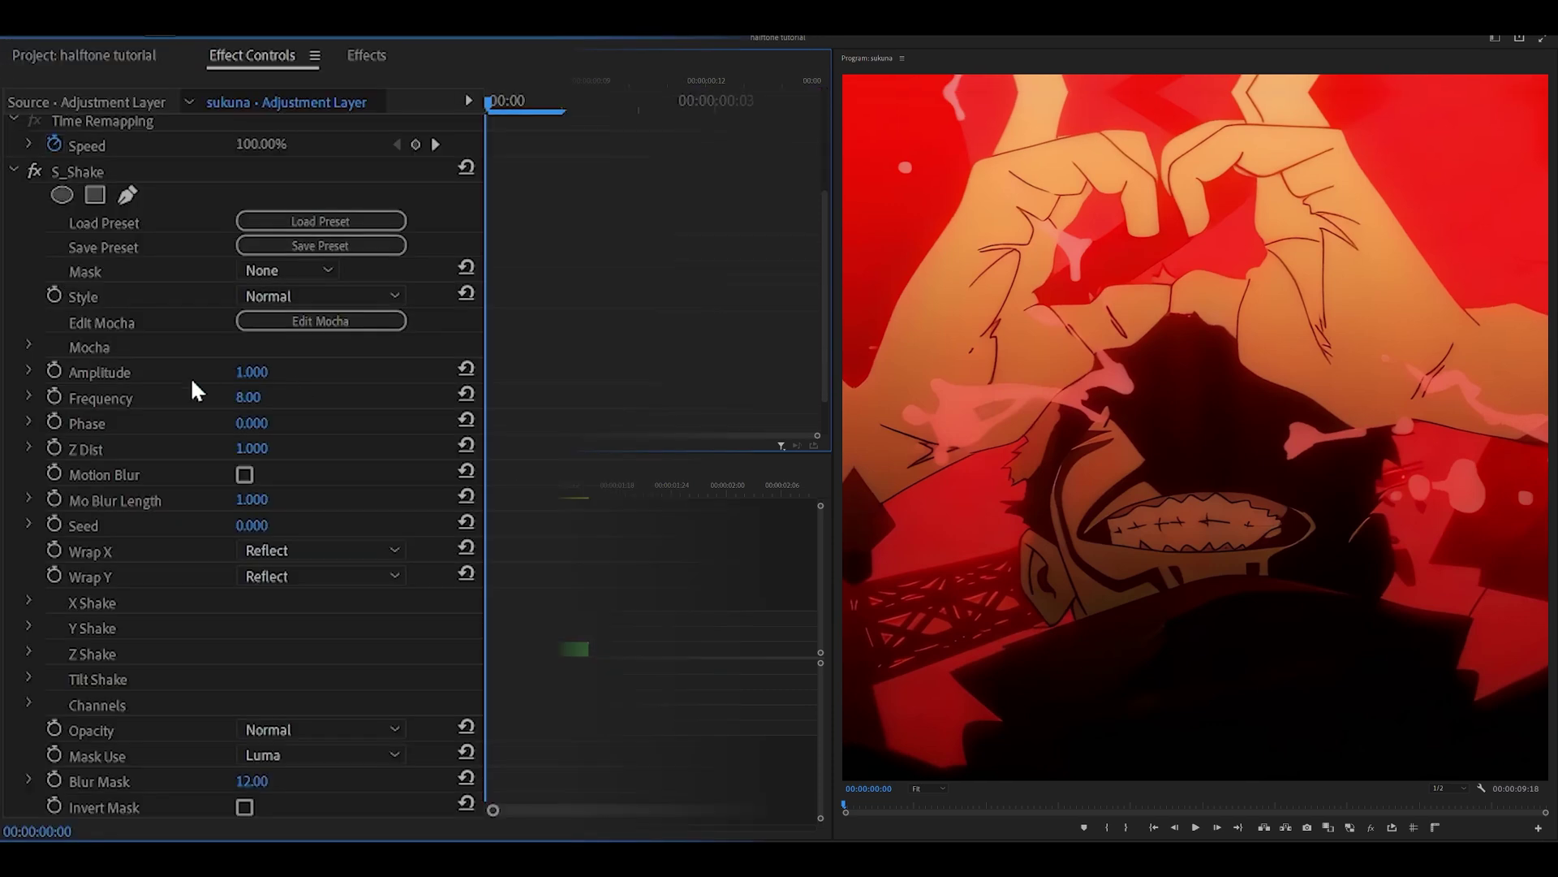
Keyframe the S_Shake Amplitude at 5 on the first frame and set the Frequency to 15
click(55, 371)
click(252, 372)
text(5)
key(Return)
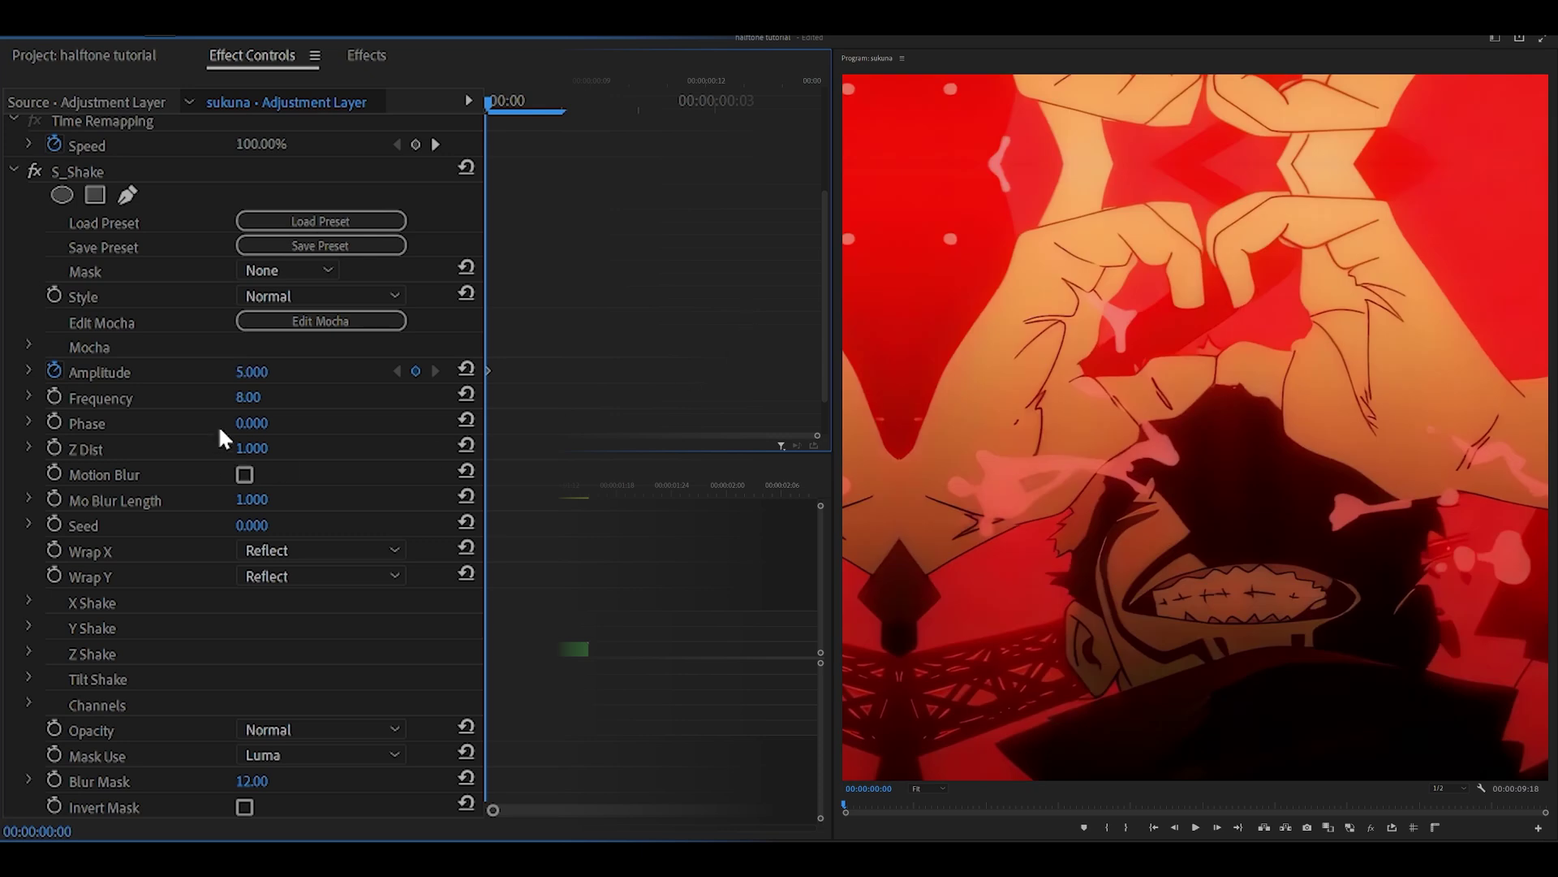
click(272, 396)
text(15)
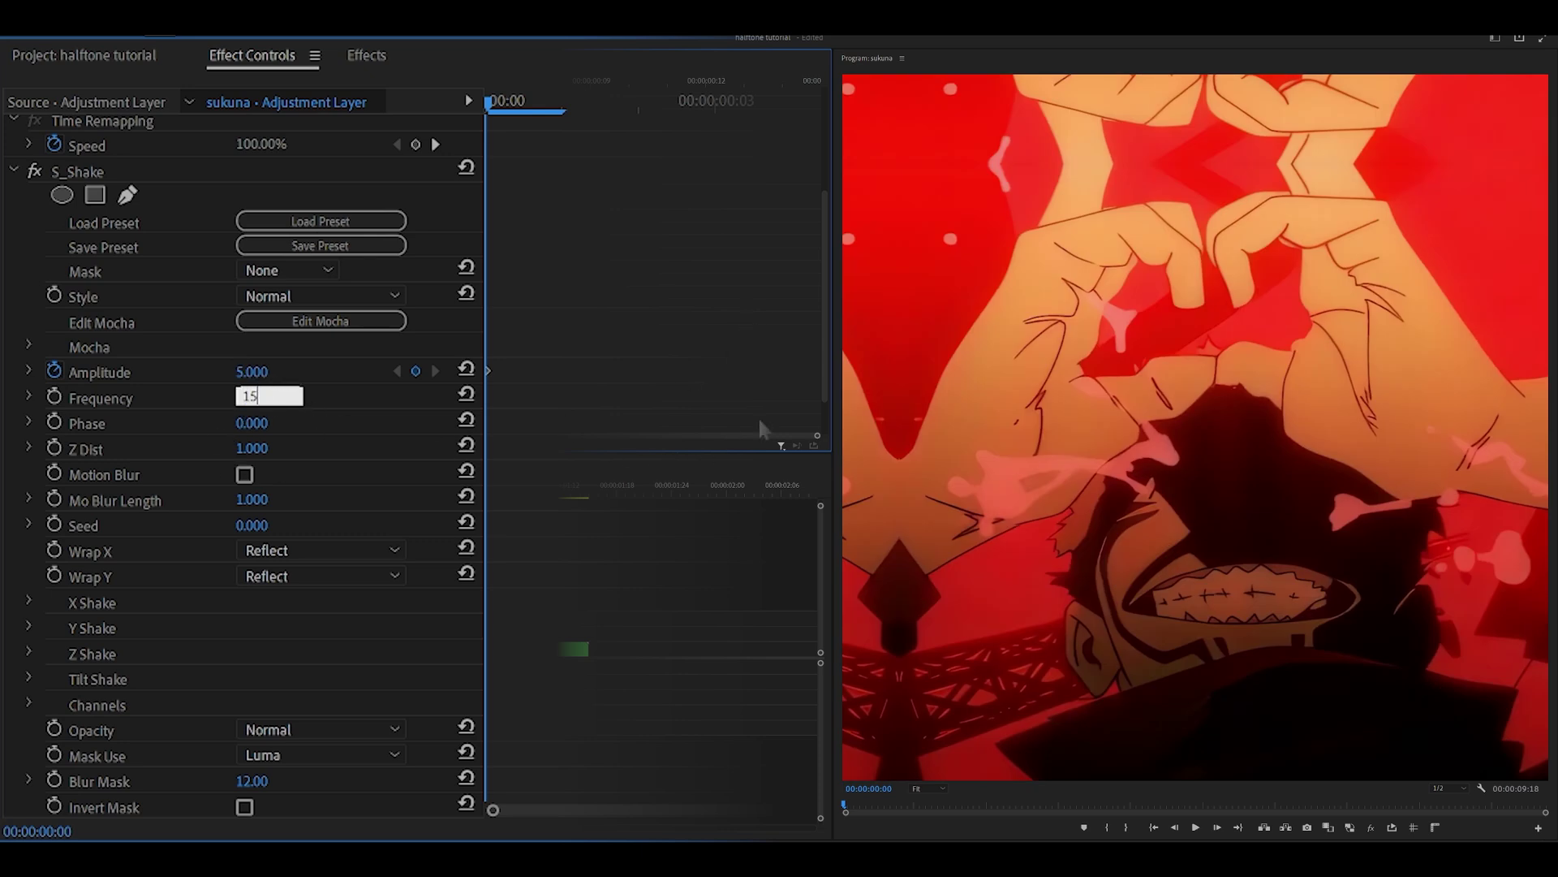
key(Return)
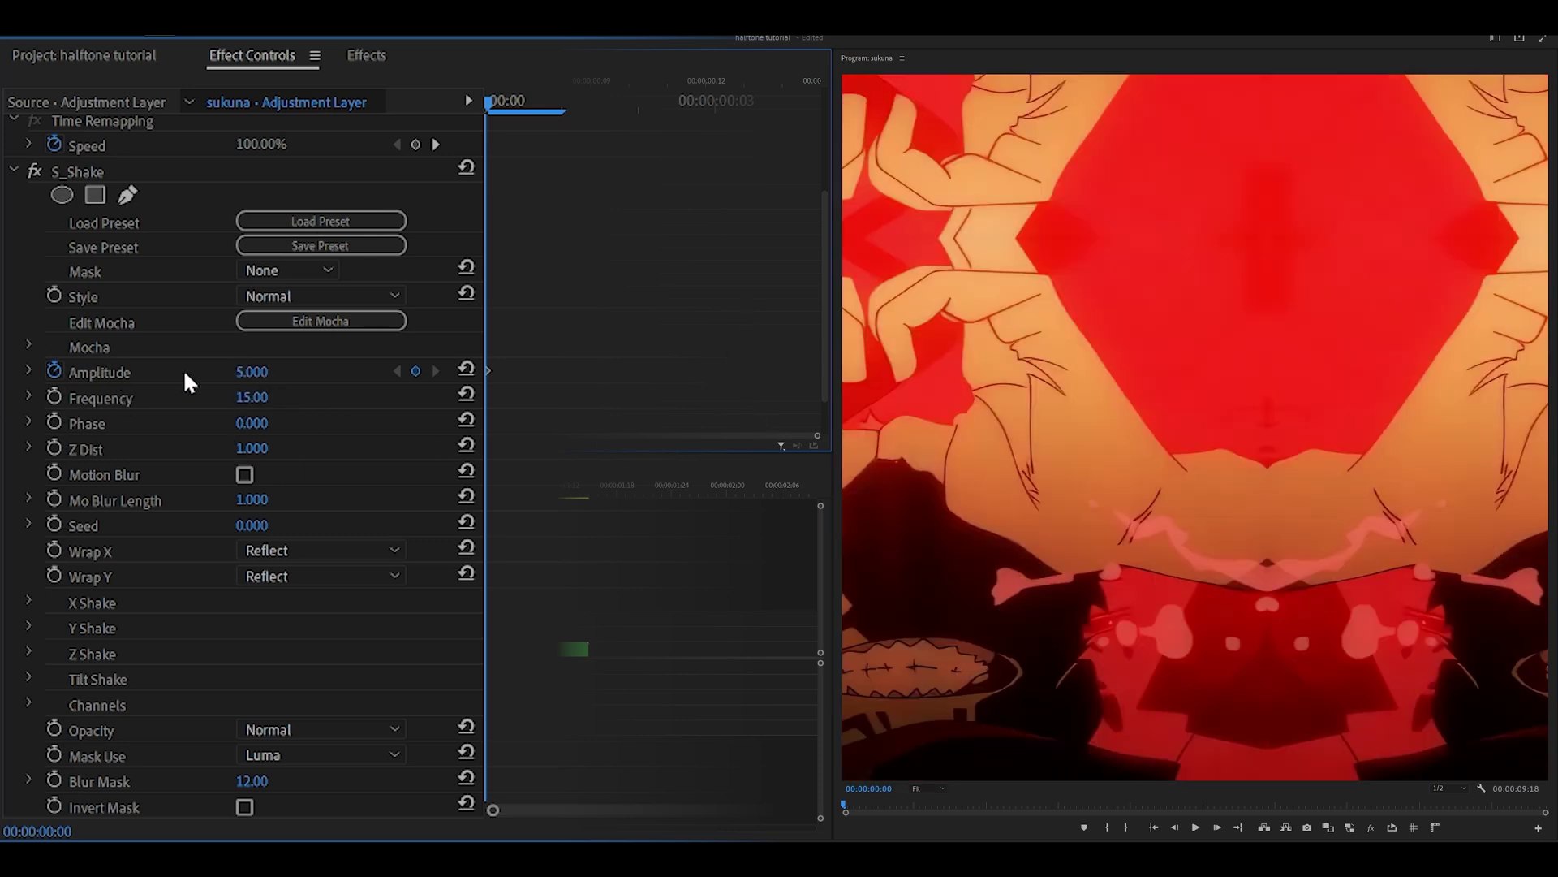
Enable Motion Blur in S_Shake and set Mo Blur Length to 0.750
scroll(512, 477, down, 1)
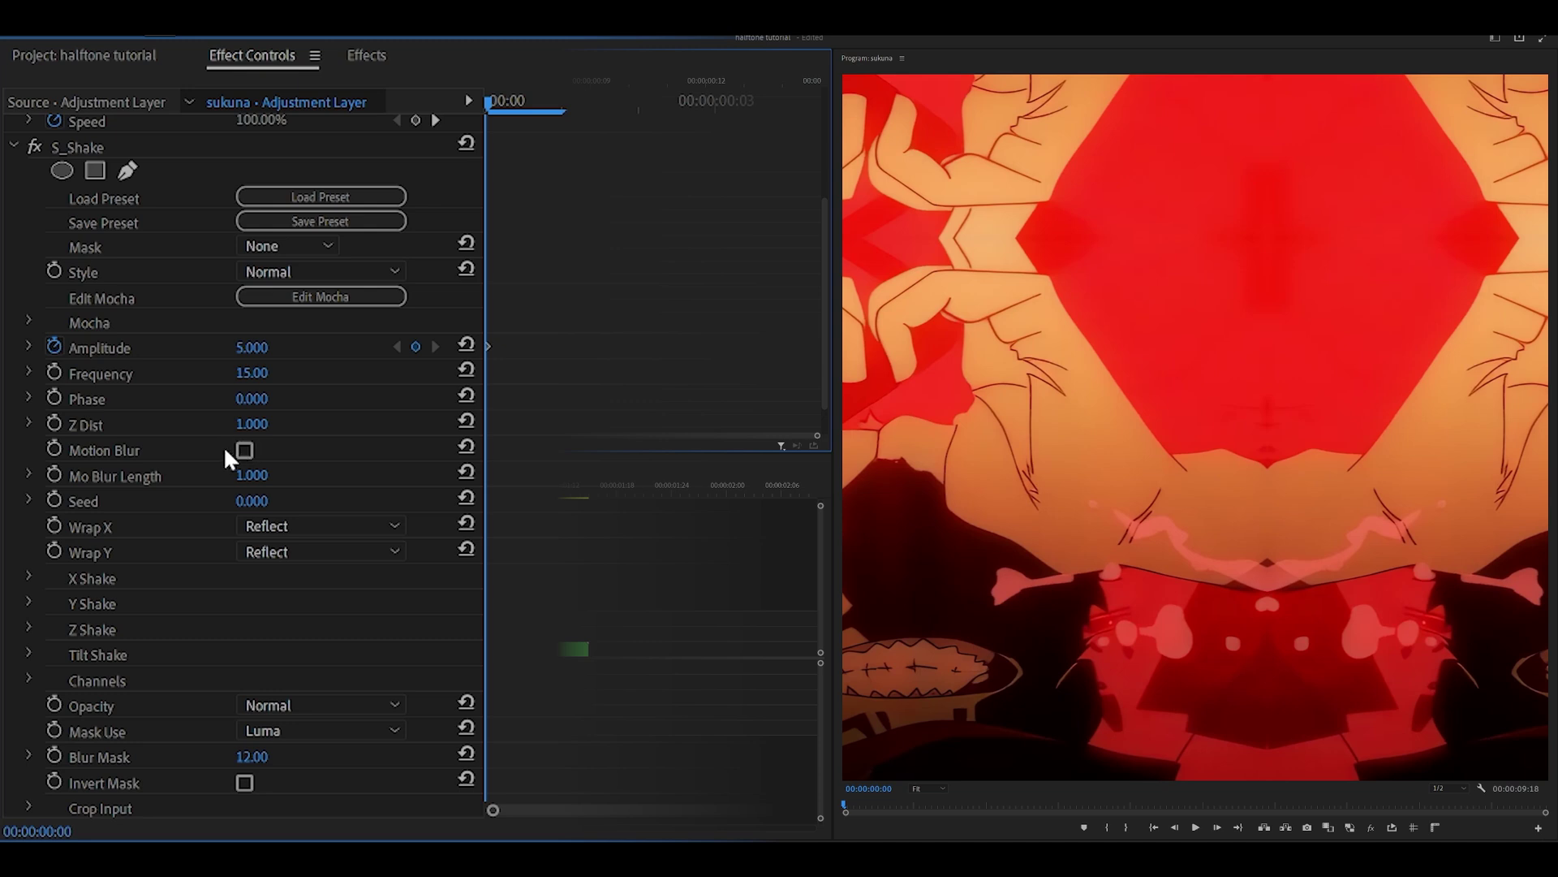
click(244, 451)
click(252, 474)
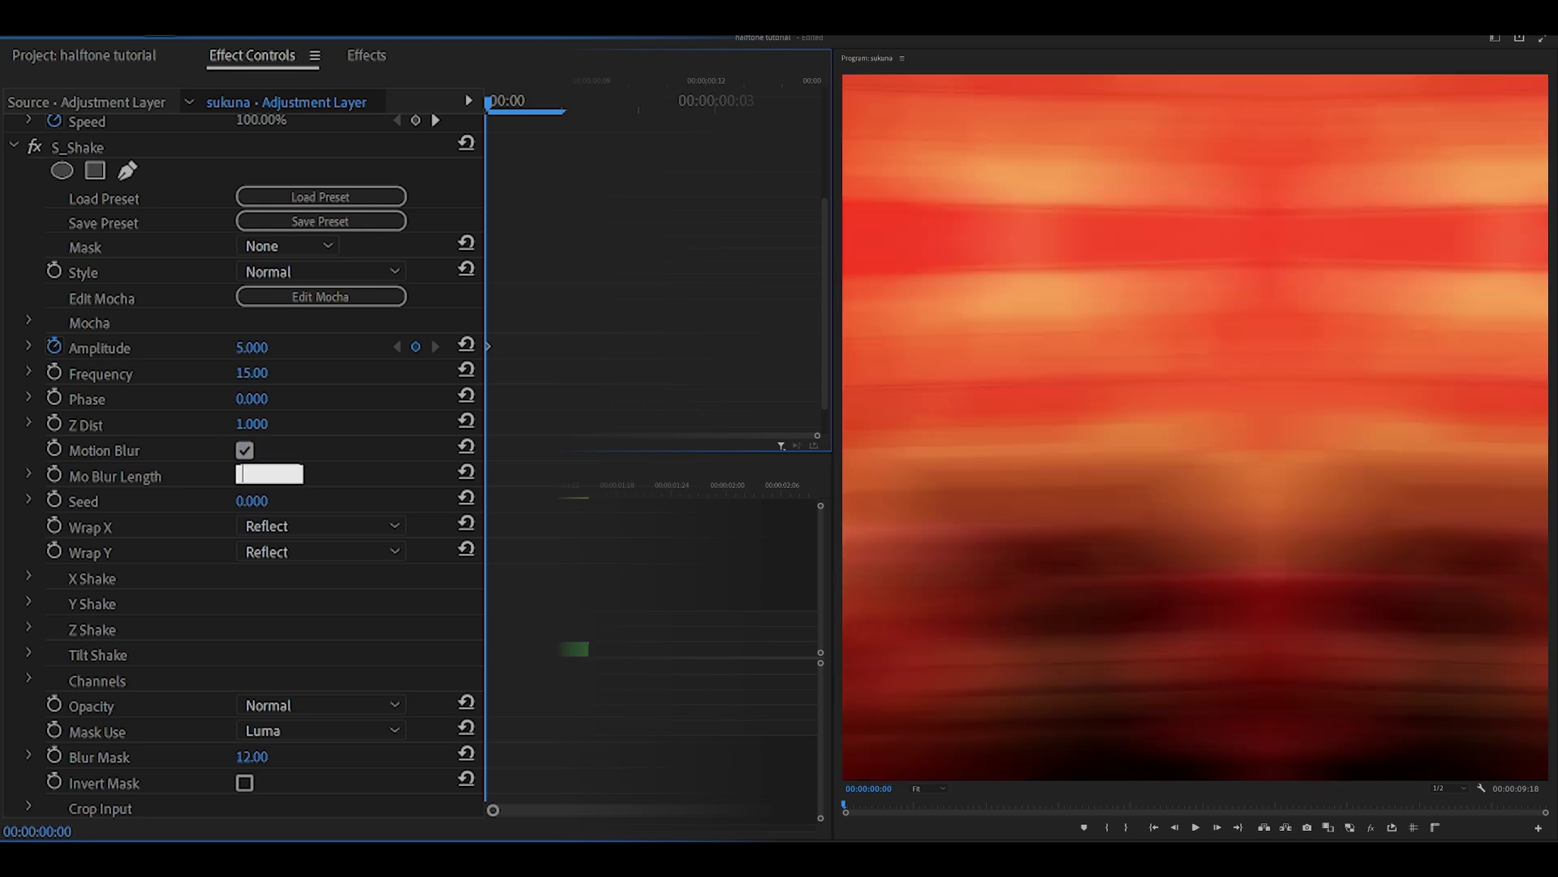
key(Return)
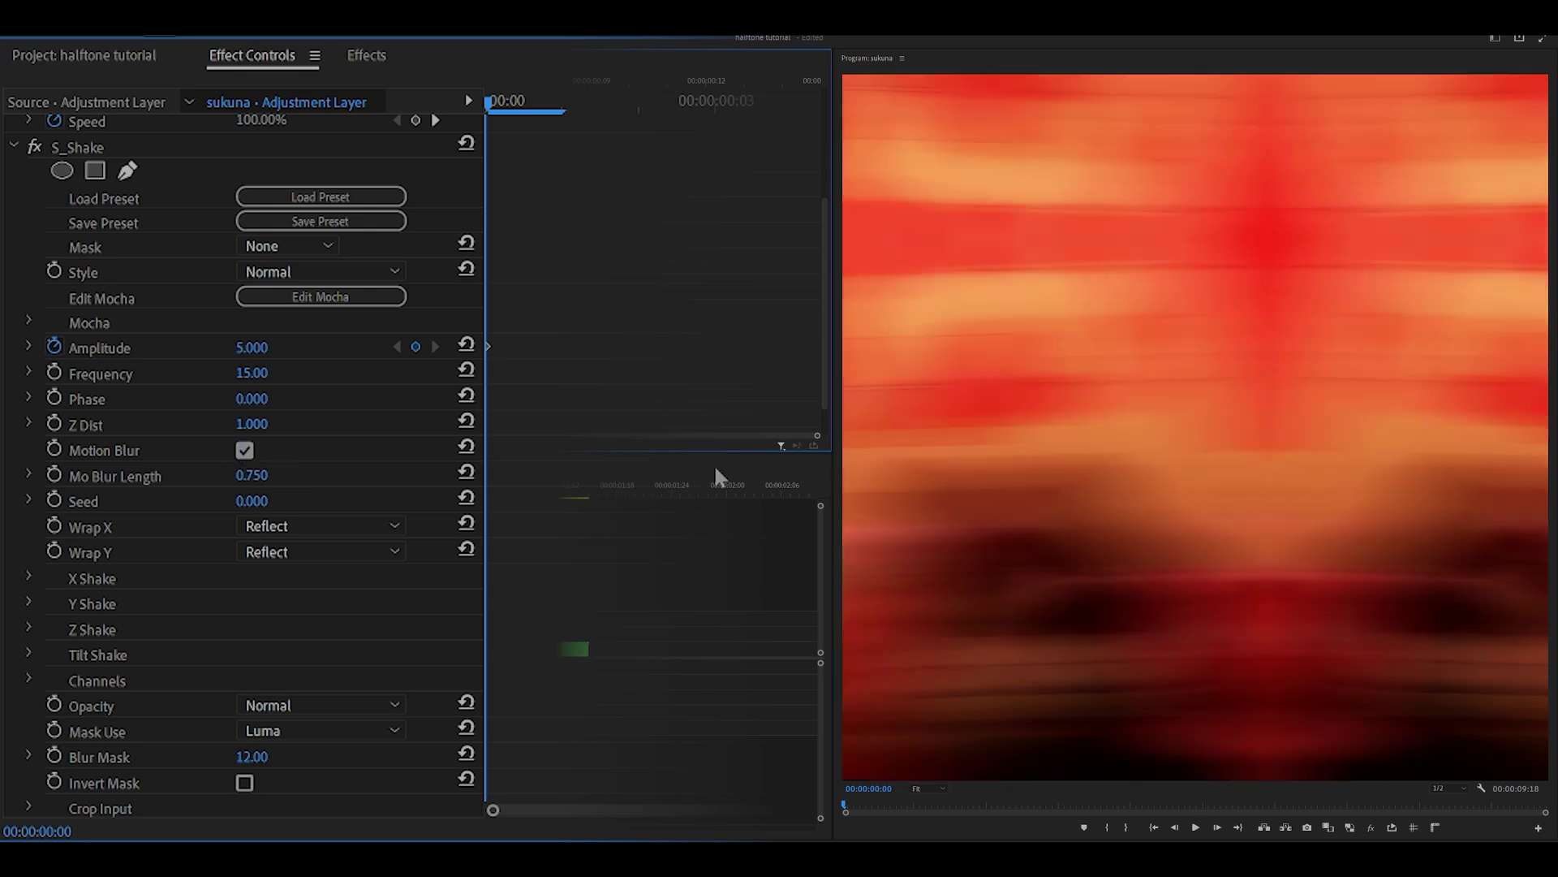
Set X Rand Amp to 125 and Y Rand Amp to 150 in the X Shake and Y Shake settings
scroll(88, 513, down, 3)
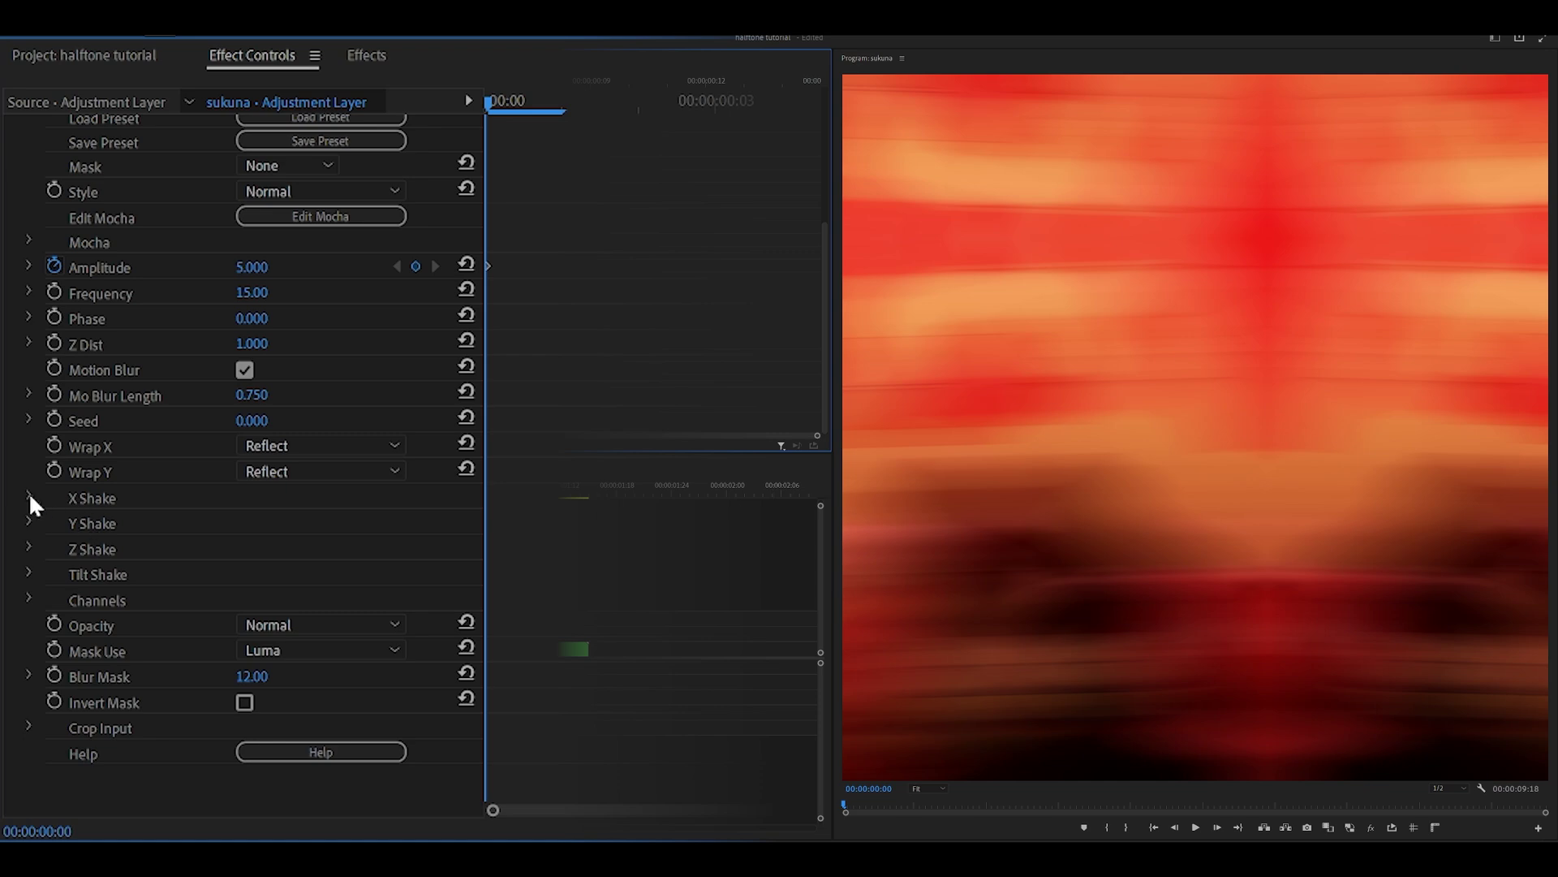
click(28, 495)
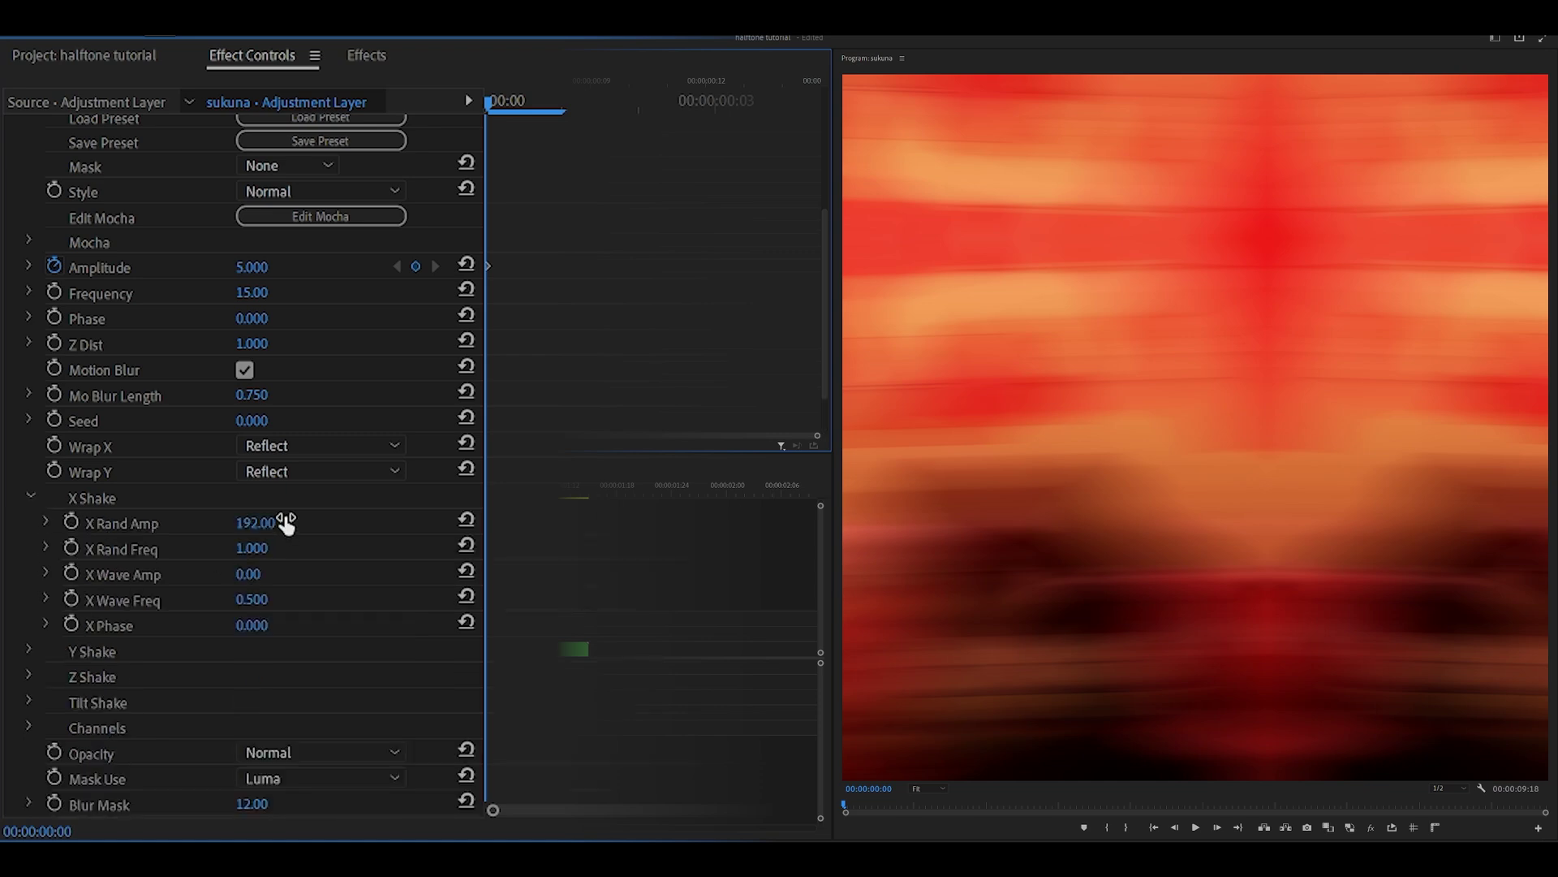
click(270, 519)
text(125)
key(Return)
scroll(217, 561, down, 3)
click(30, 553)
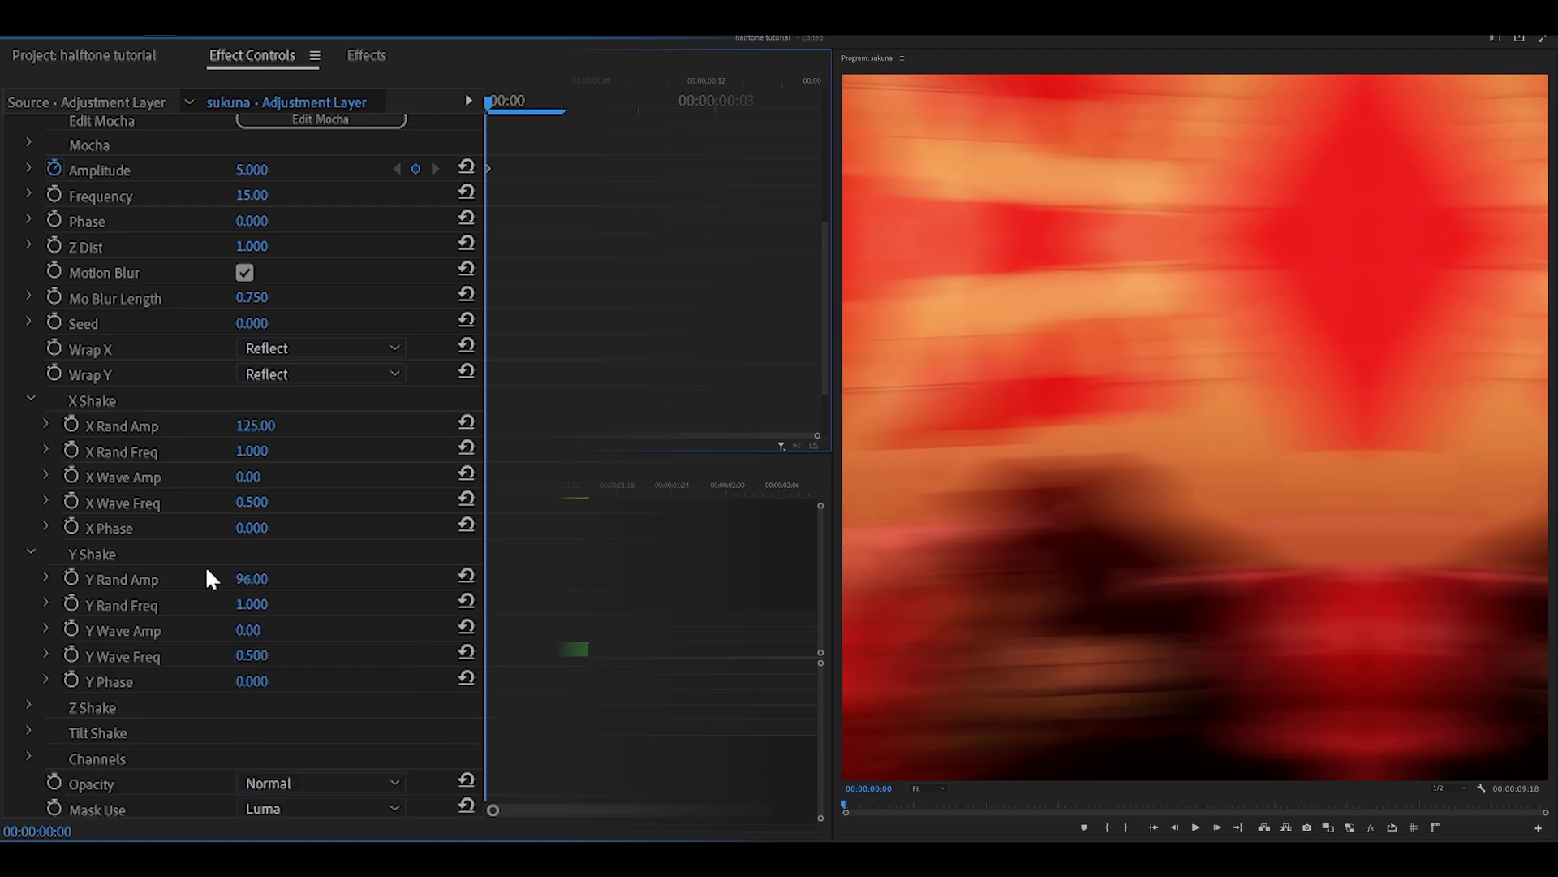
click(251, 577)
text(150)
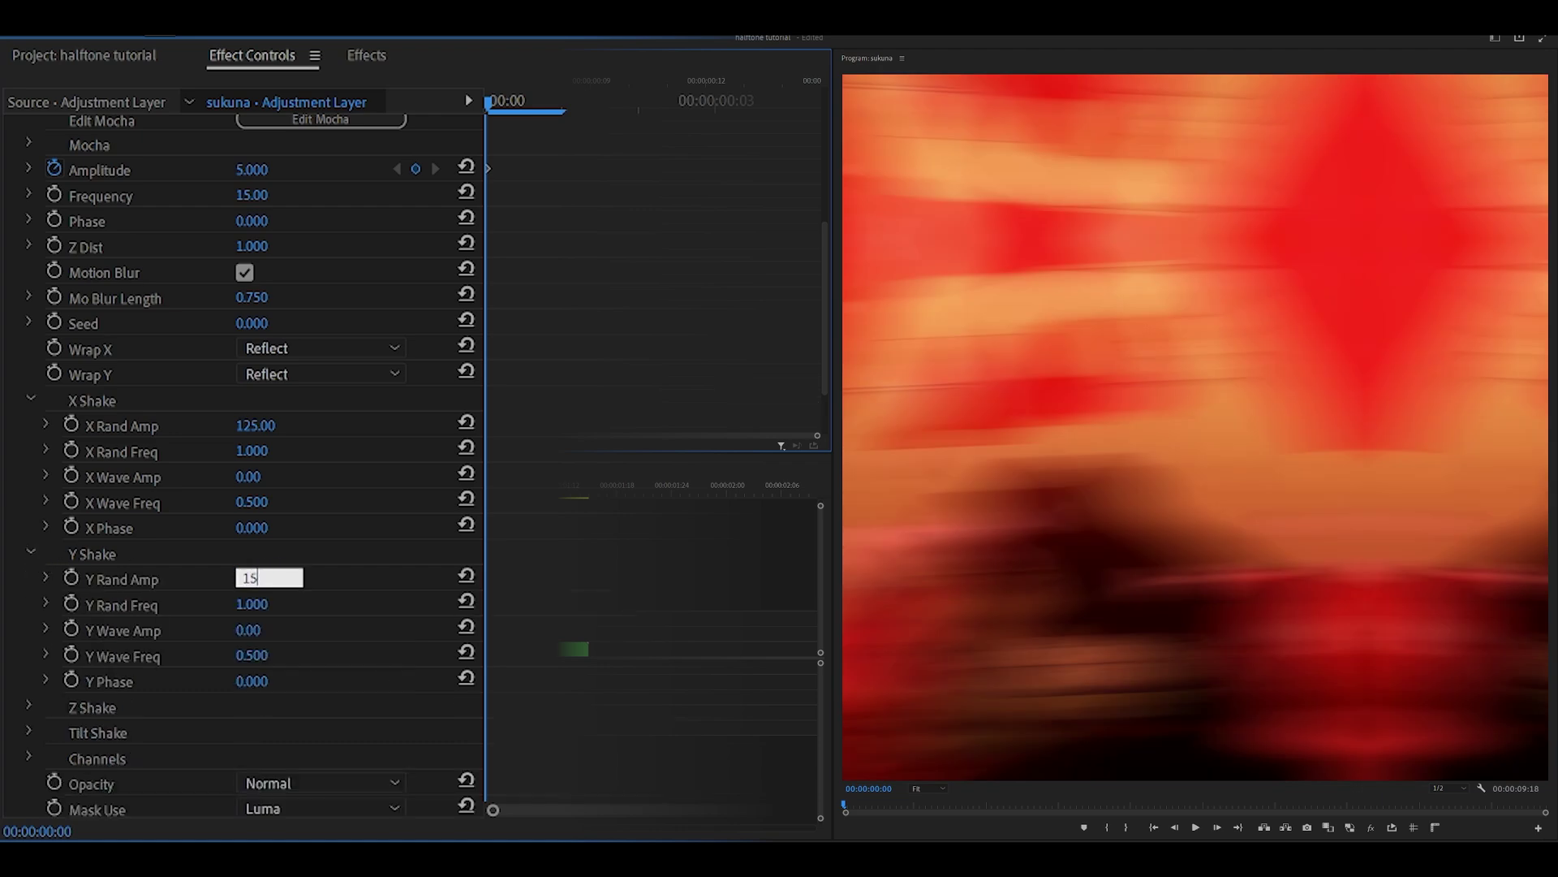
key(Return)
Set Tilt Rand Amp to 1 in the Tilt Shake settings
scroll(243, 406, down, 5)
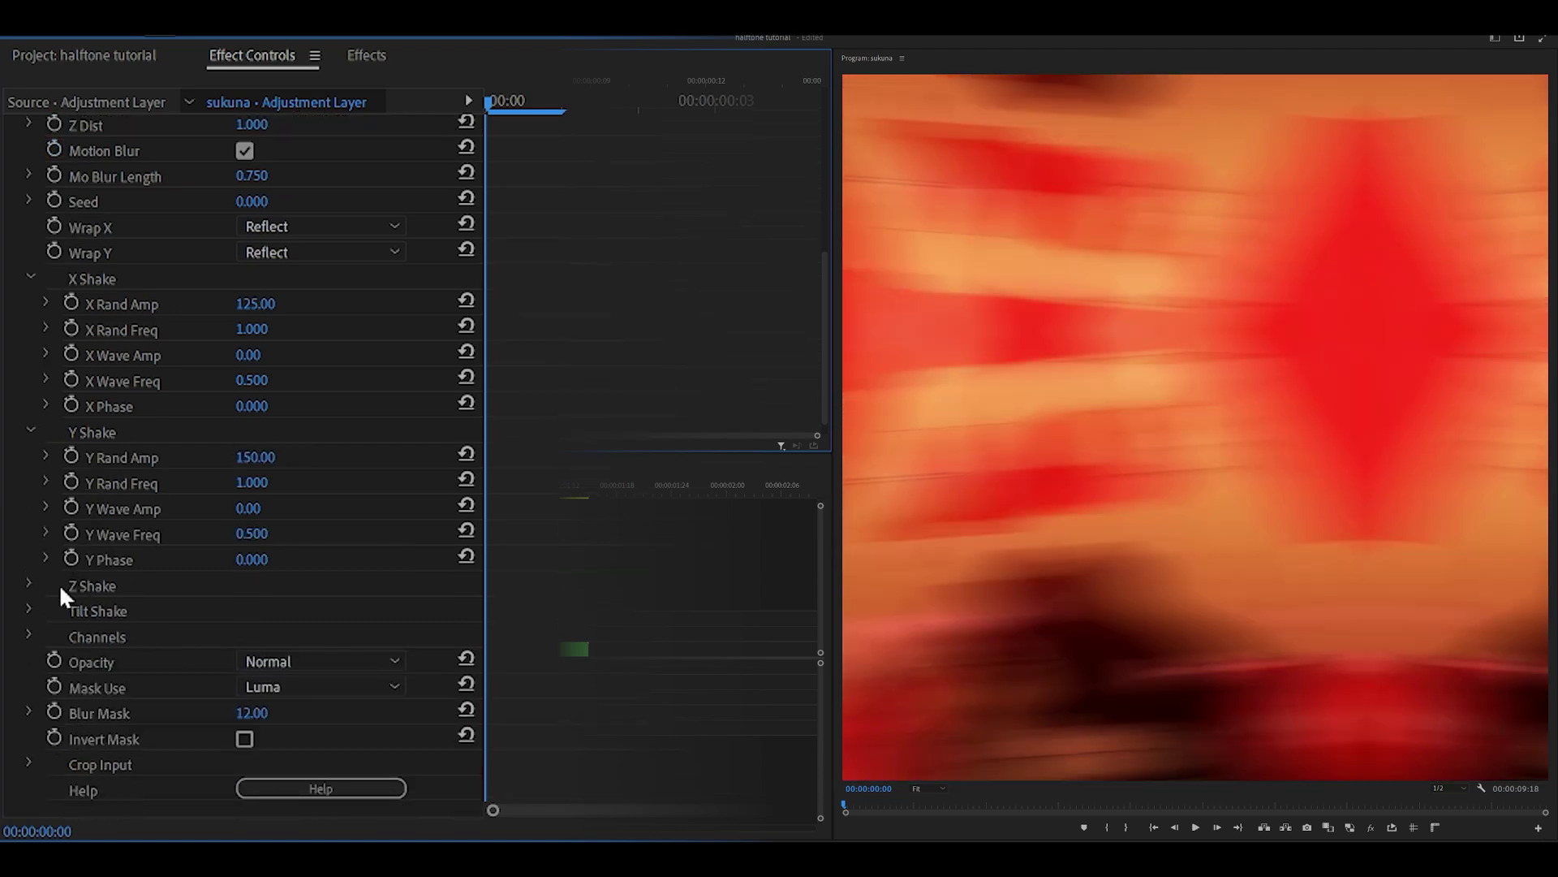
click(31, 608)
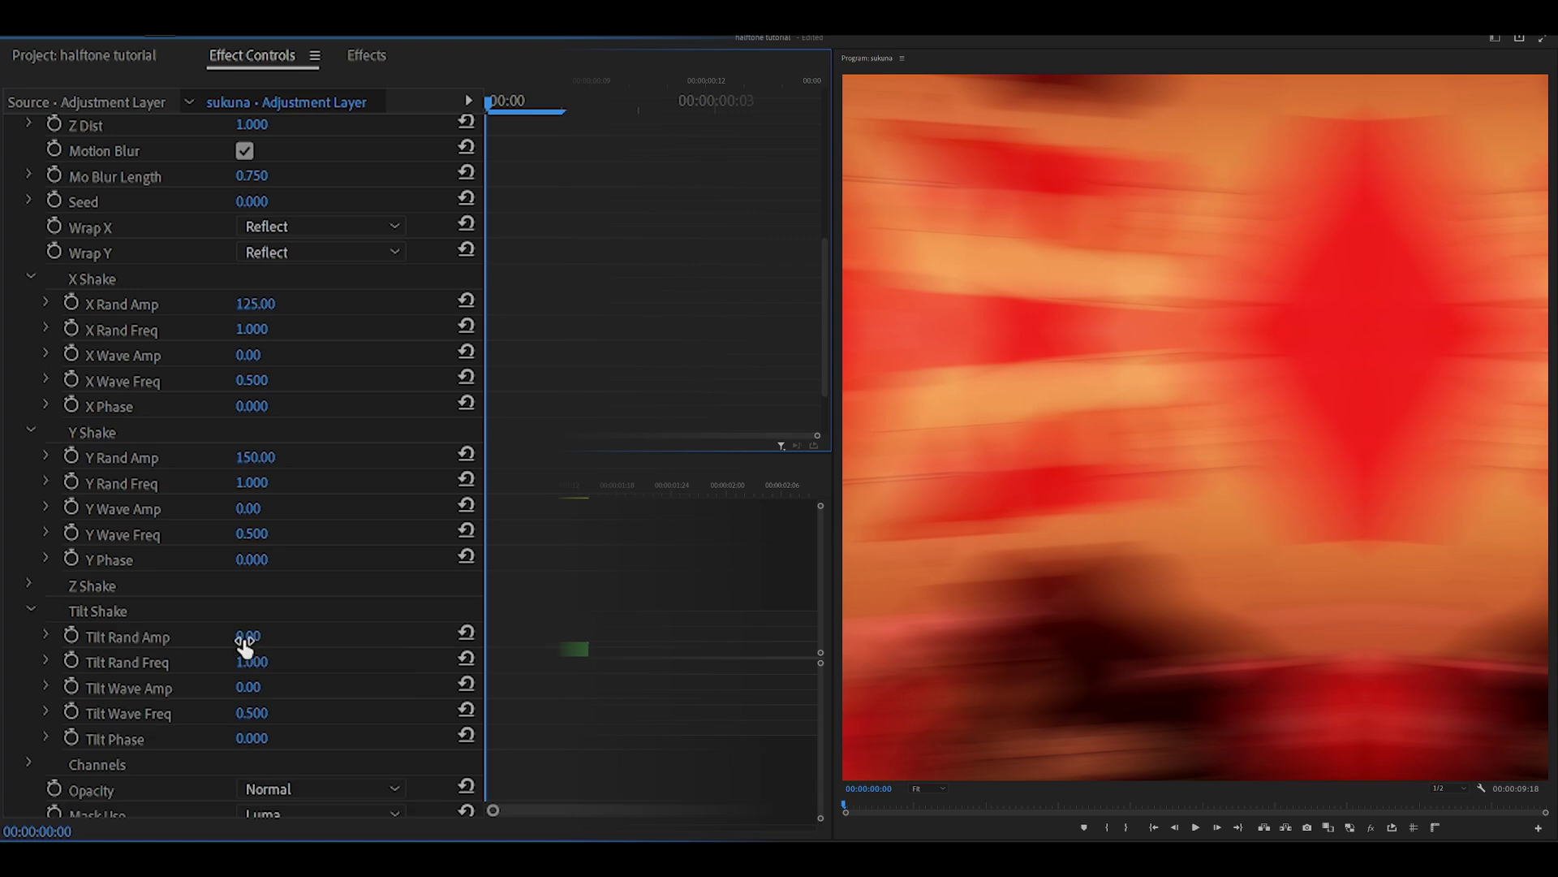
click(257, 637)
text(1)
key(Return)
Add an Amplitude keyframe of 0 at 00:00:00:08 on the adjustment layer's shake
scroll(402, 323, up, 8)
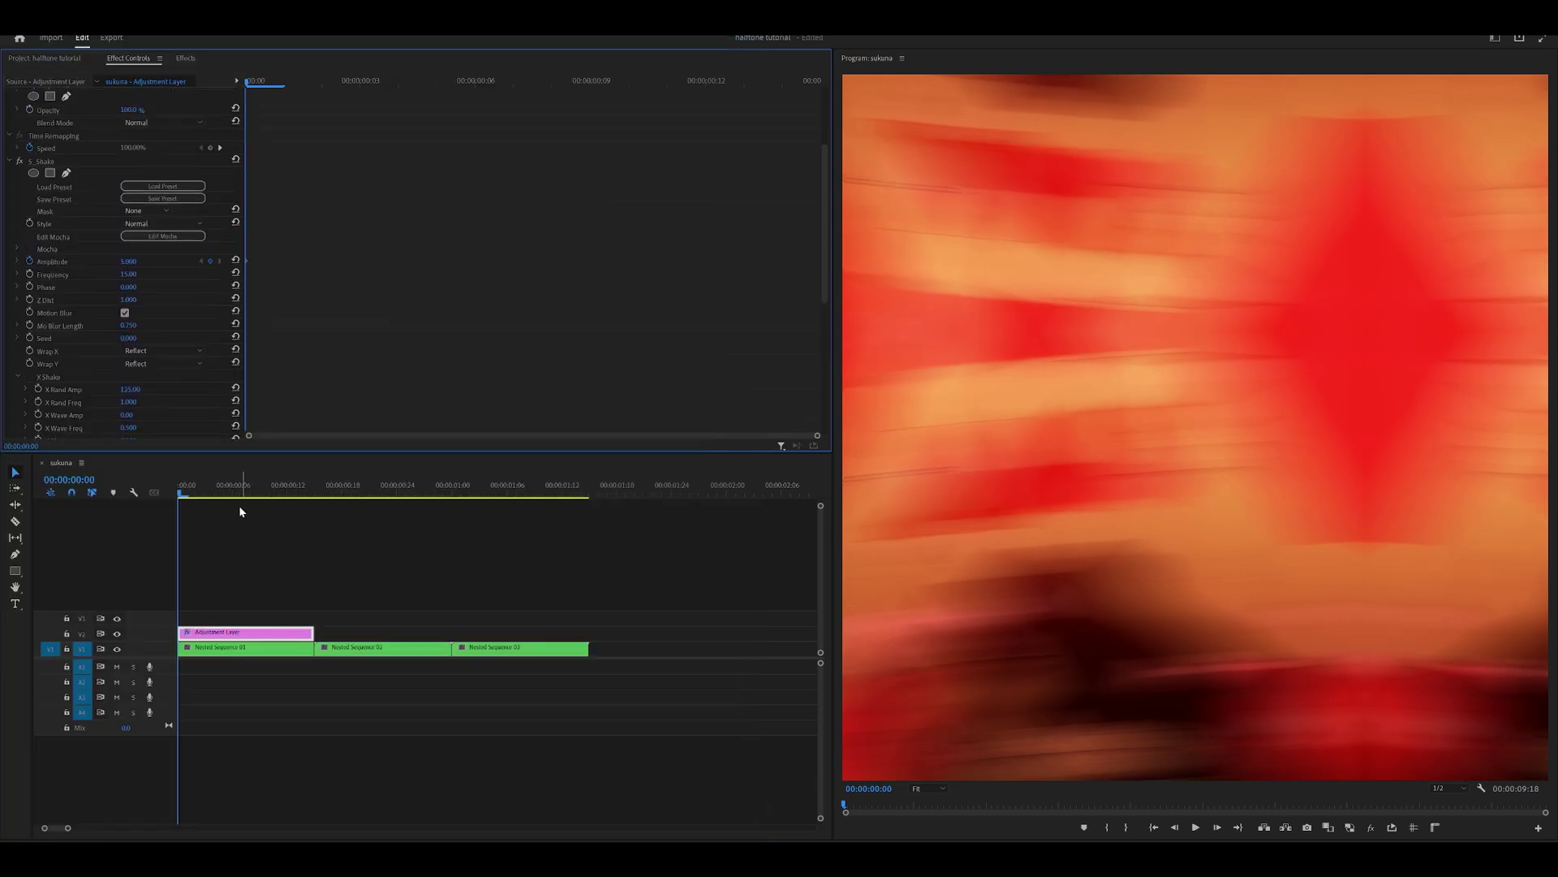
drag(253, 493, 271, 494)
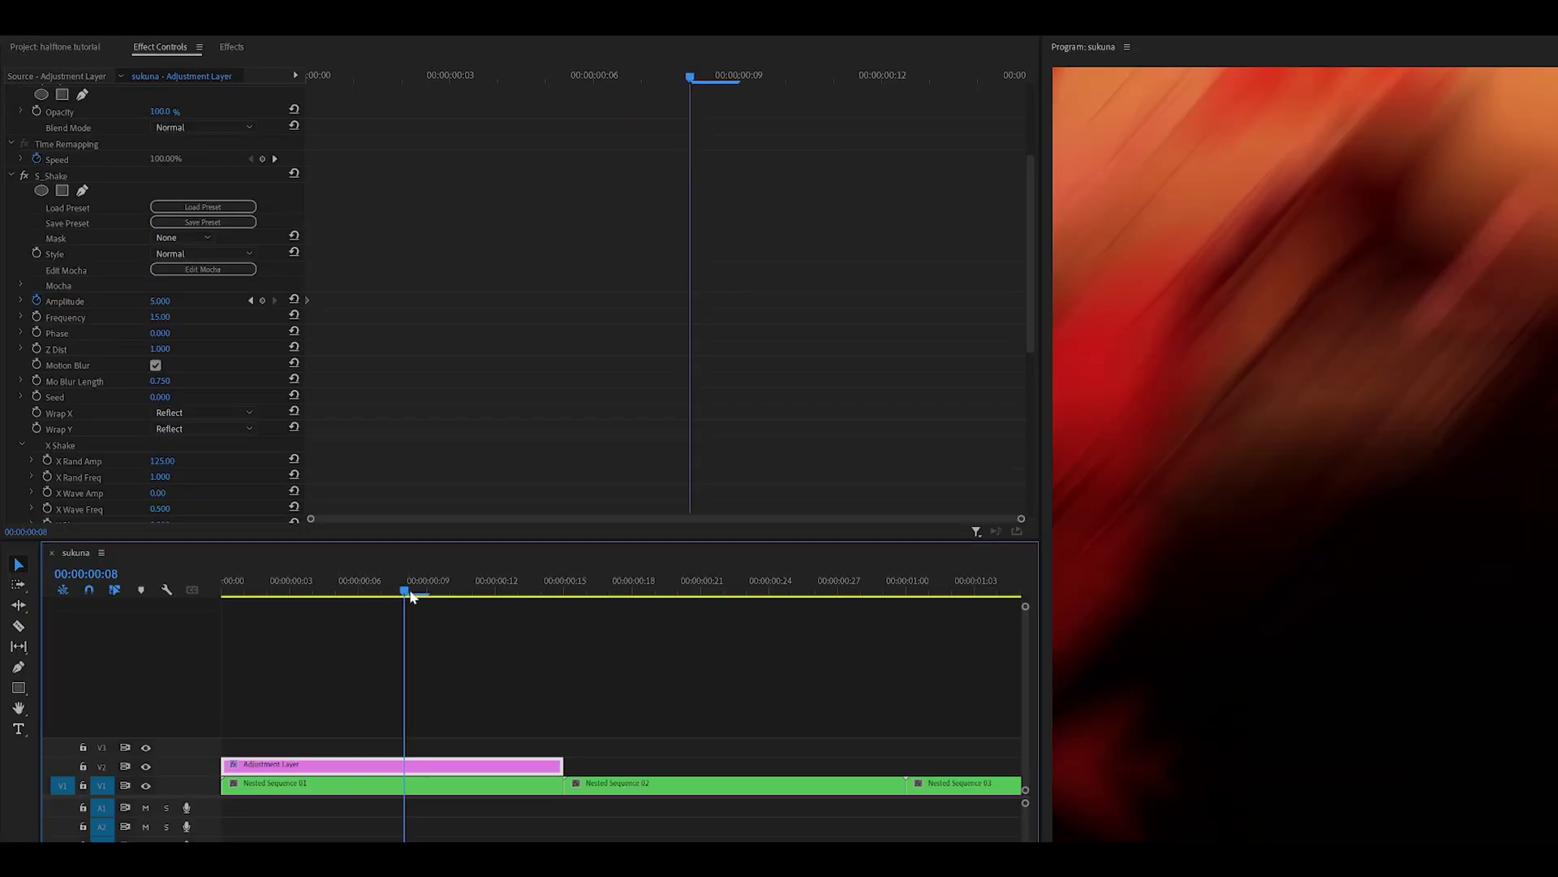
click(167, 300)
text(0)
key(Return)
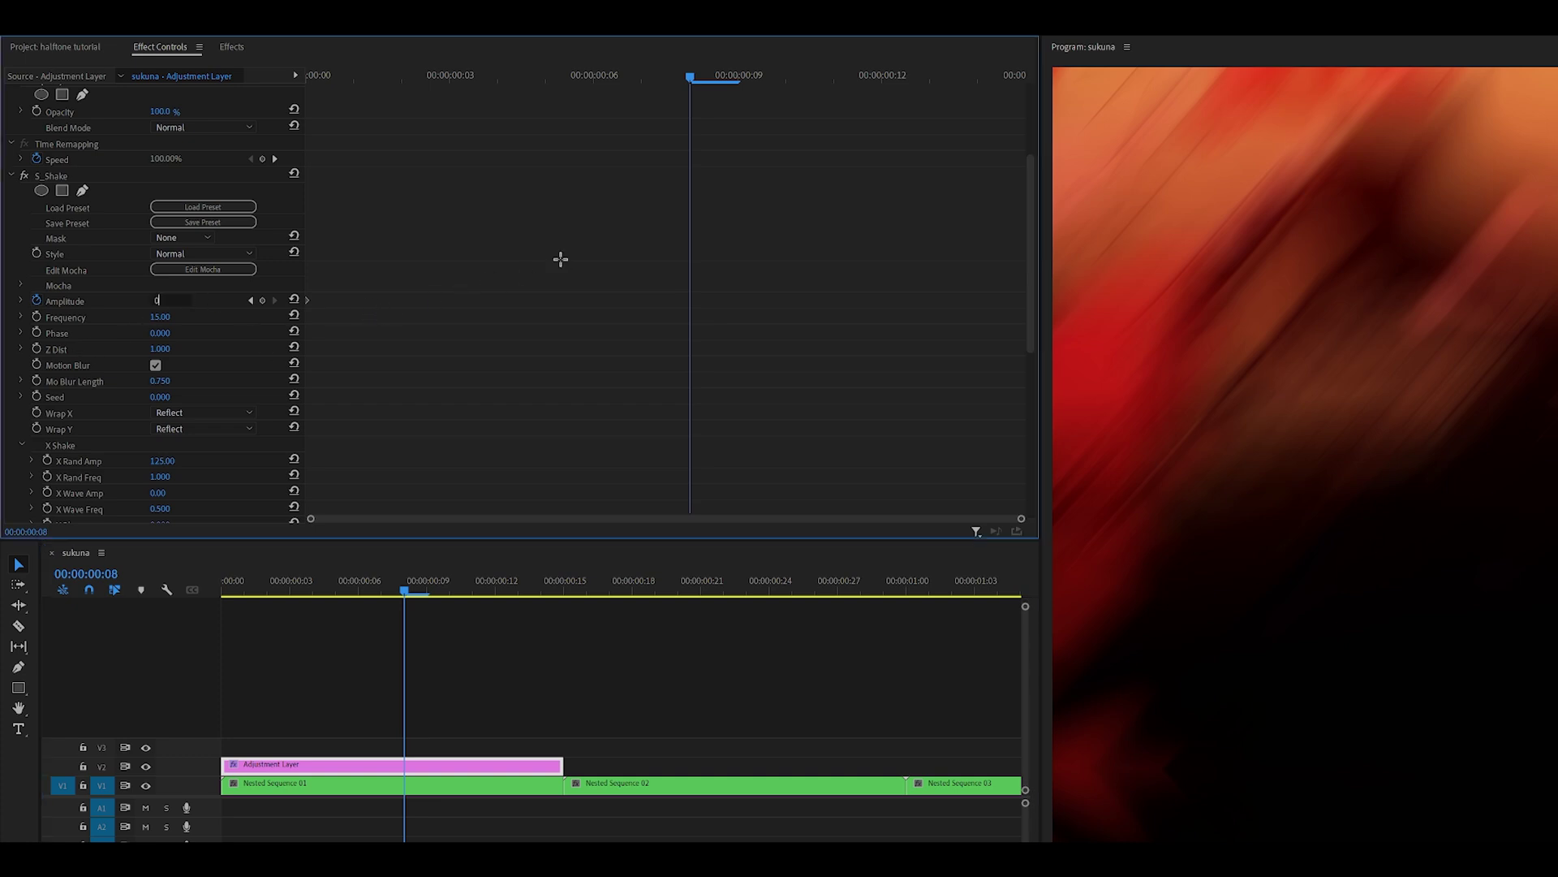
Reveal the Amplitude graph and extend the frame 8 keyframe's incoming handle so the shake eases out
click(21, 302)
scroll(80, 326, down, 3)
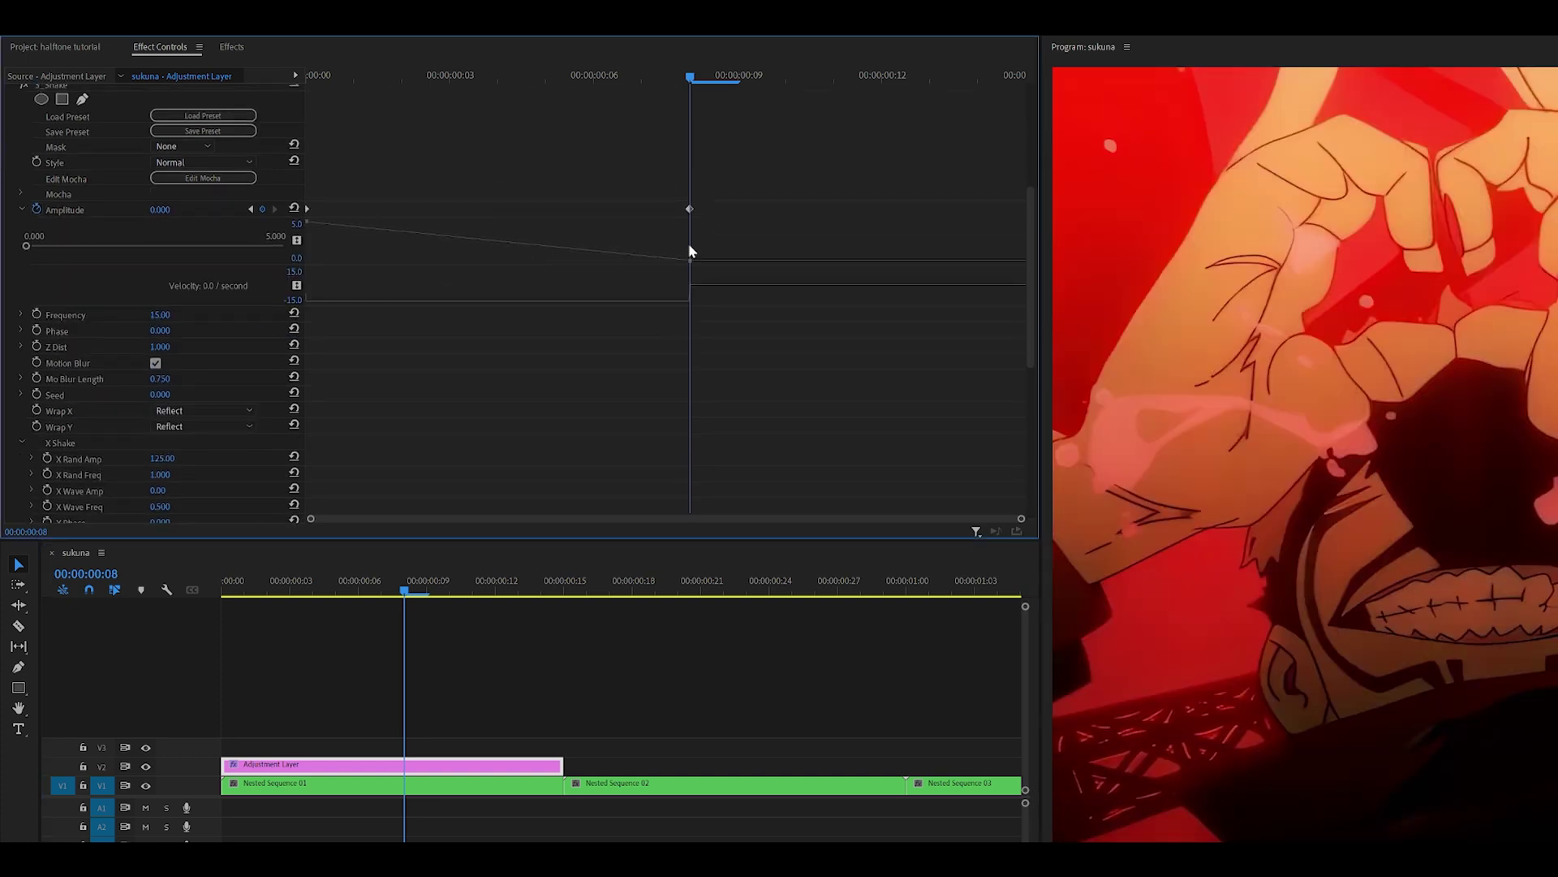
click(690, 209)
drag(657, 302, 468, 285)
click(396, 150)
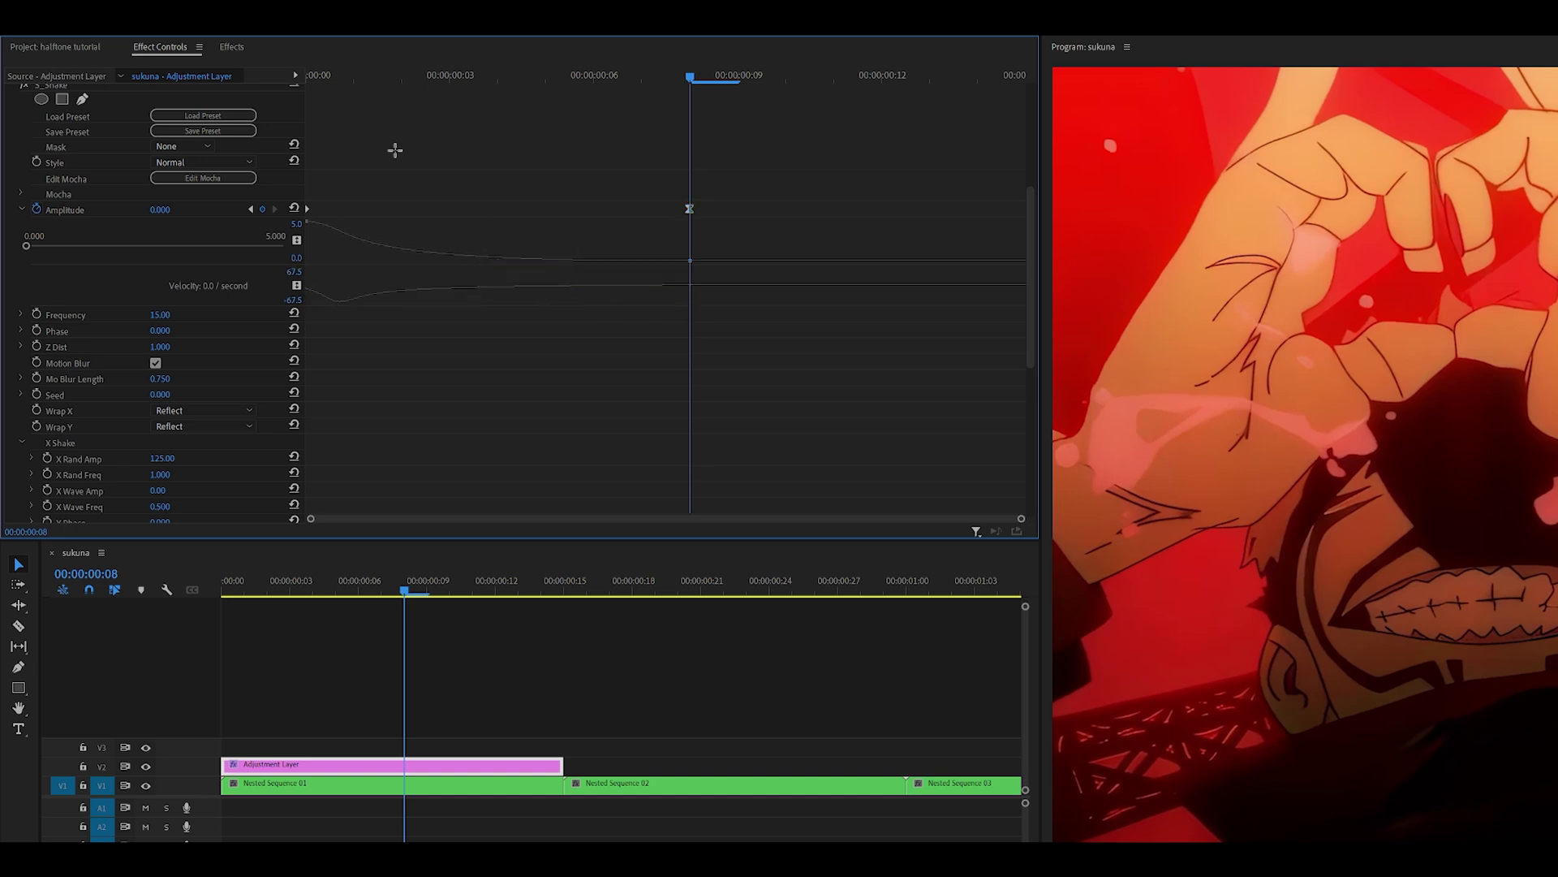
Make the first Amplitude keyframe Bezier, reshape the handles for a steep start and gradual falloff, and preview the shake
click(415, 81)
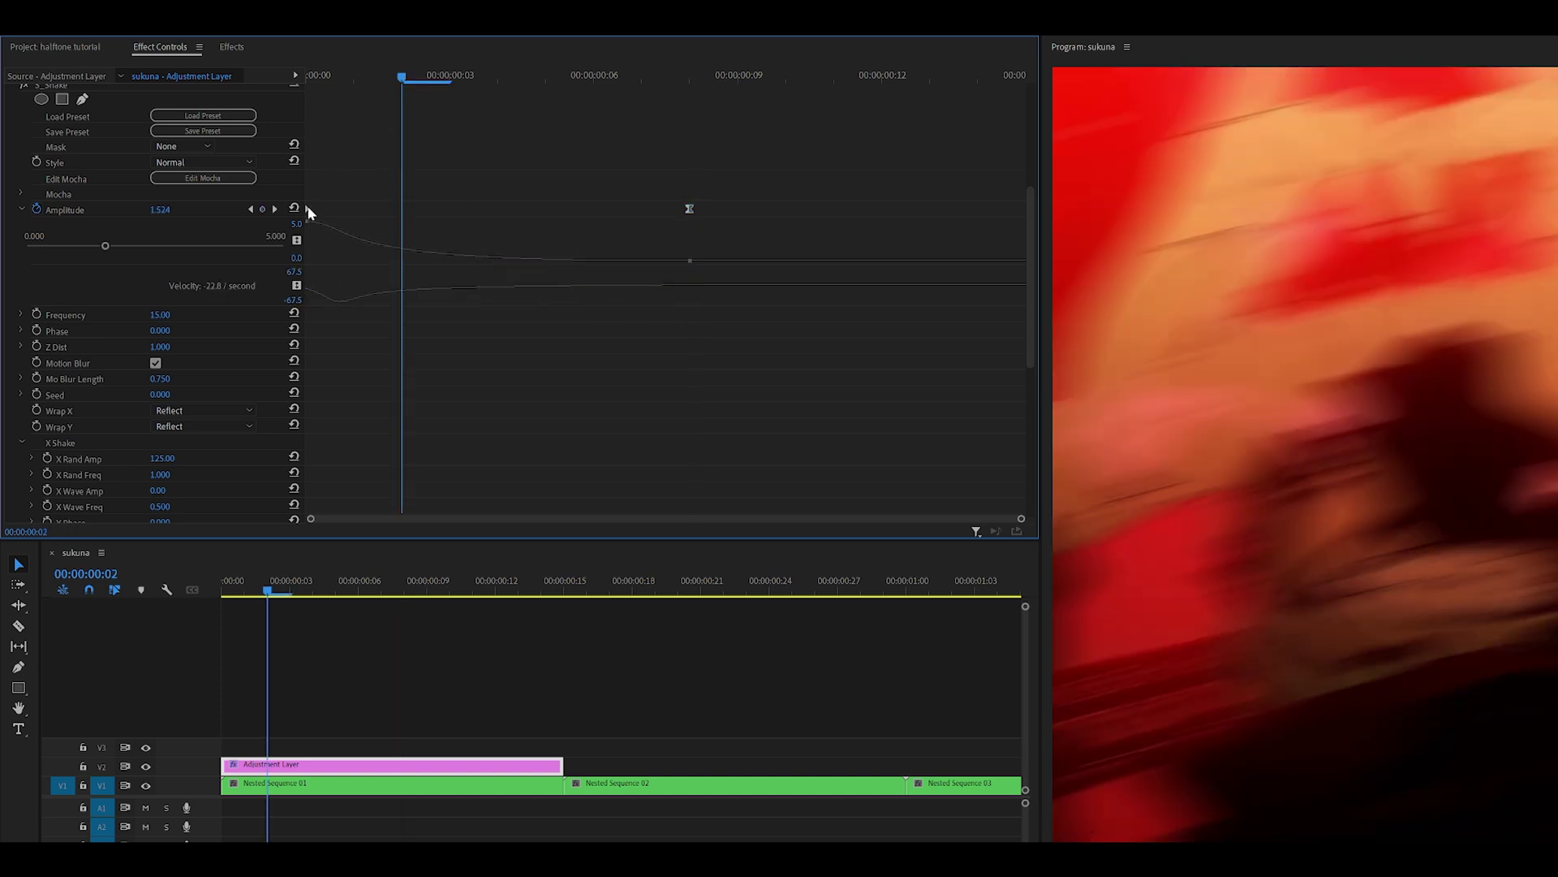
right_click(309, 213)
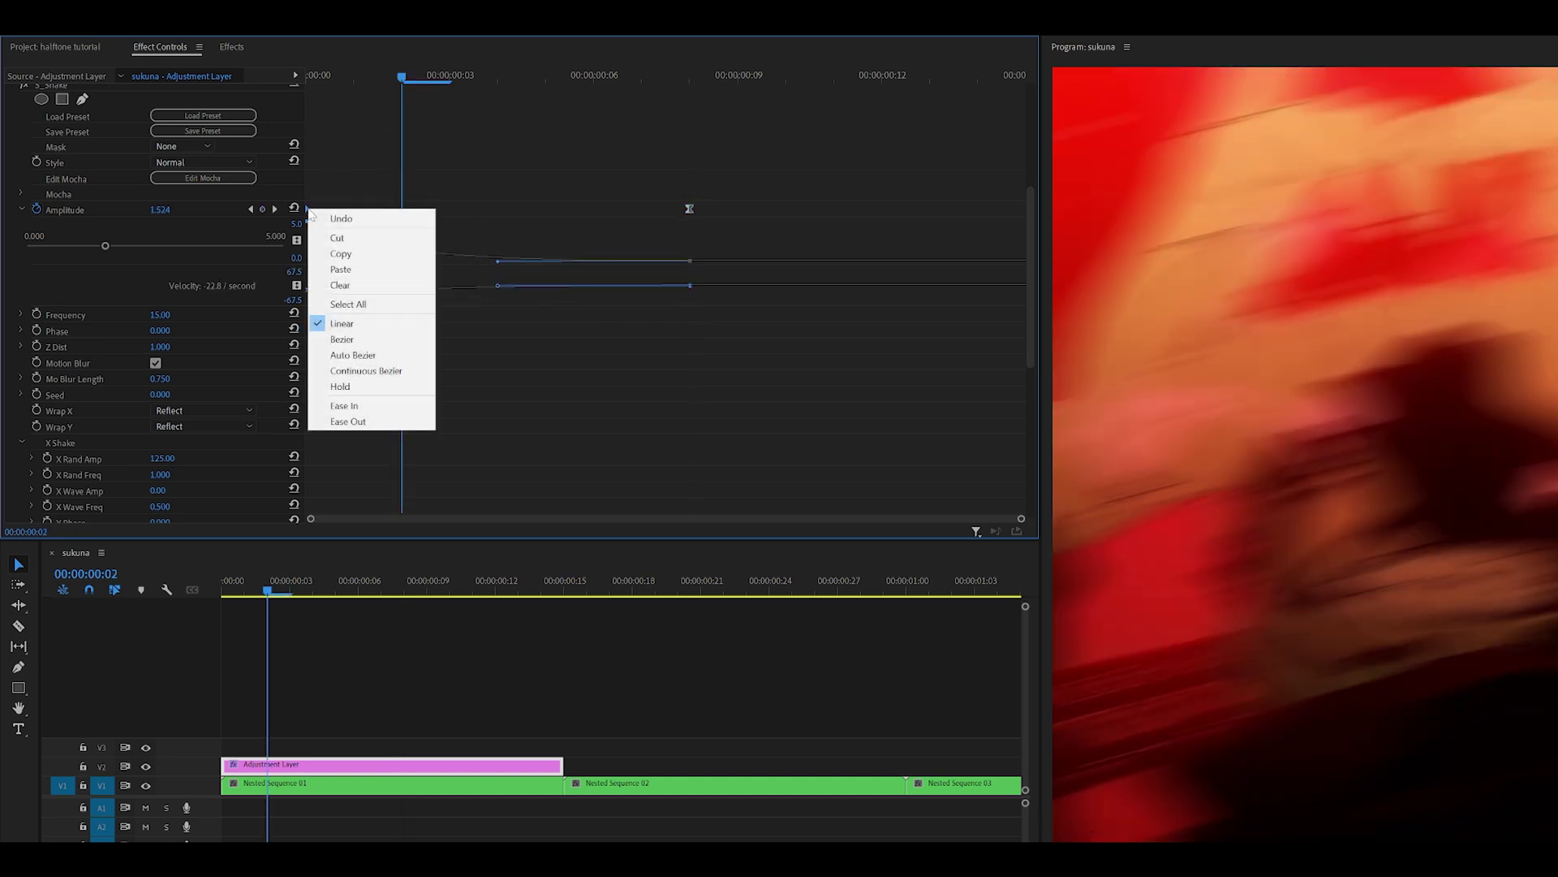
click(357, 334)
drag(304, 207, 362, 224)
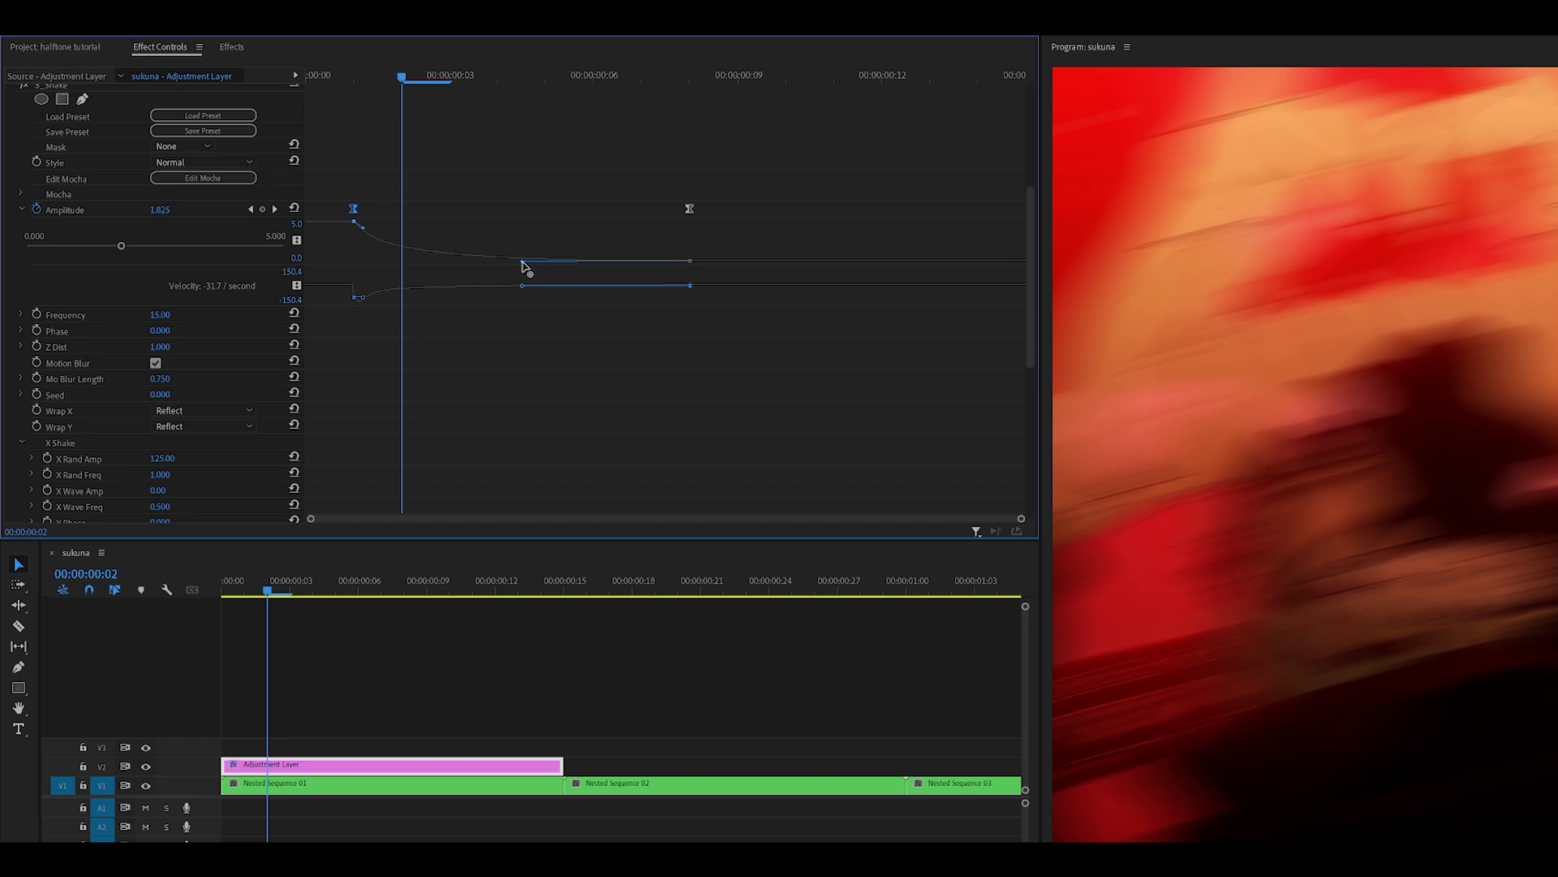
drag(522, 261, 533, 256)
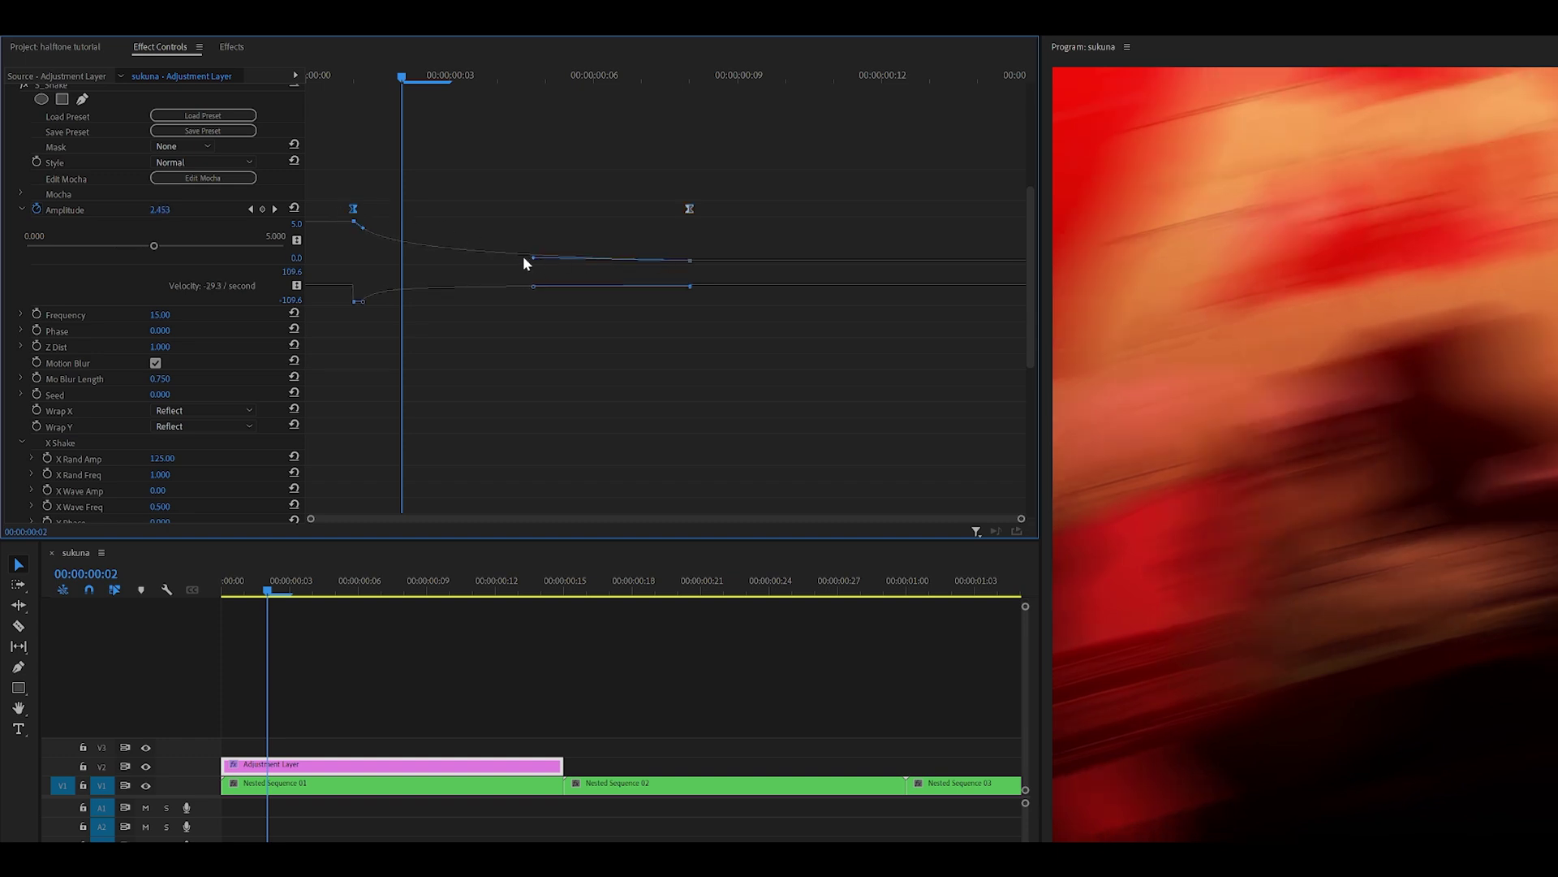
drag(532, 258, 547, 258)
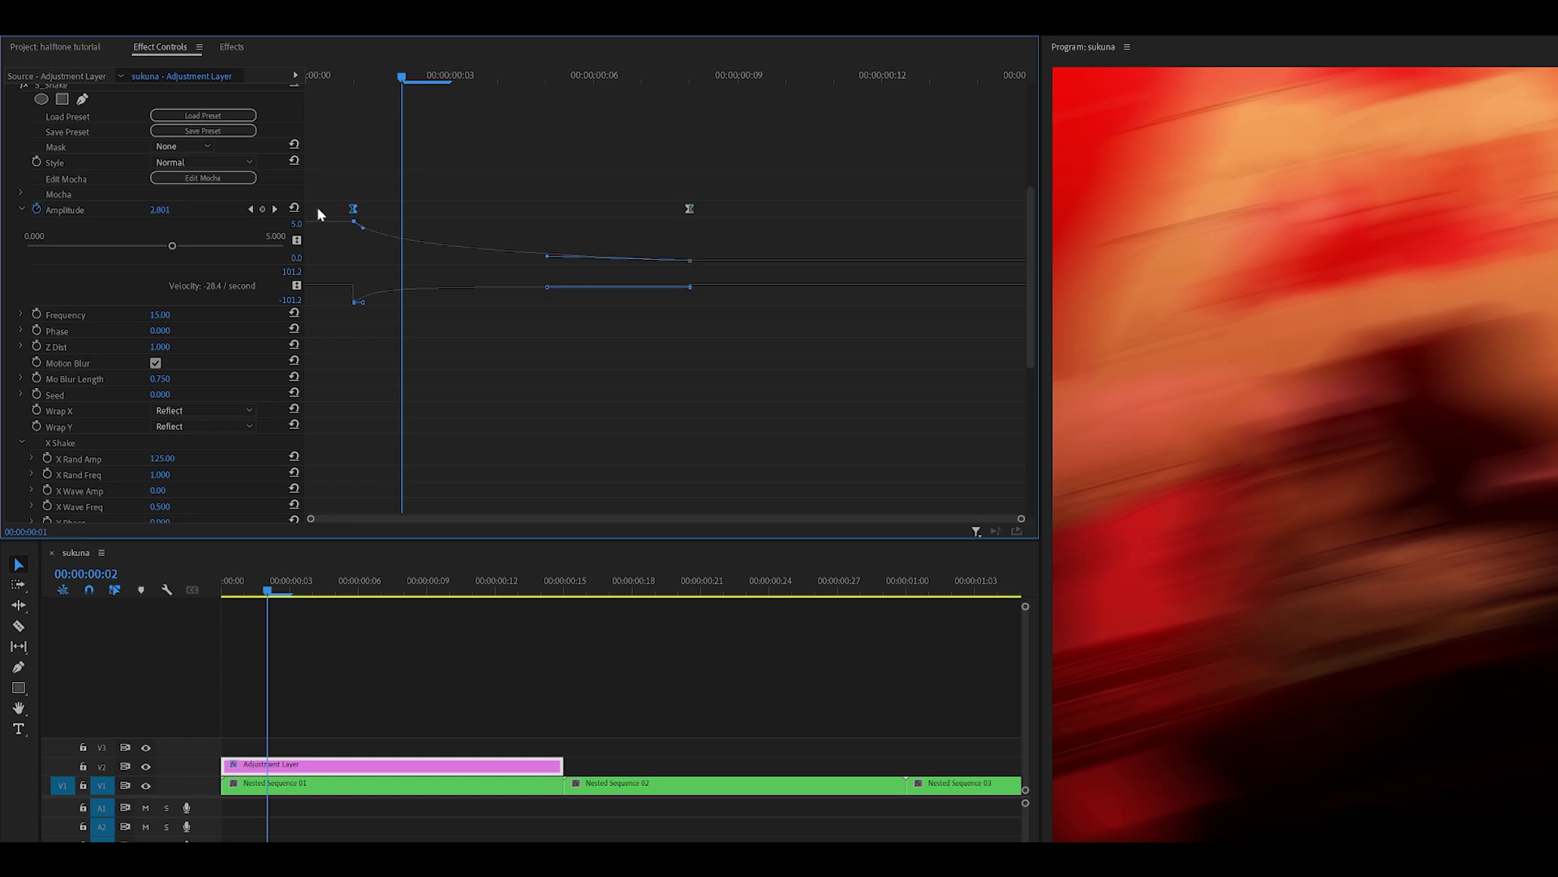
key(space)
key(space)
Add an Amplitude keyframe of 1 at 00:00:00:14, on the last frame of the adjustment layer
click(557, 587)
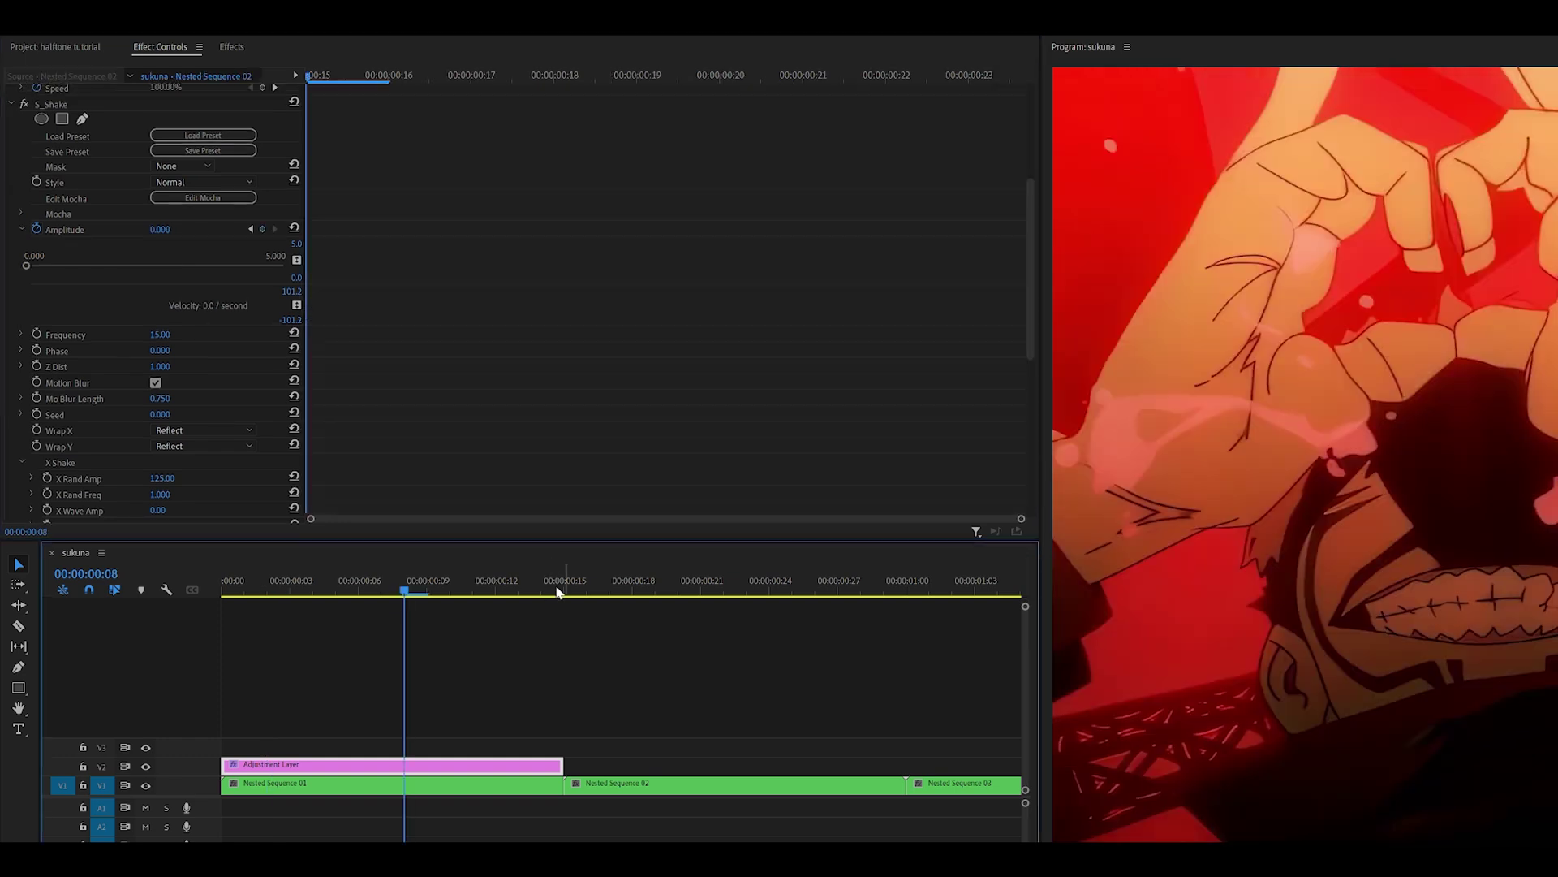
key(Down)
key(Left)
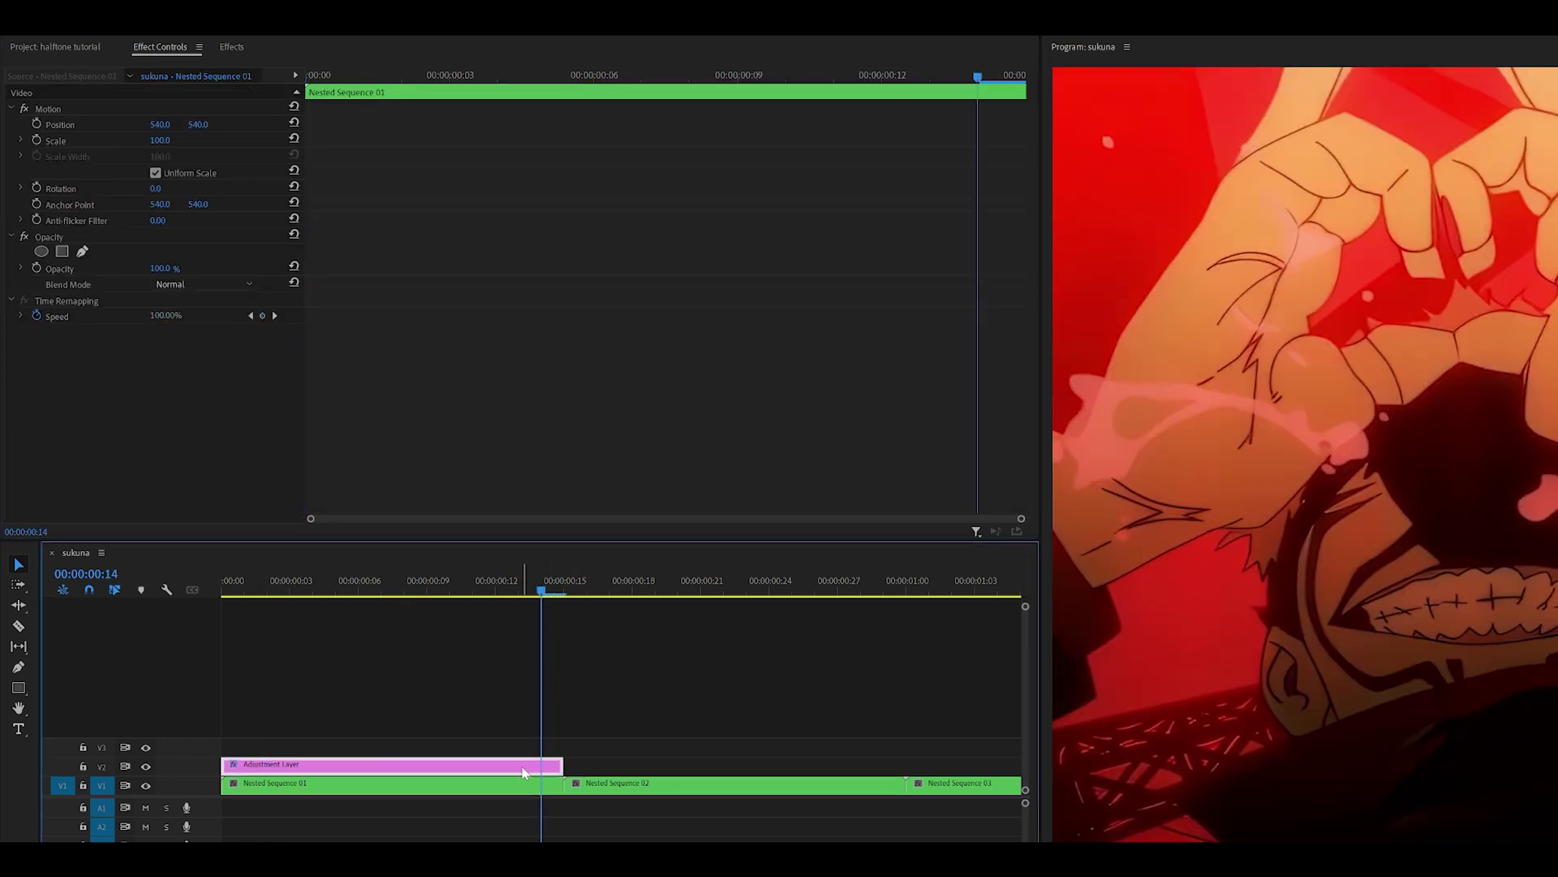
click(522, 767)
scroll(528, 412, down, 3)
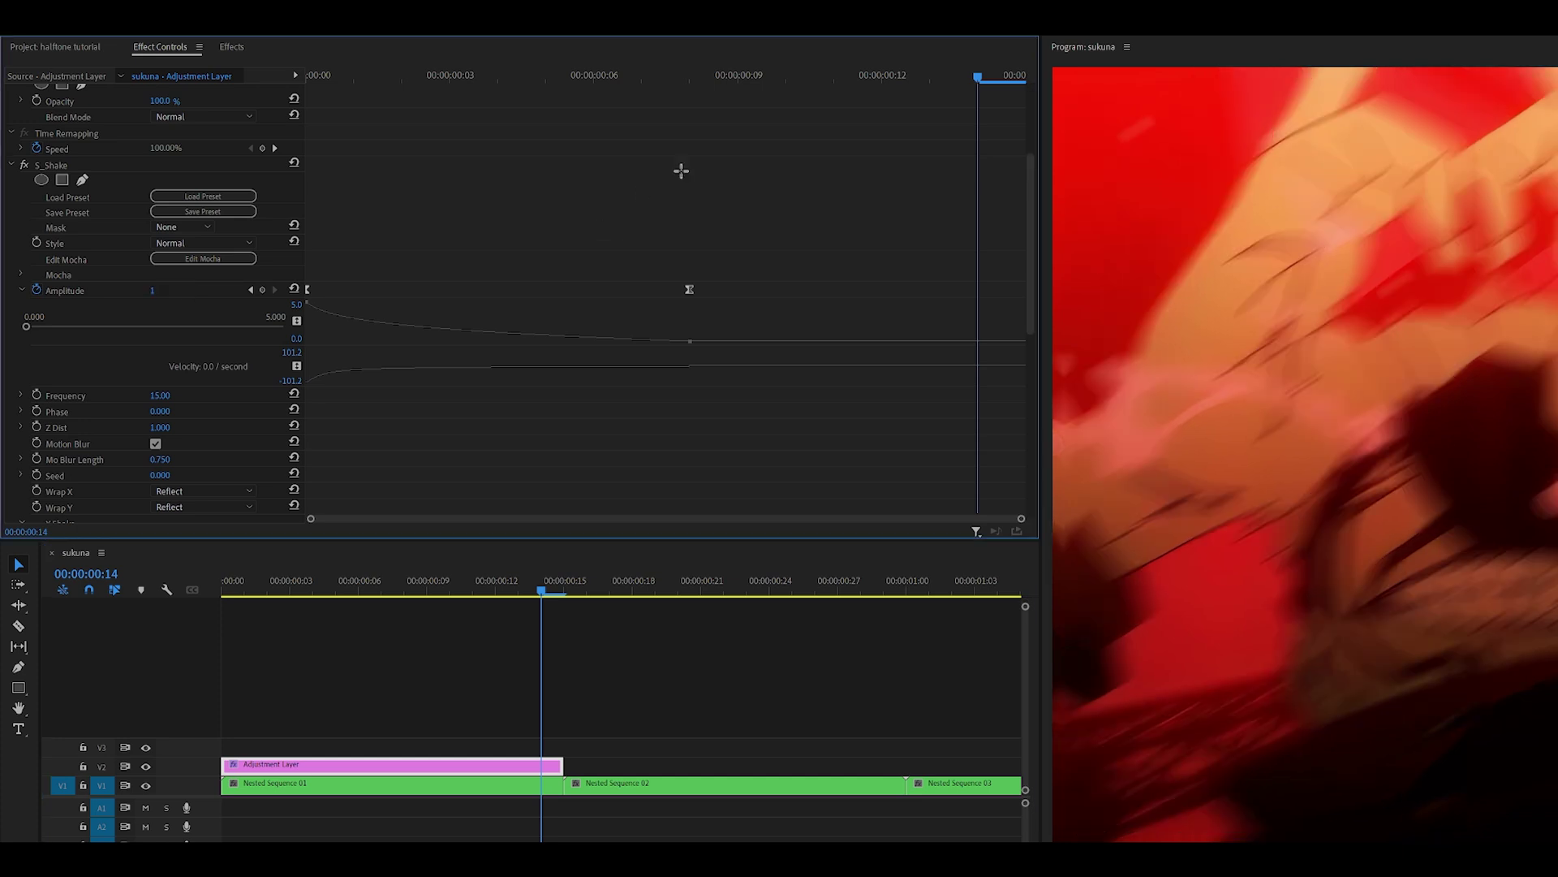
key(Return)
scroll(989, 245, down, 2)
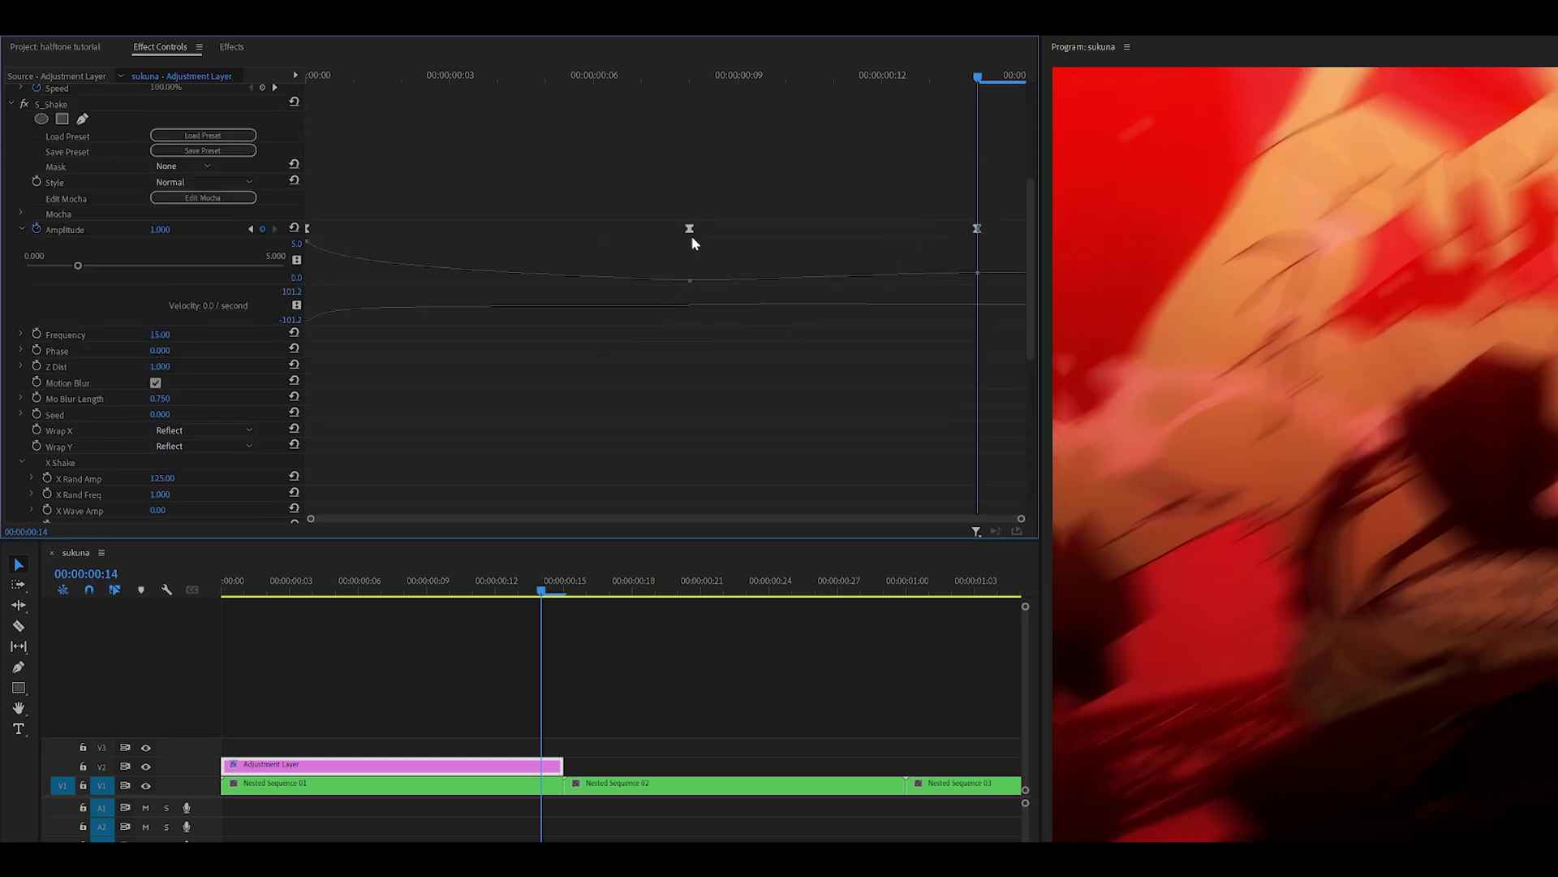
Adjust the handles of the Amplitude keyframes at frames 8 and 14 to smooth the curve between them
click(690, 230)
drag(716, 310, 747, 310)
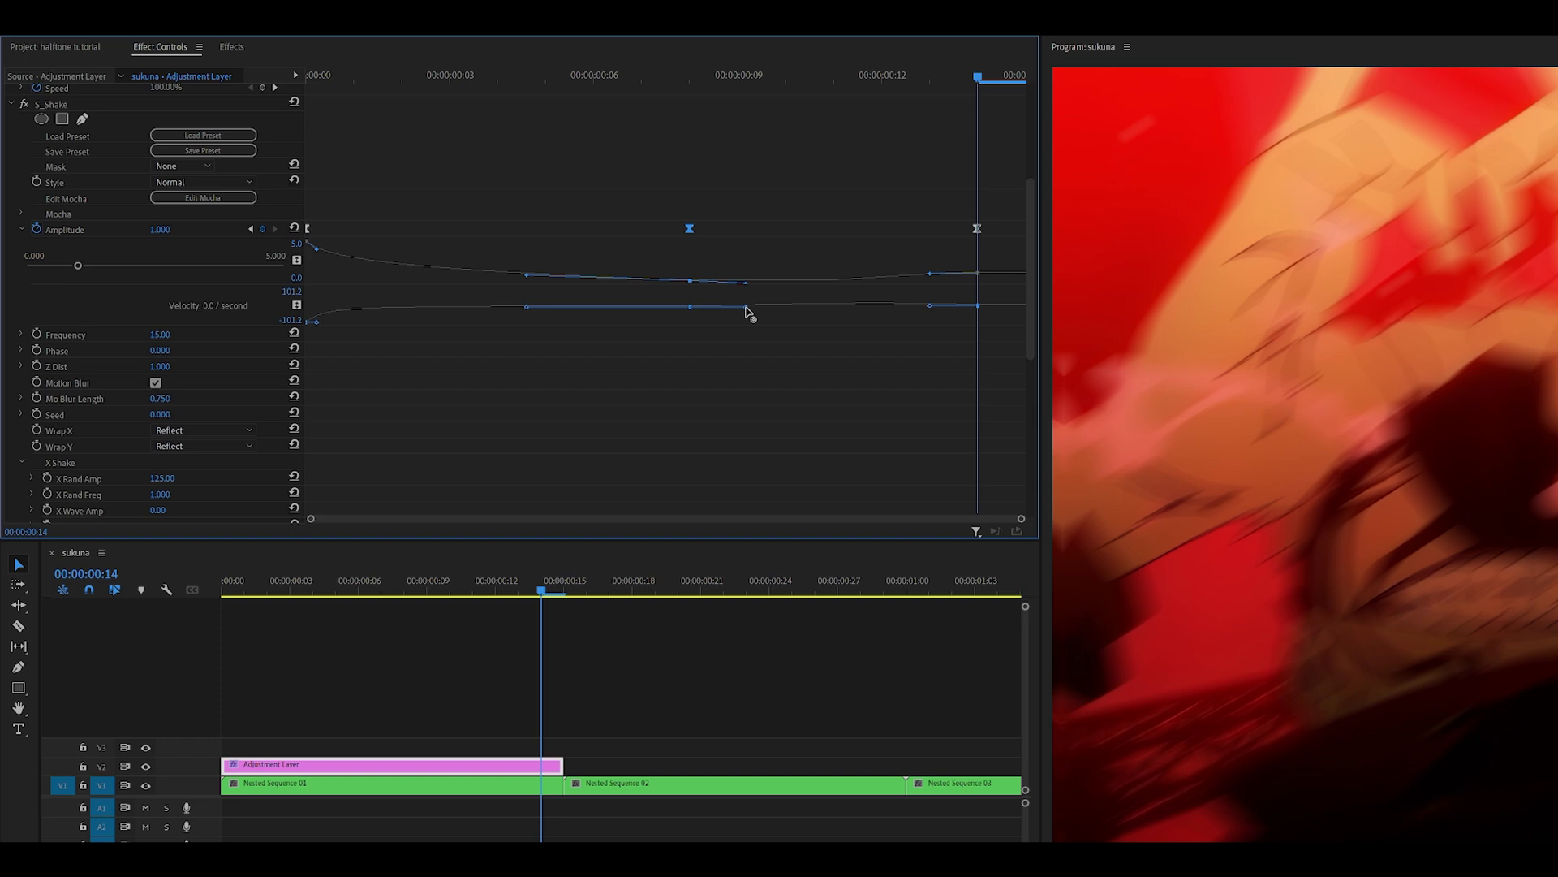
click(978, 264)
click(979, 229)
drag(927, 276, 962, 279)
click(689, 229)
drag(782, 285, 736, 333)
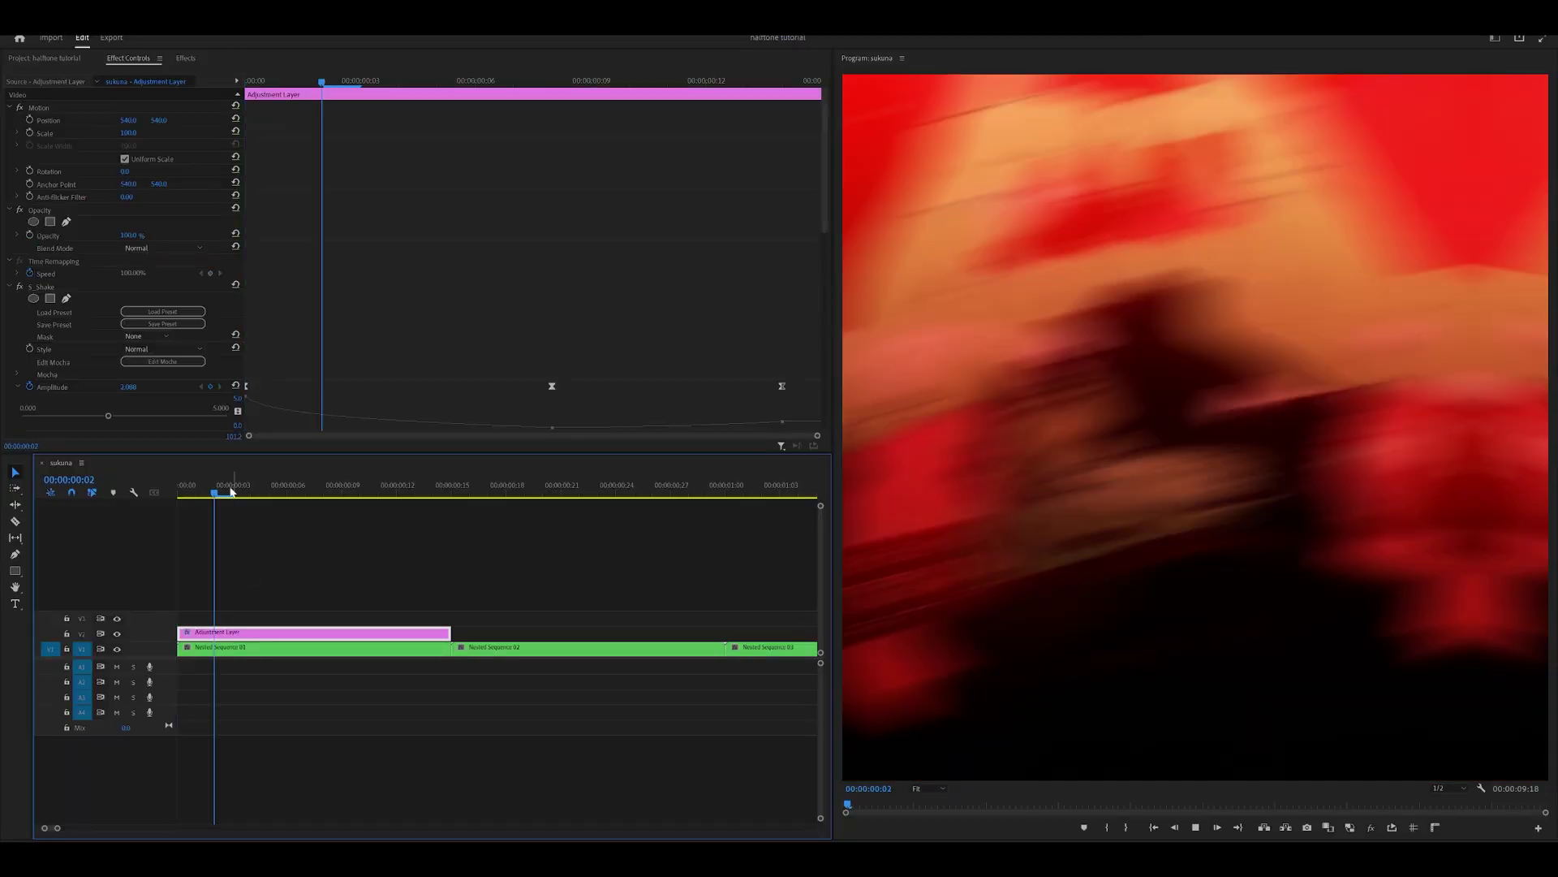
Play the sequence from the start to check the shake animation
drag(232, 490, 178, 495)
key(space)
key(space)
Apply a second S_Shake effect to the adjustment layer and collapse the first one's settings
click(211, 632)
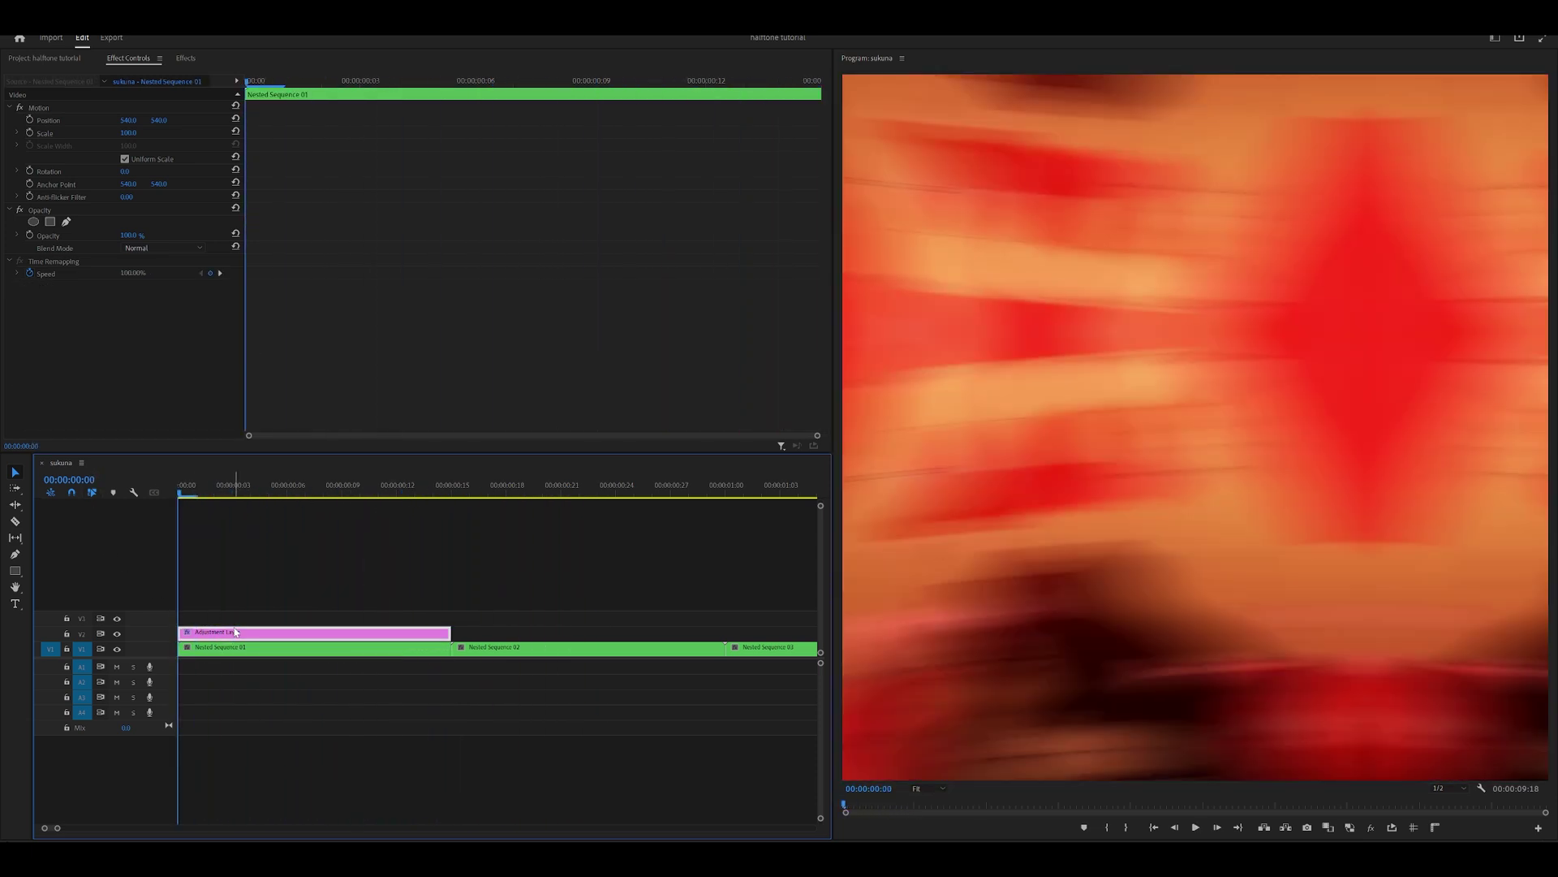
click(190, 60)
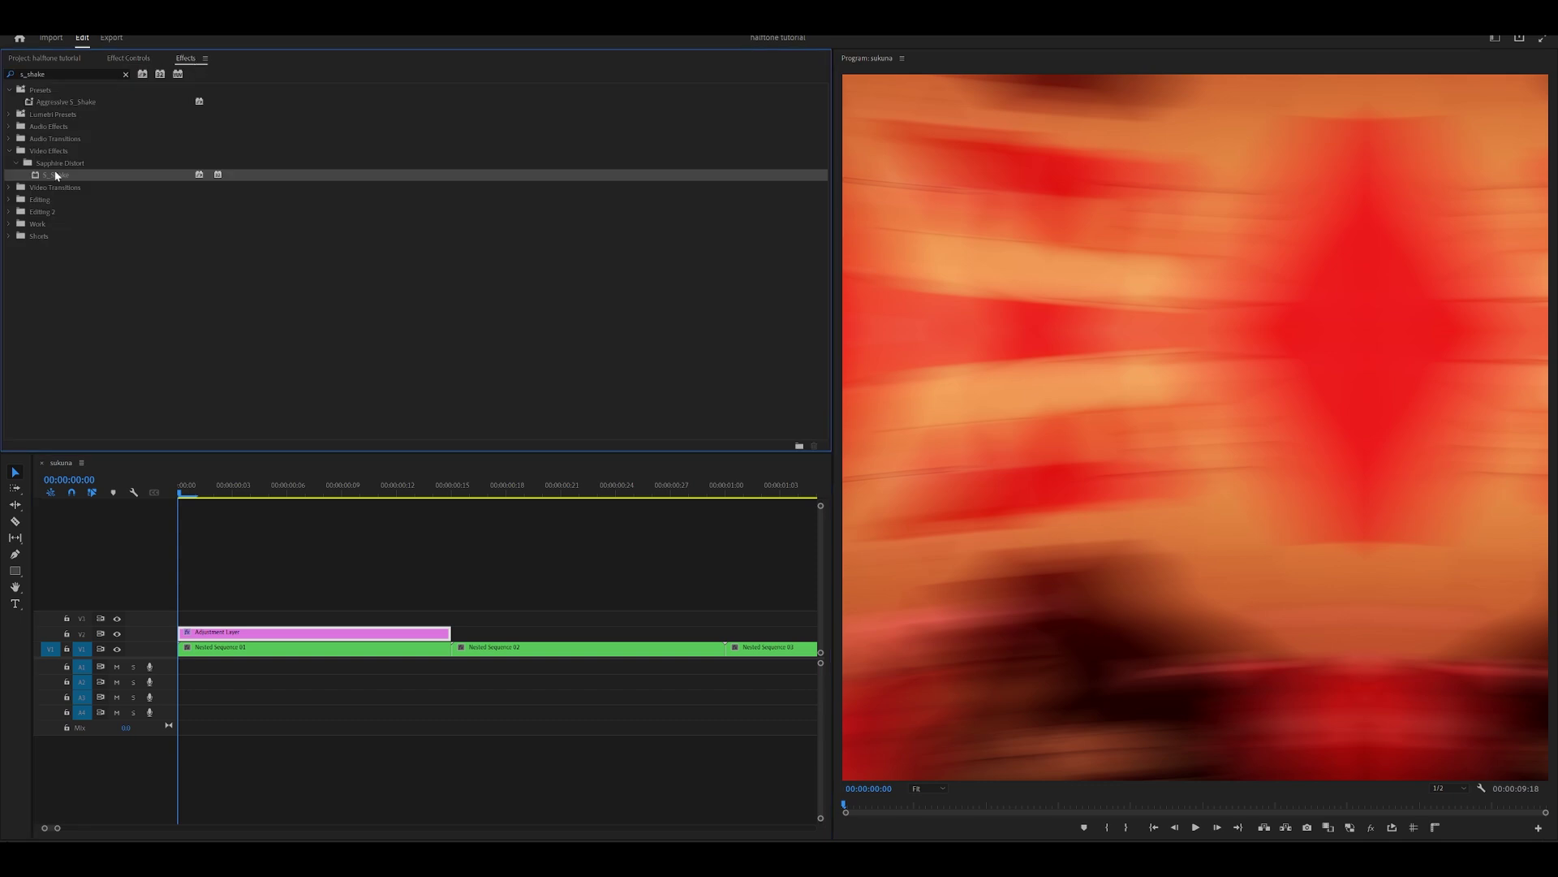
drag(56, 176, 236, 632)
click(131, 58)
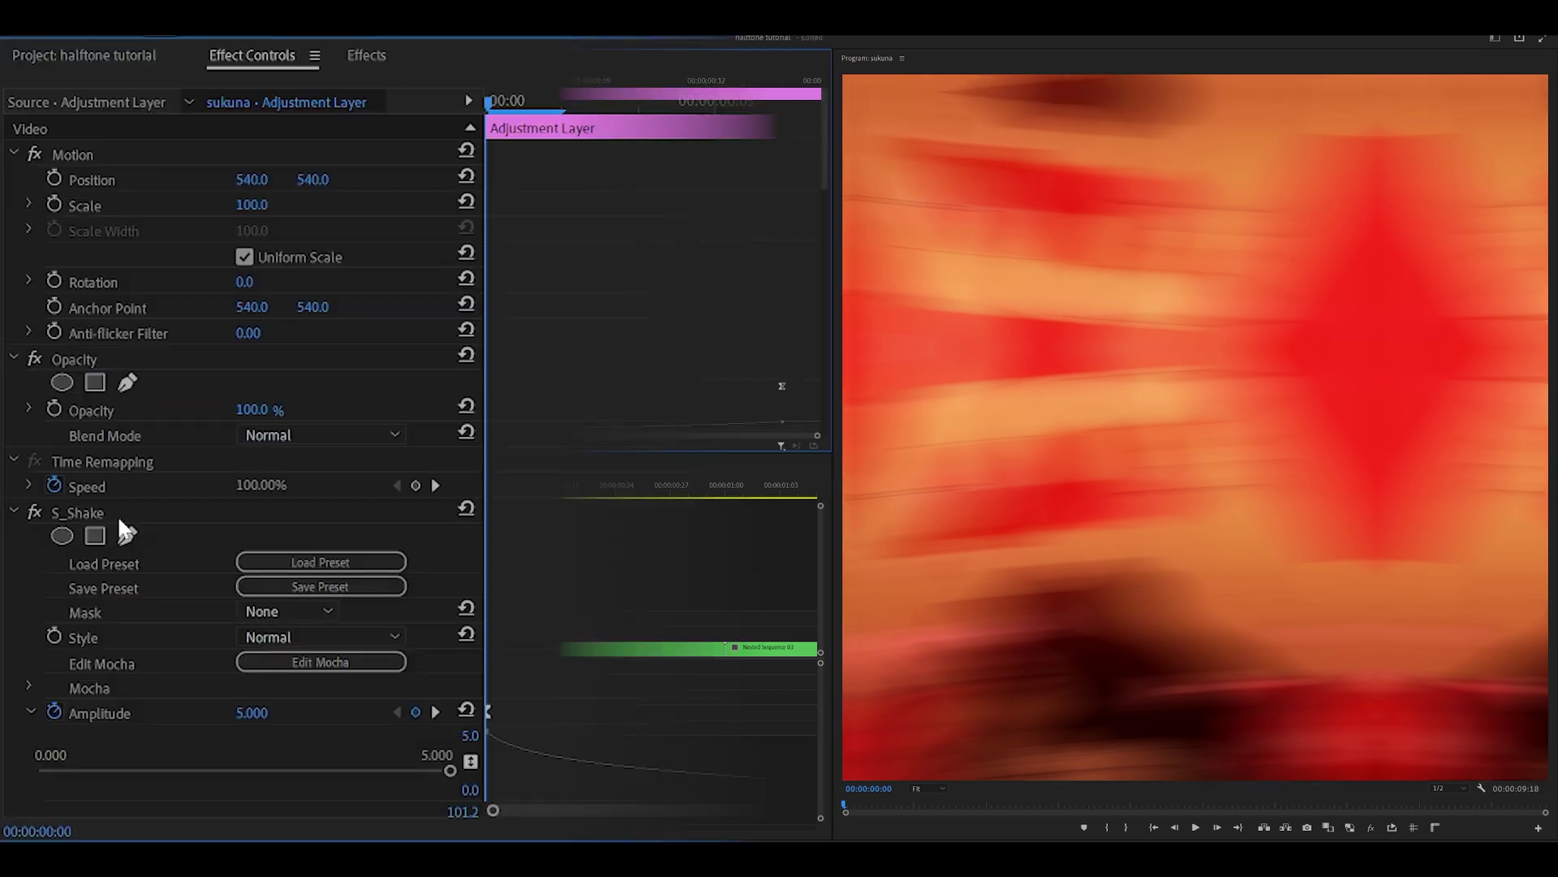
click(13, 512)
scroll(253, 448, down, 6)
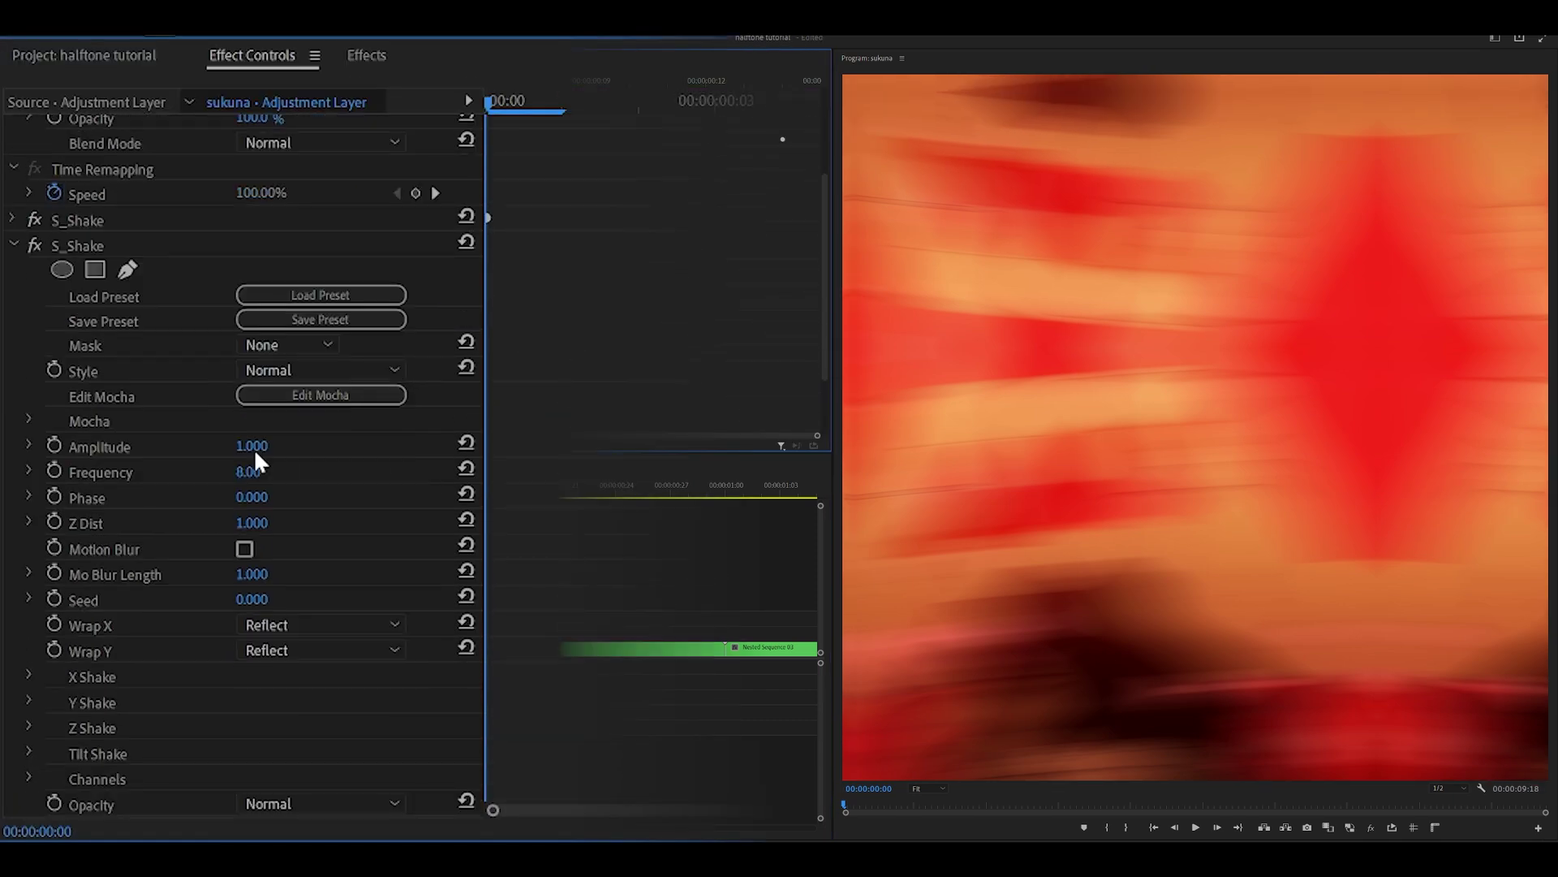
Set the second S_Shake's Amplitude to 0.15 and its Frequency to 5
drag(276, 448, 251, 445)
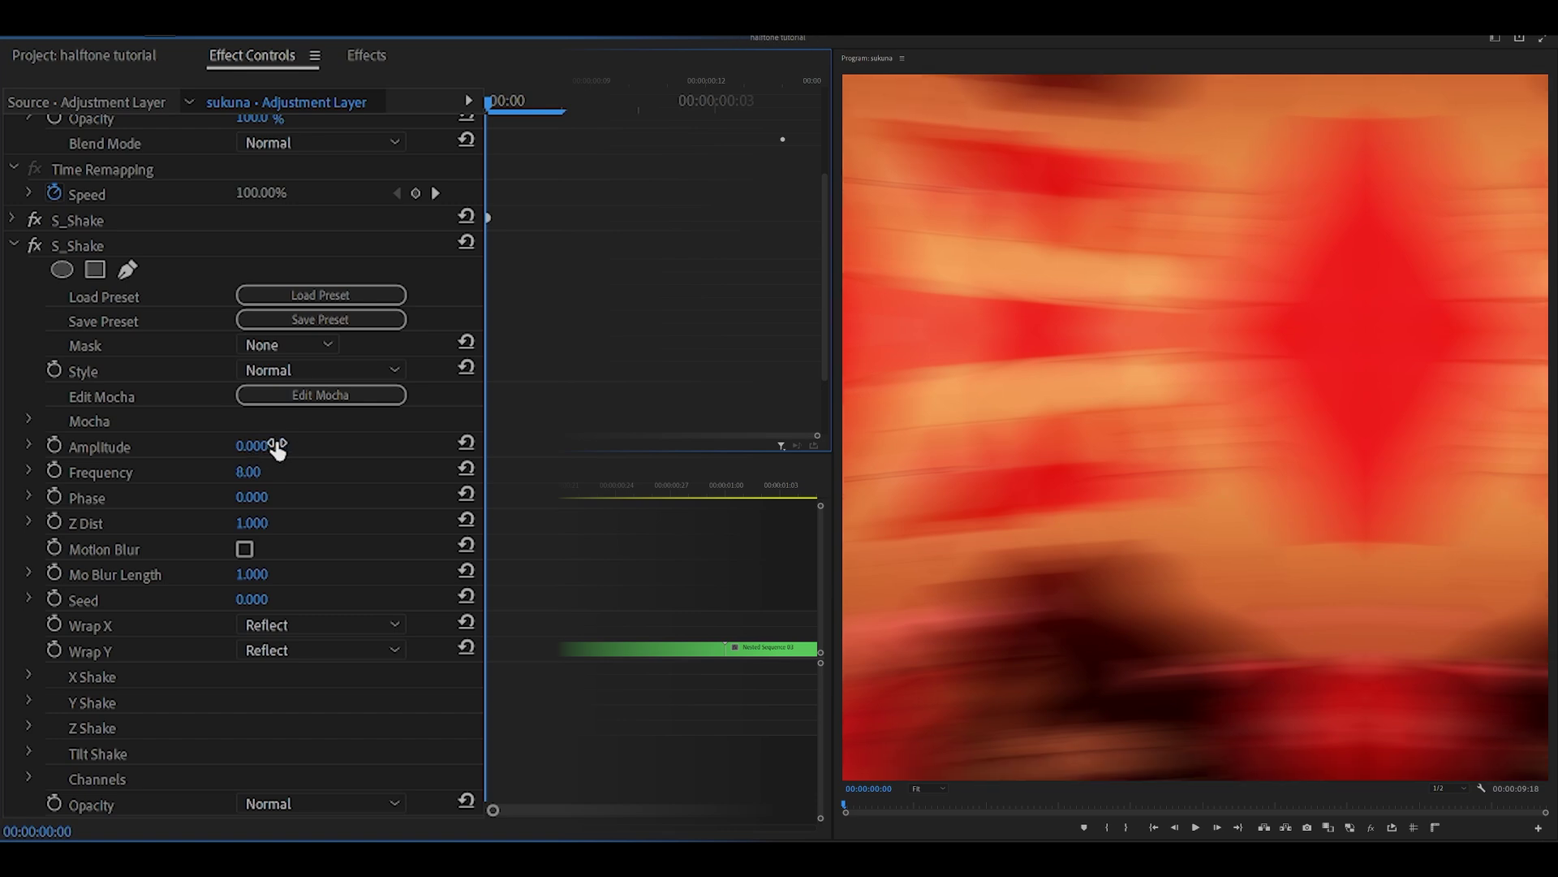
click(278, 445)
text(0.15)
key(Tab)
text(5)
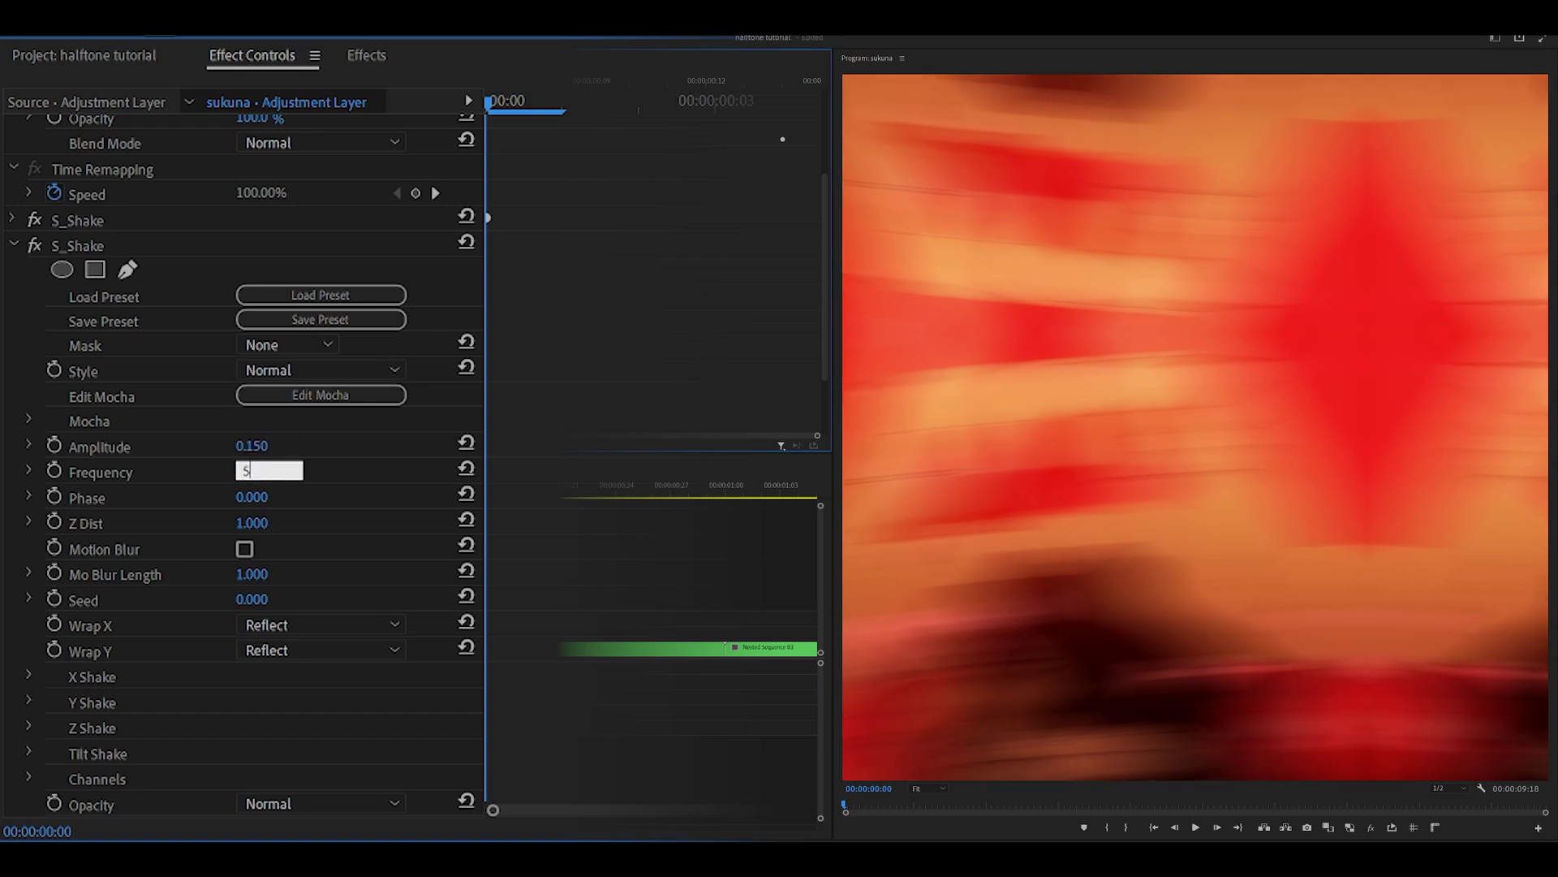
key(Return)
Set the Tilt Rand Amp to 1 in the second S_Shake's Tilt Shake settings
scroll(244, 463, down, 4)
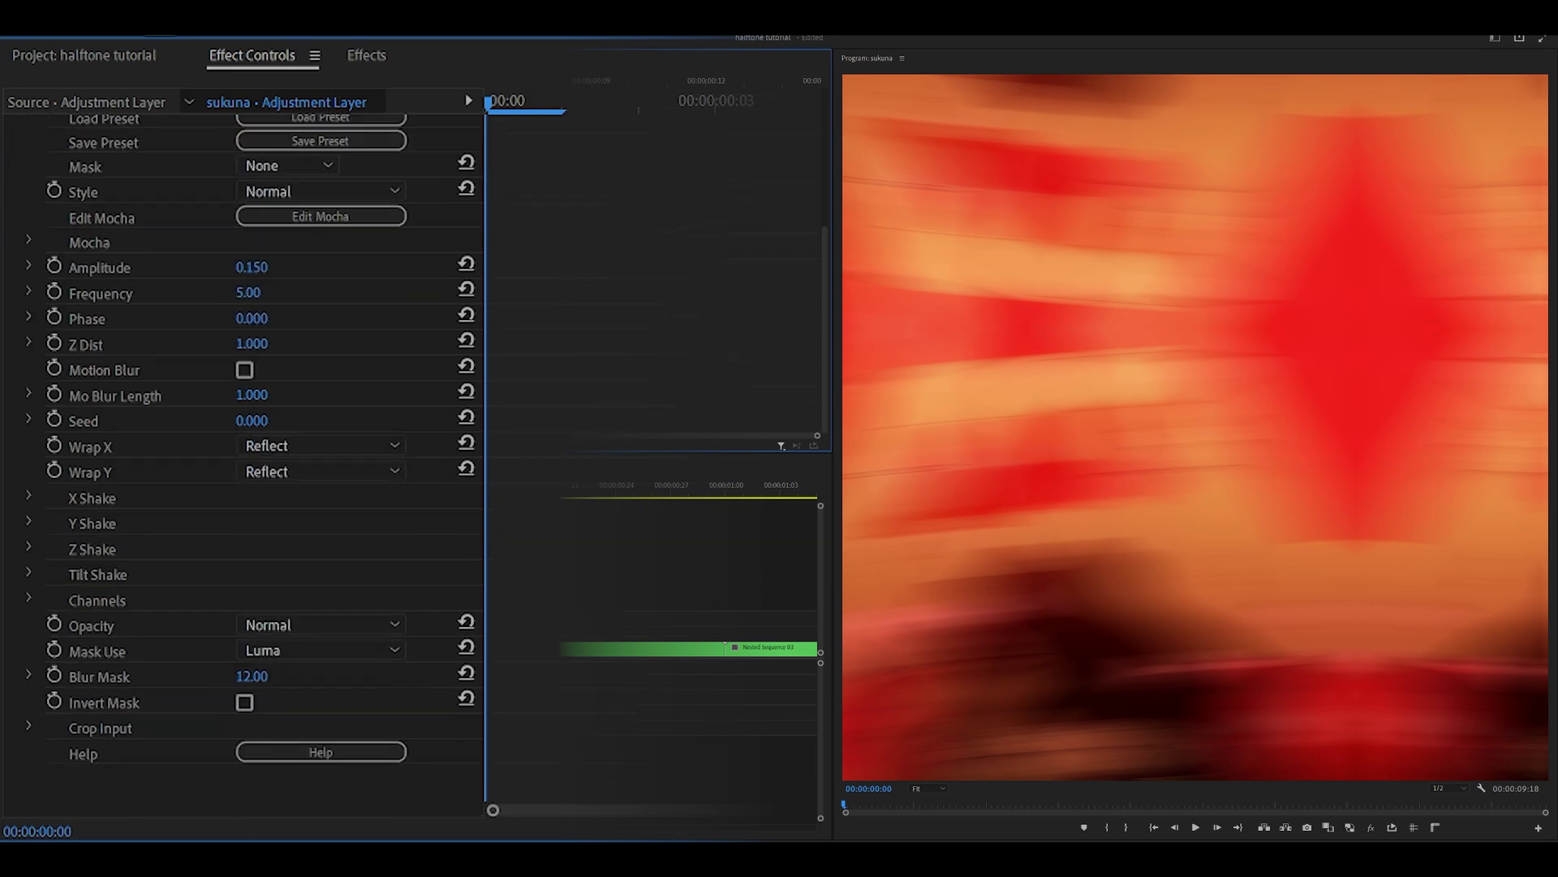
scroll(164, 603, down, 2)
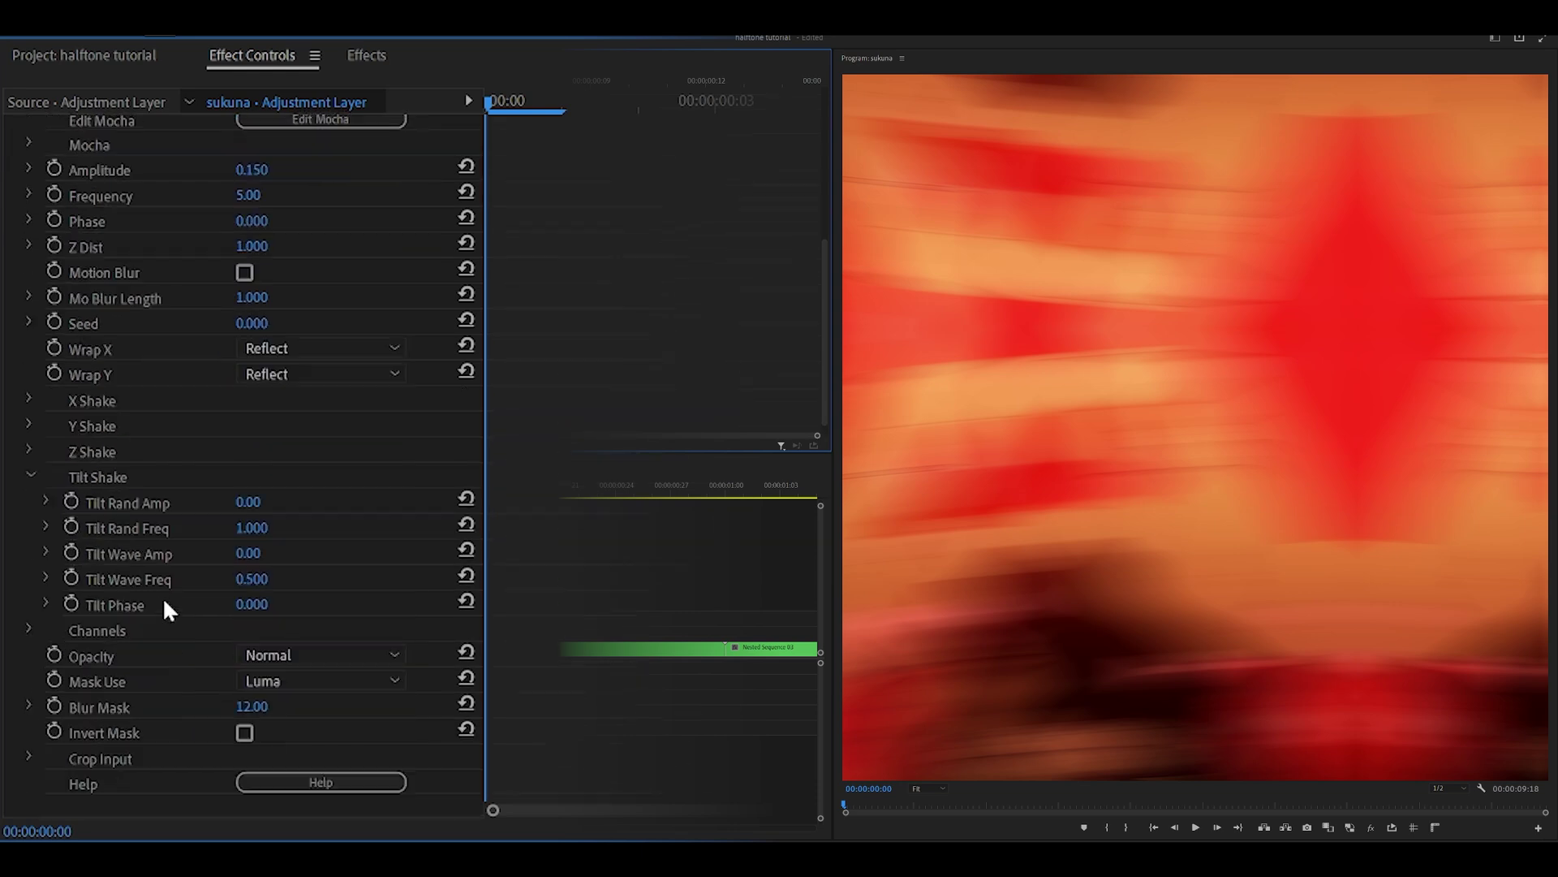
click(247, 501)
text(1)
key(Return)
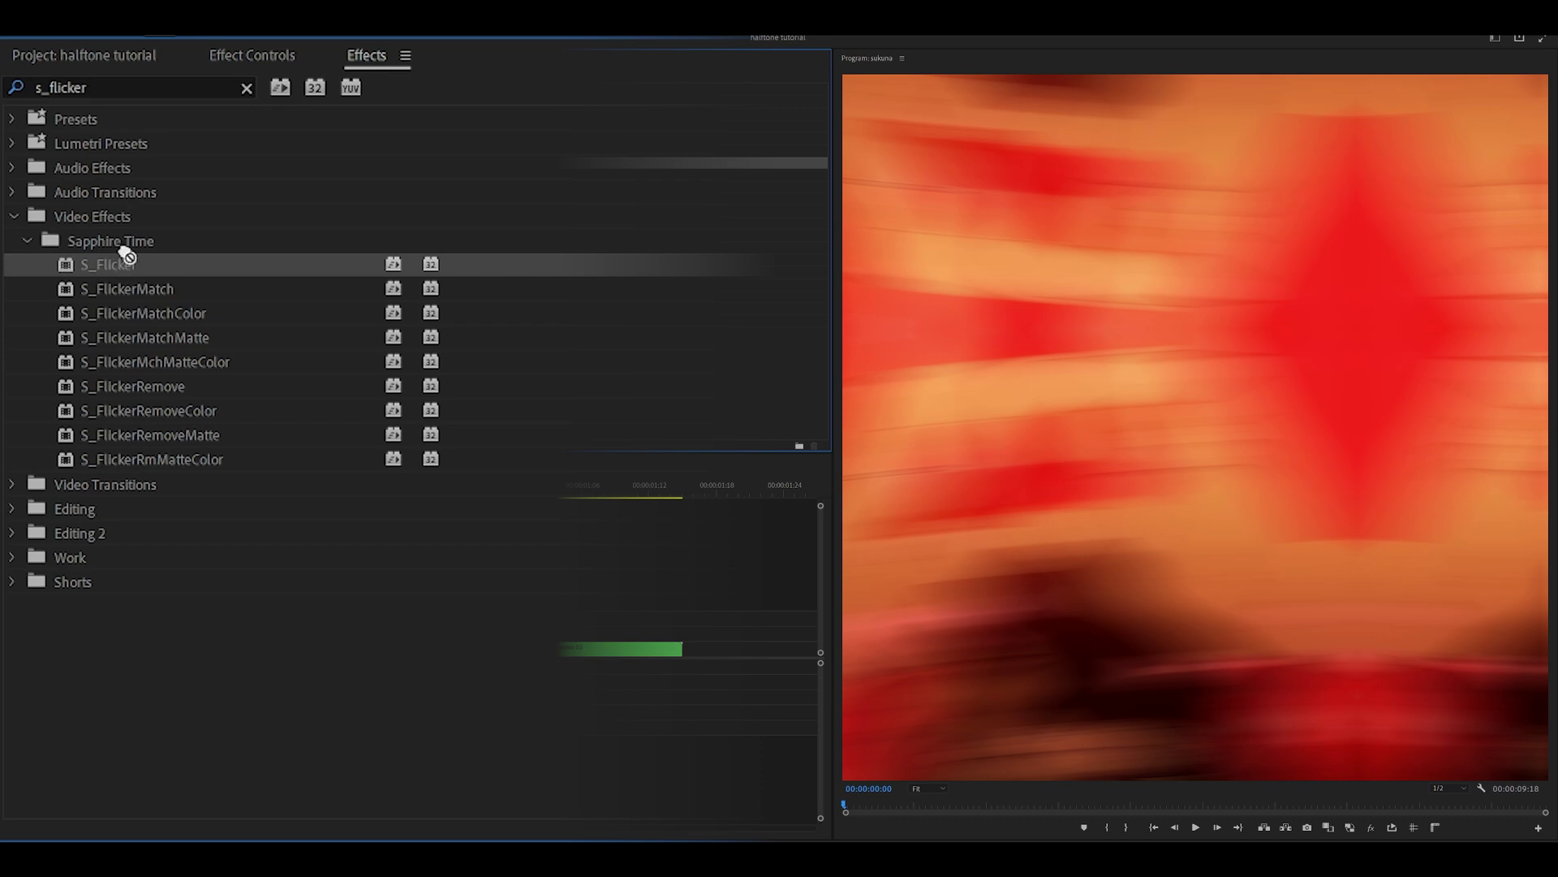
Apply S_Flicker to the adjustment layer, set its Rand Freq to 20 and collapse its settings
drag(124, 253, 487, 649)
click(249, 57)
scroll(243, 544, down, 1)
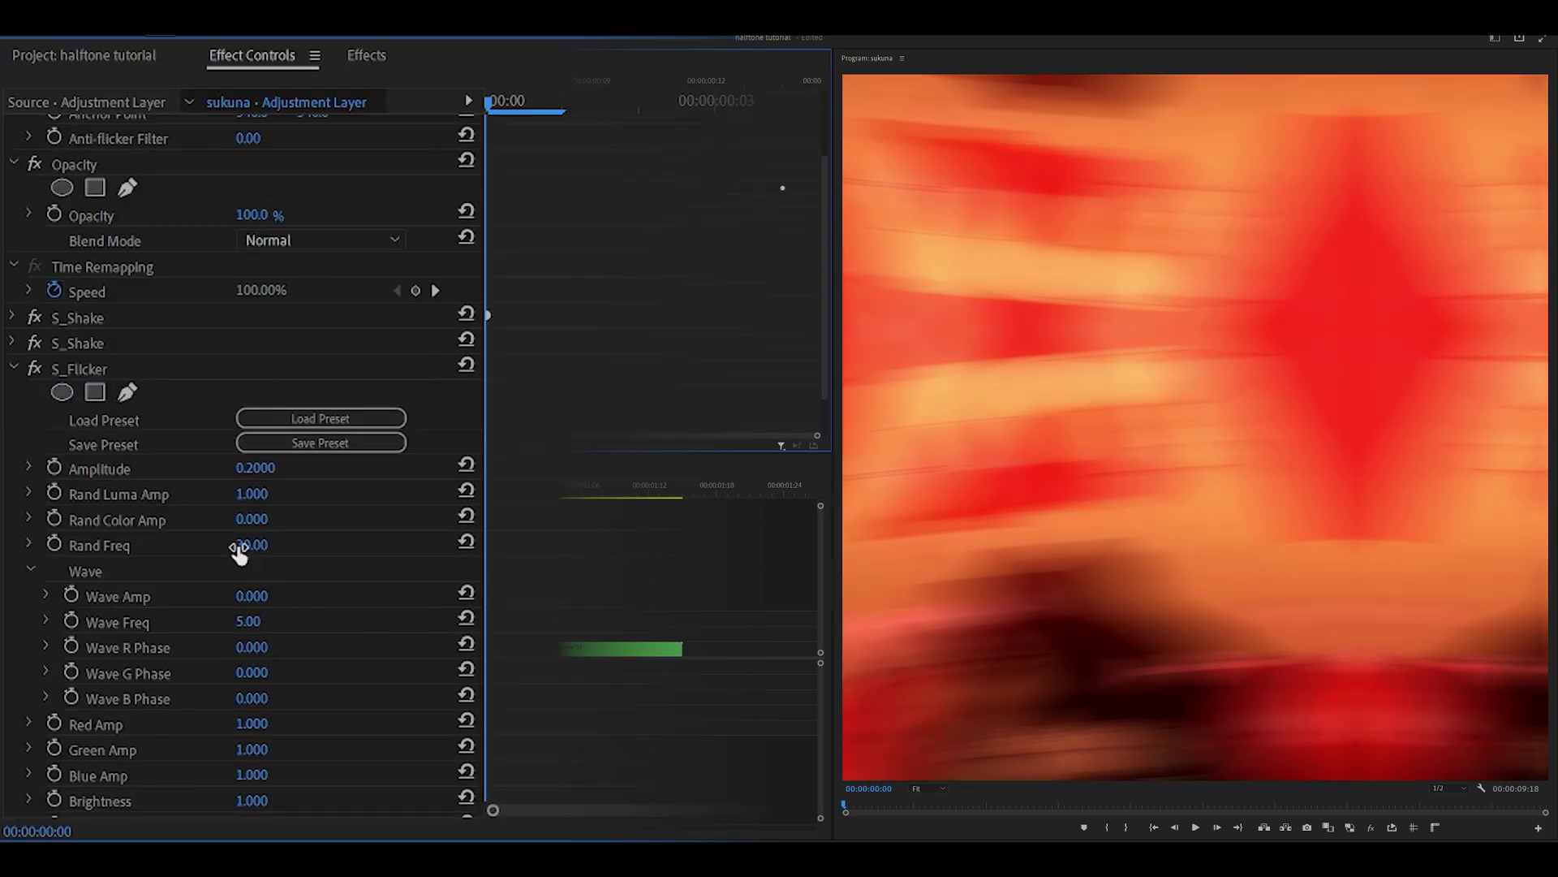
click(253, 544)
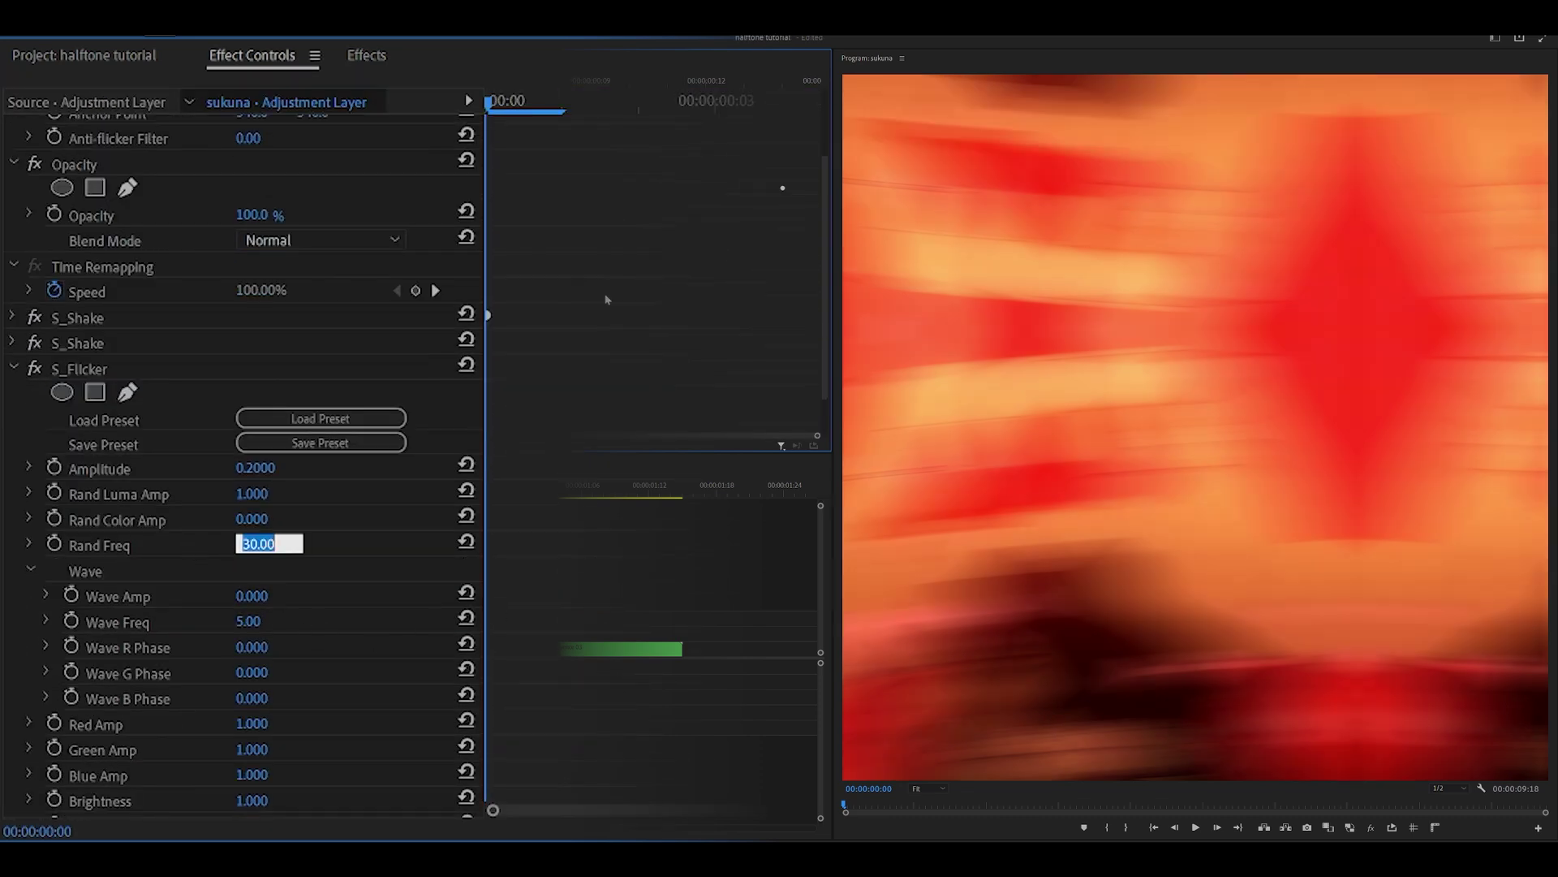
text(20)
key(Return)
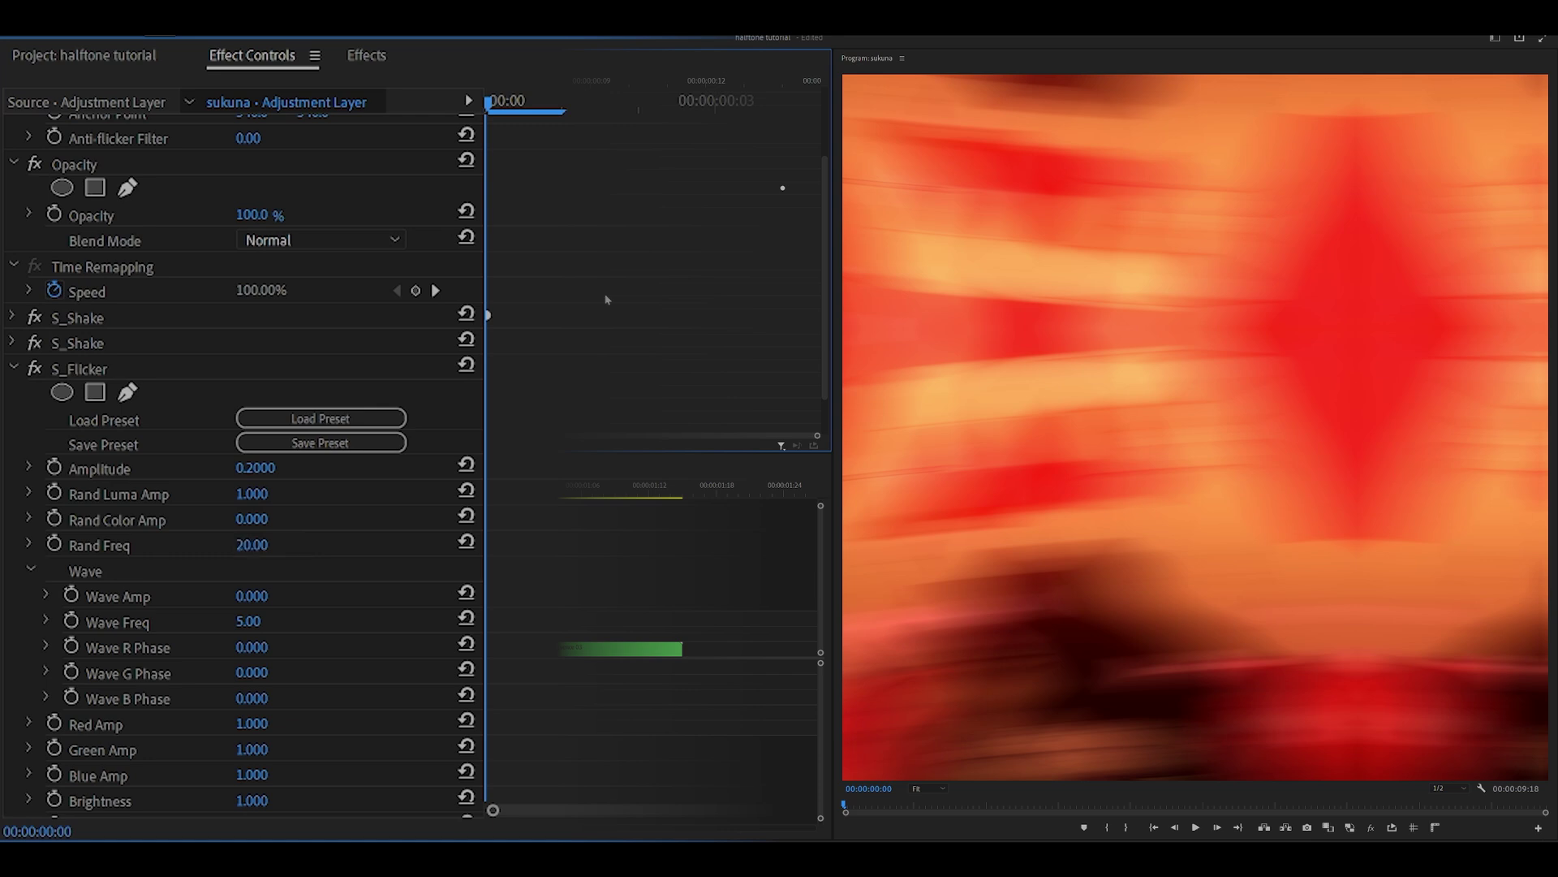
click(16, 366)
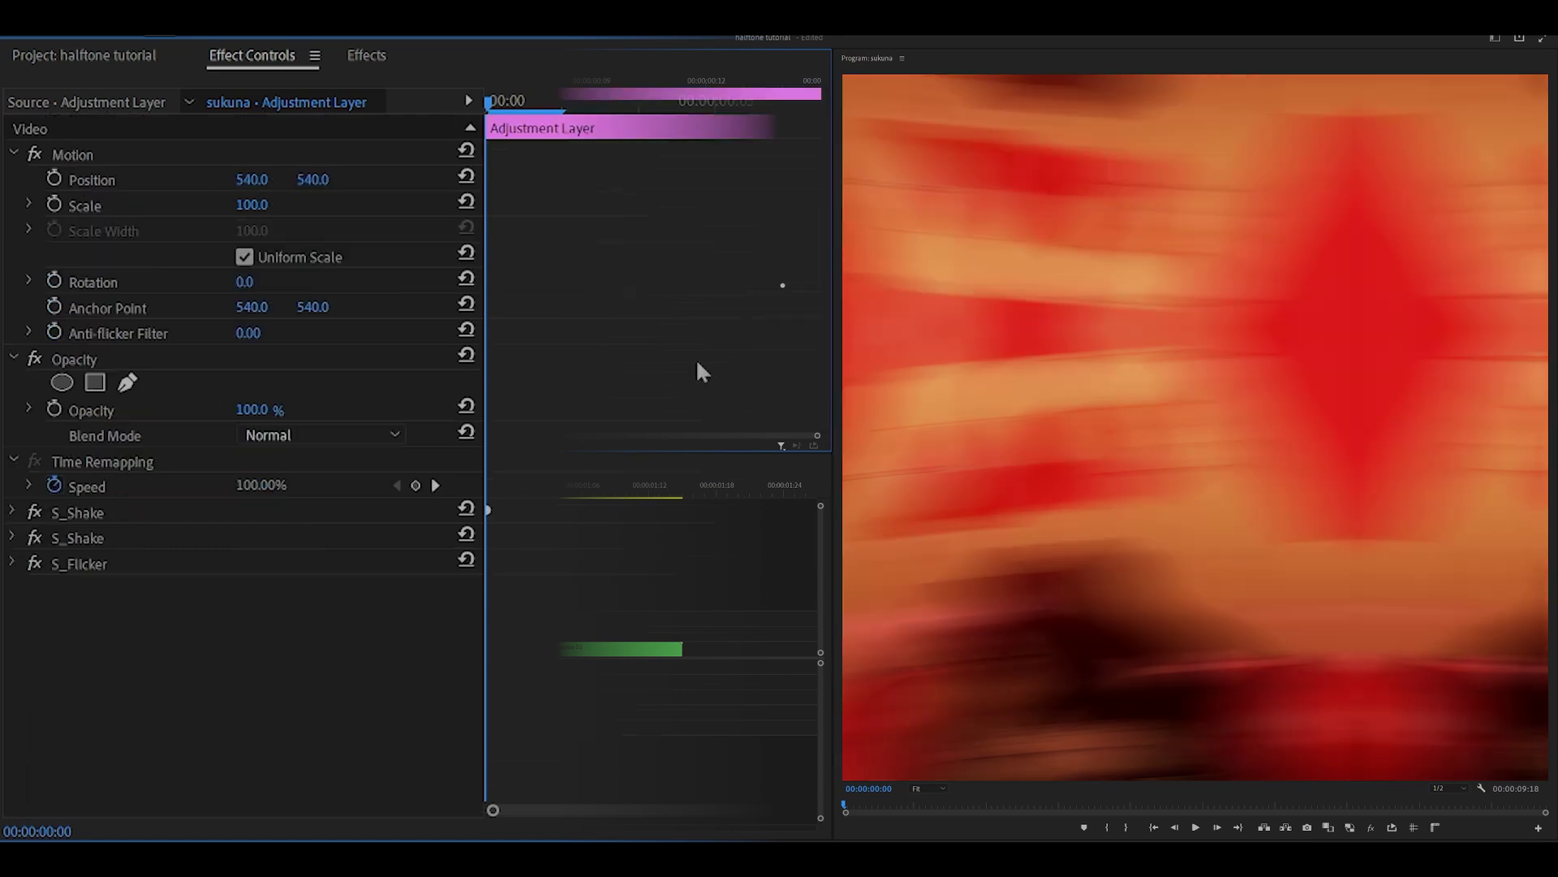
Play the sequence from the start to check the shake combined with the flicker
key(space)
drag(195, 491, 166, 491)
key(space)
Place another adjustment layer on V3 over the first clip and apply S_HalfTone to it
click(84, 59)
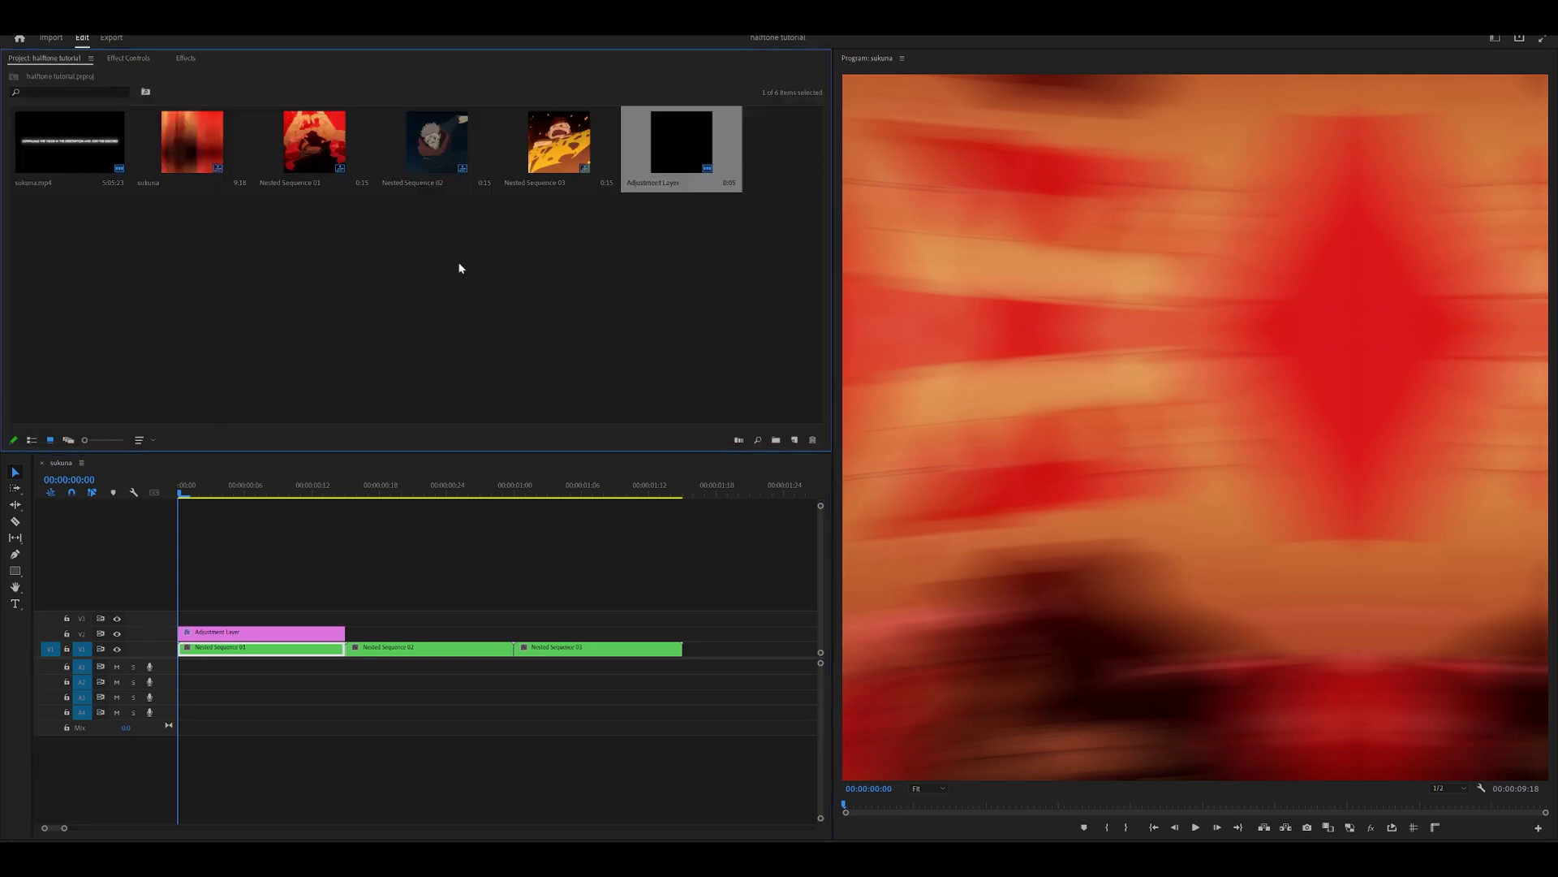
drag(665, 147, 344, 616)
key(shift+7)
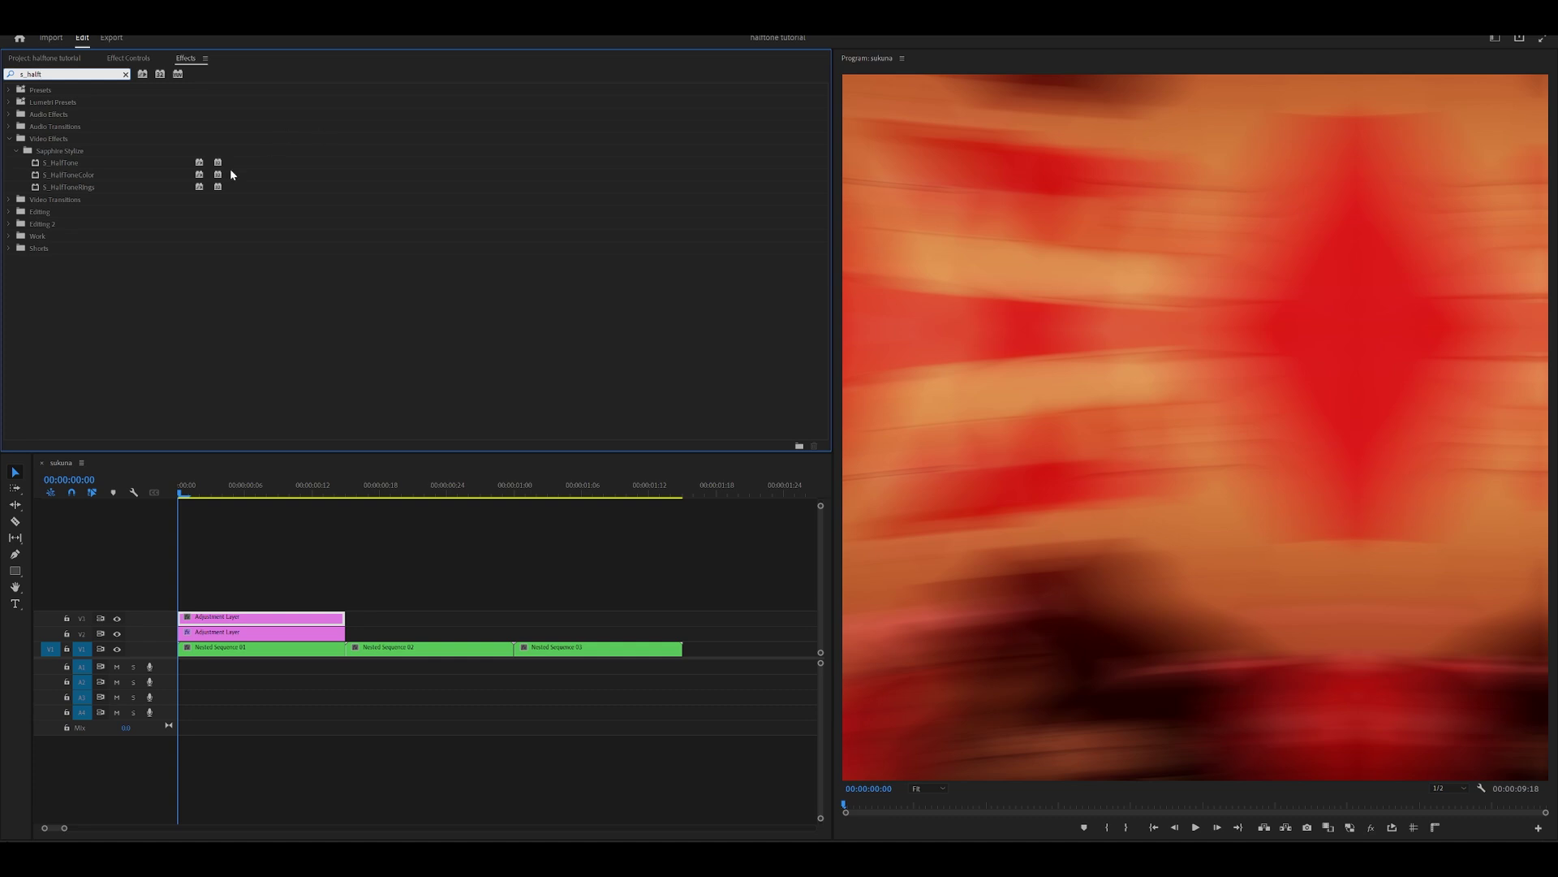
drag(71, 168, 260, 619)
click(129, 62)
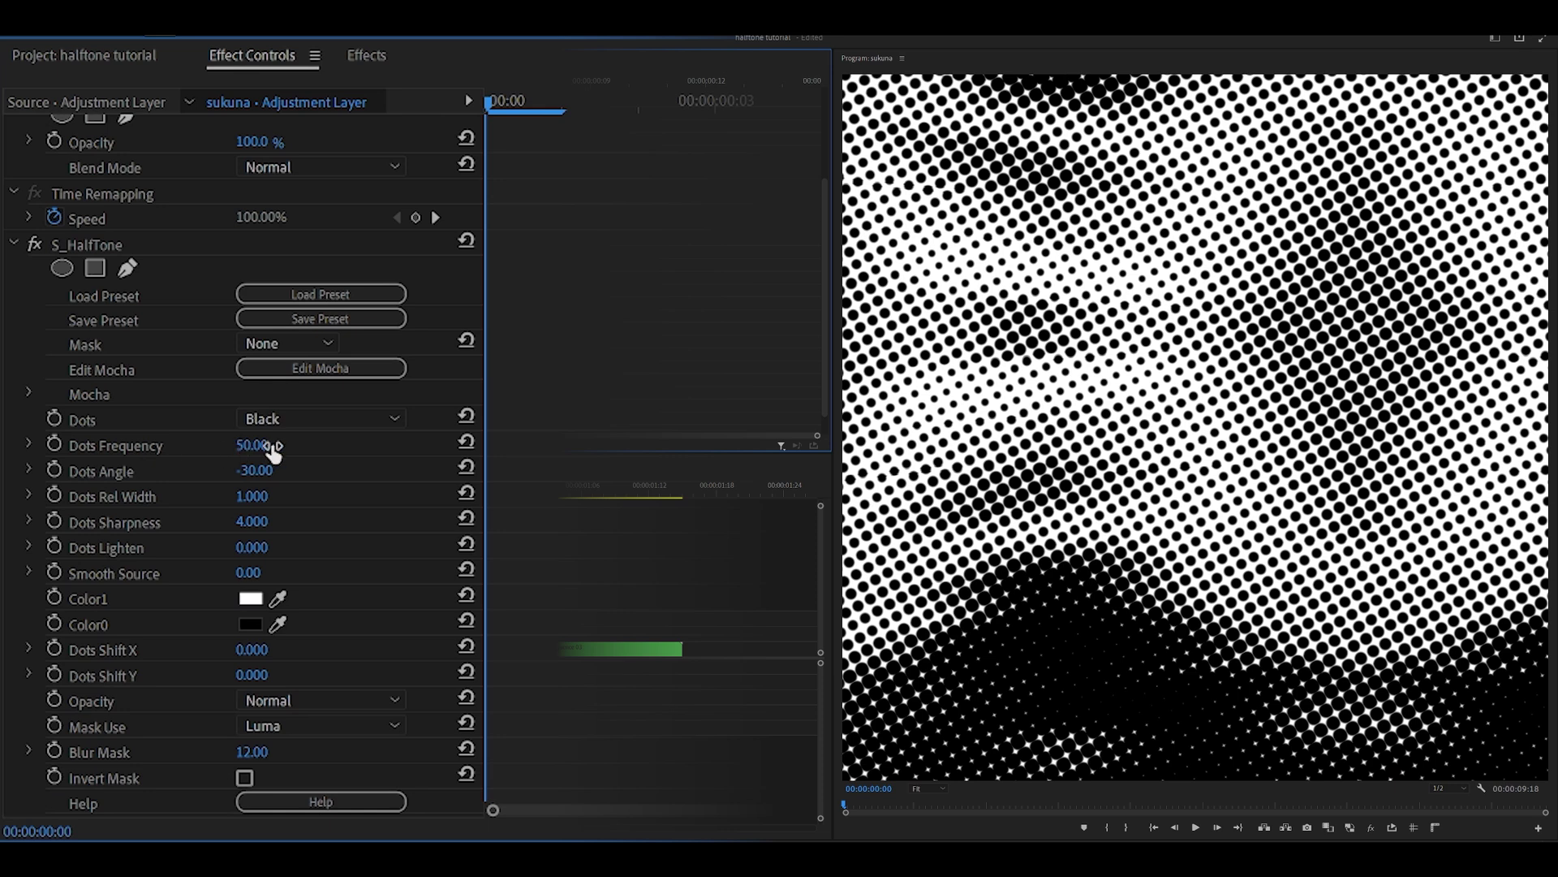
Set the S_HalfTone Dots Frequency to 75
click(273, 451)
text(75)
key(Return)
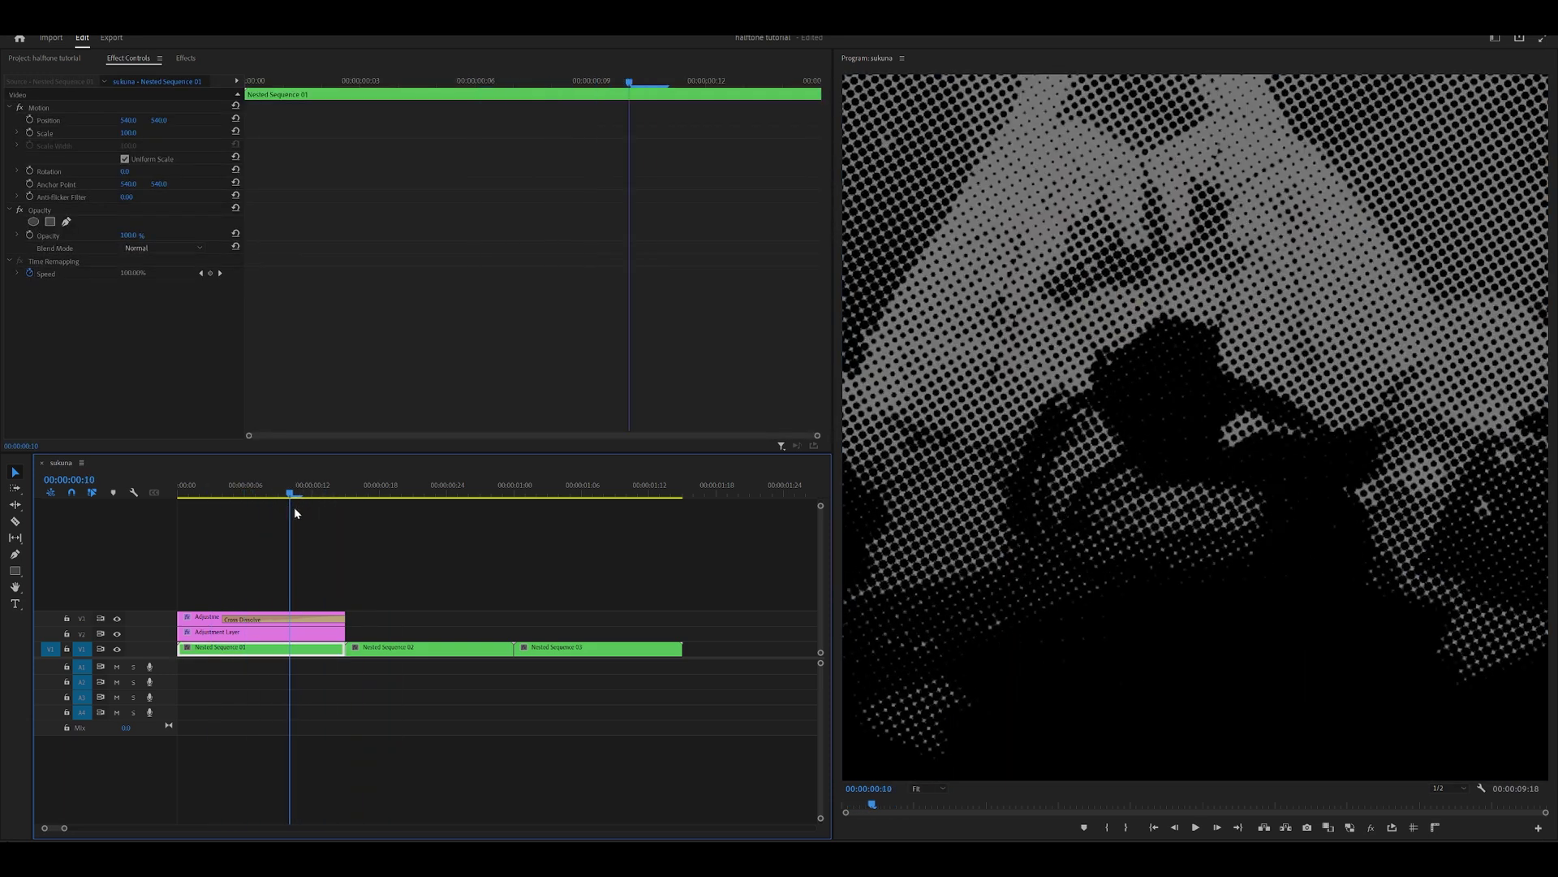
Keyframe the V3 adjustment layer's Opacity from 100% at the first frame to 0% at 00:00:00:06
click(204, 620)
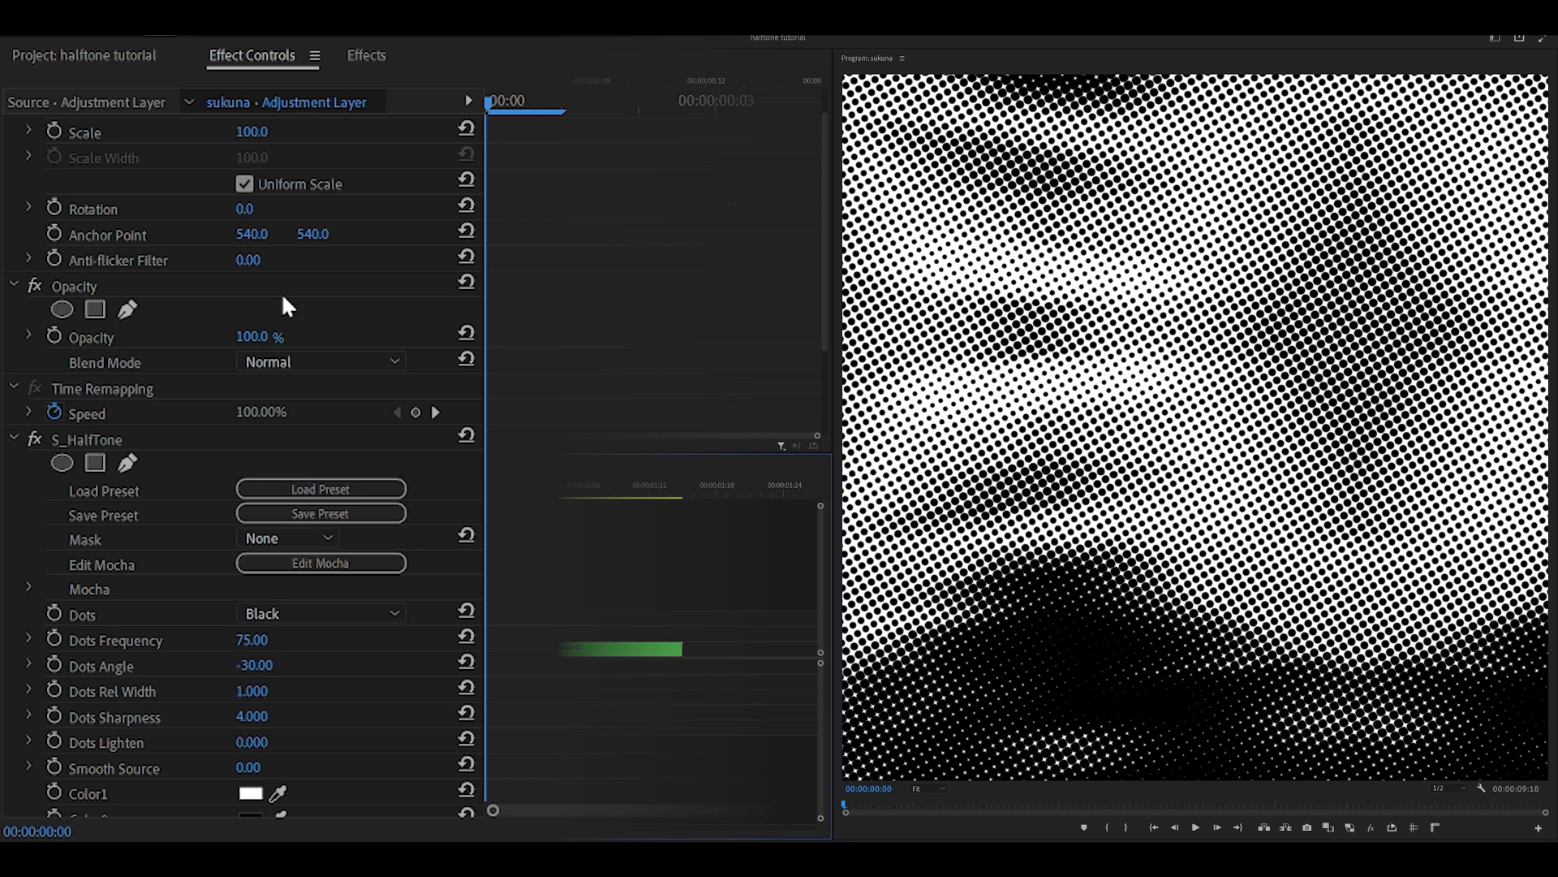
click(54, 335)
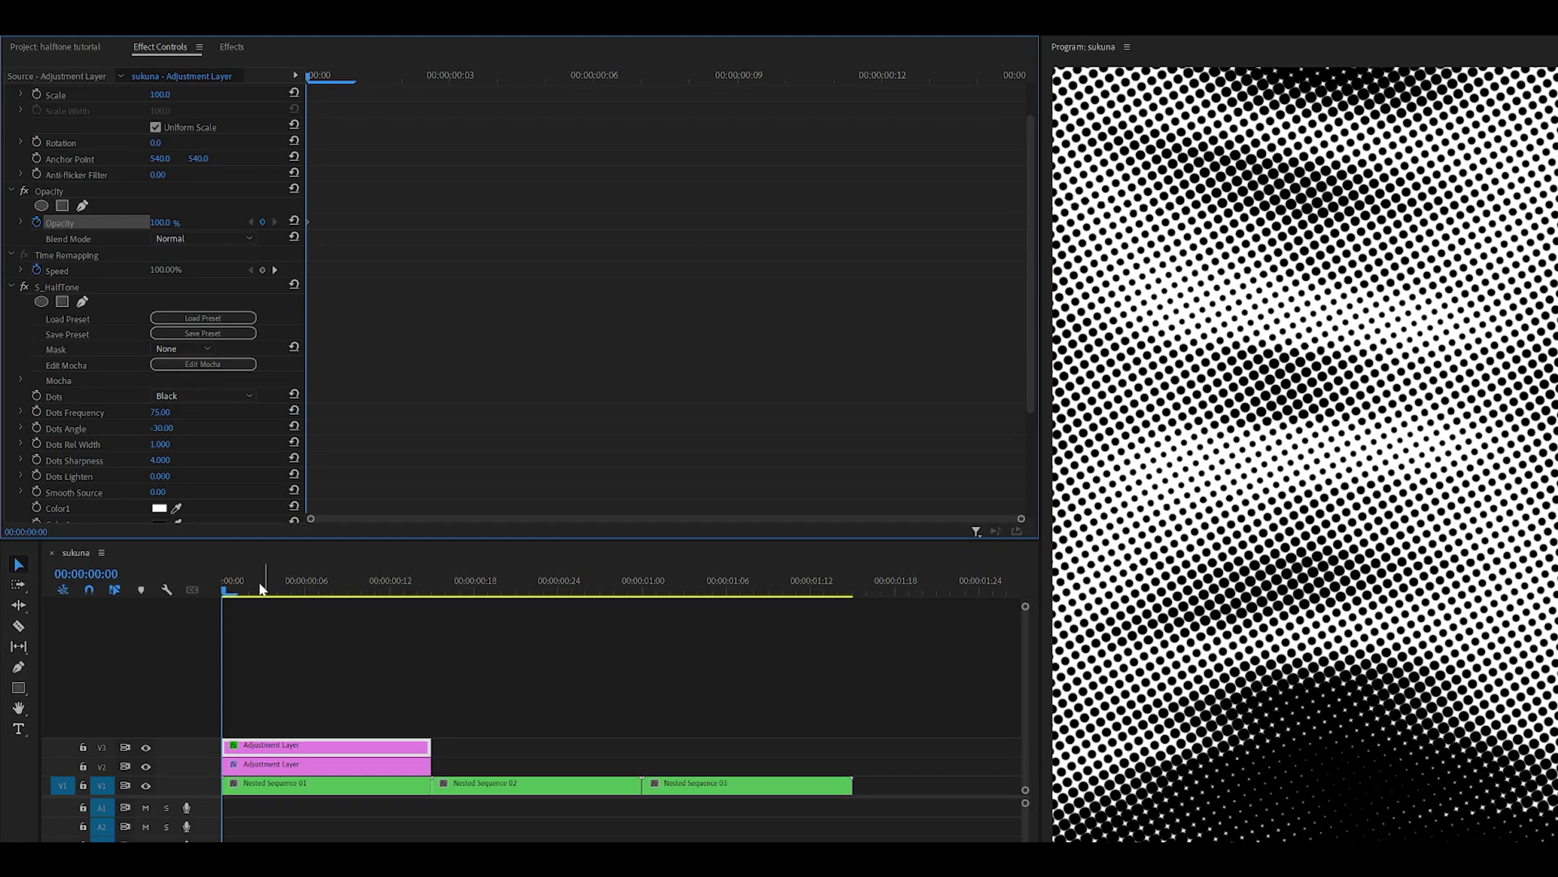
drag(266, 590, 227, 595)
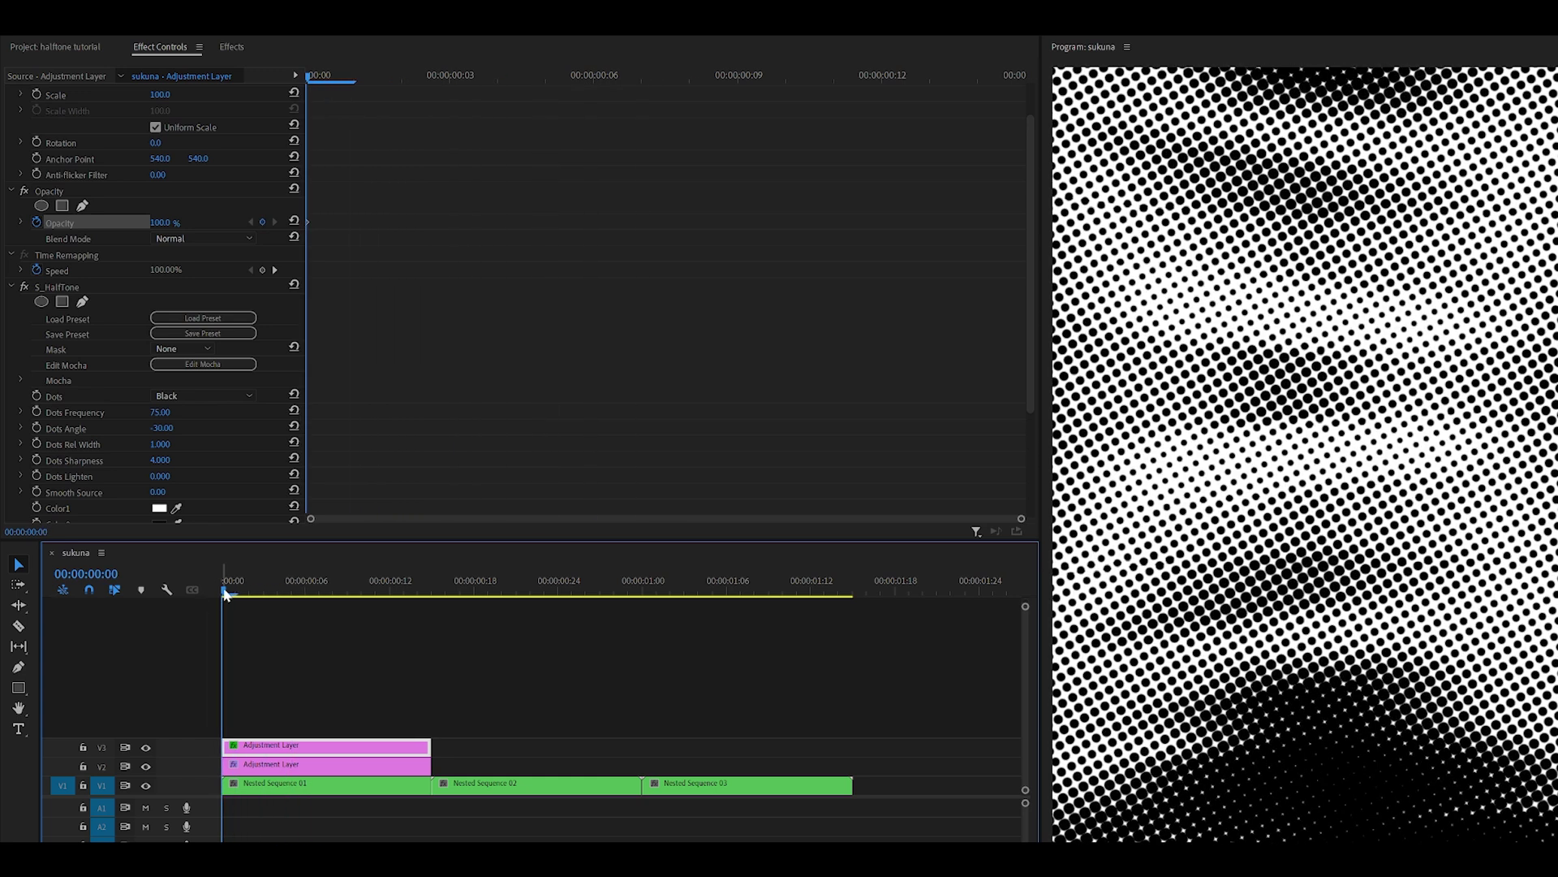
key(space)
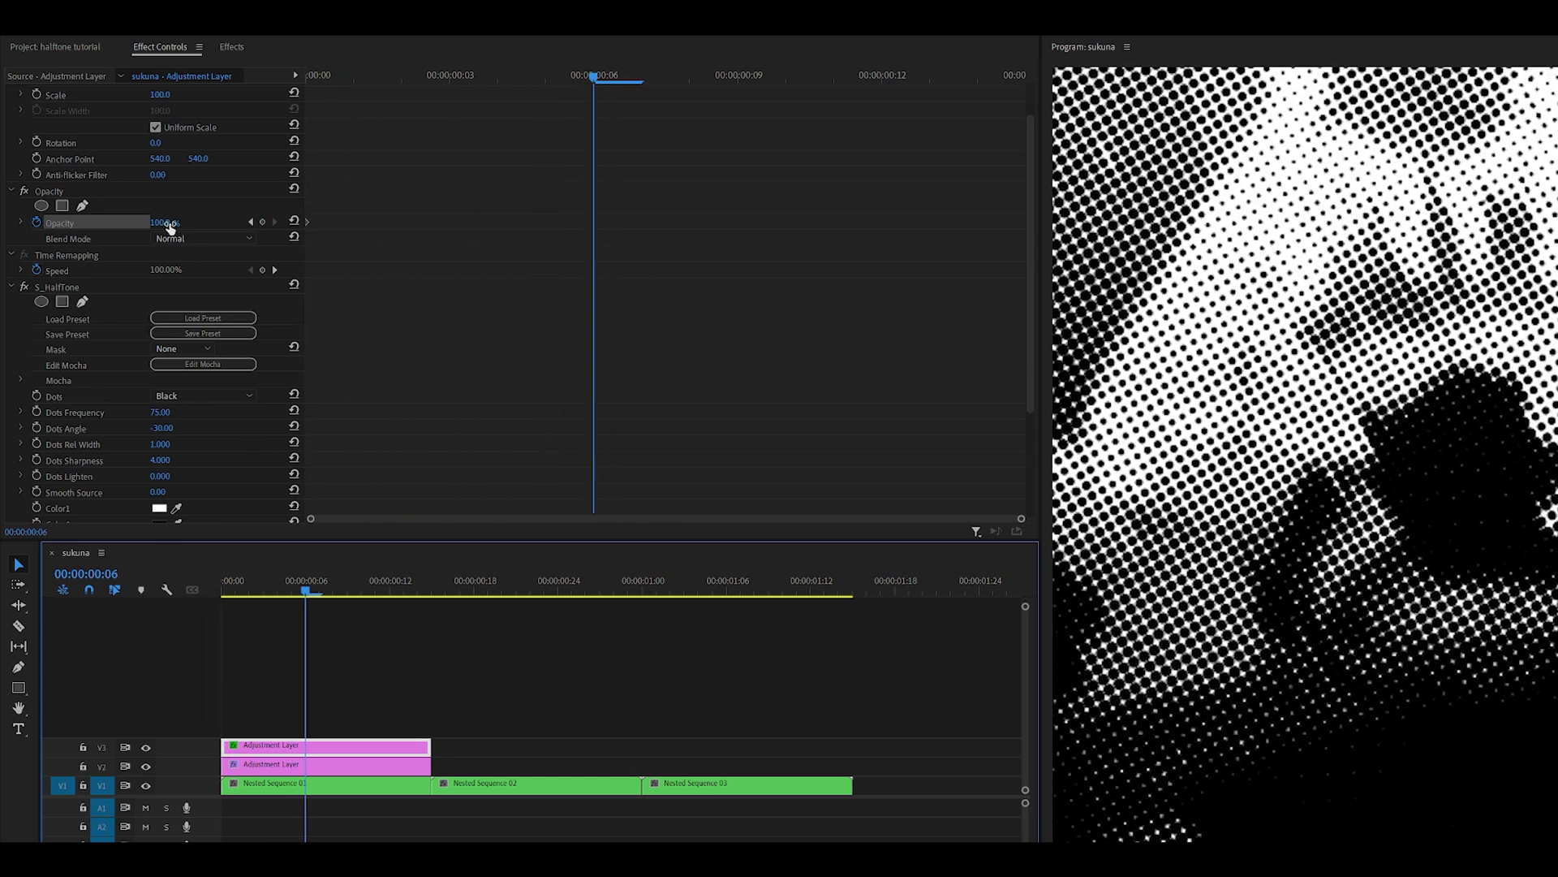
drag(170, 227, 11, 219)
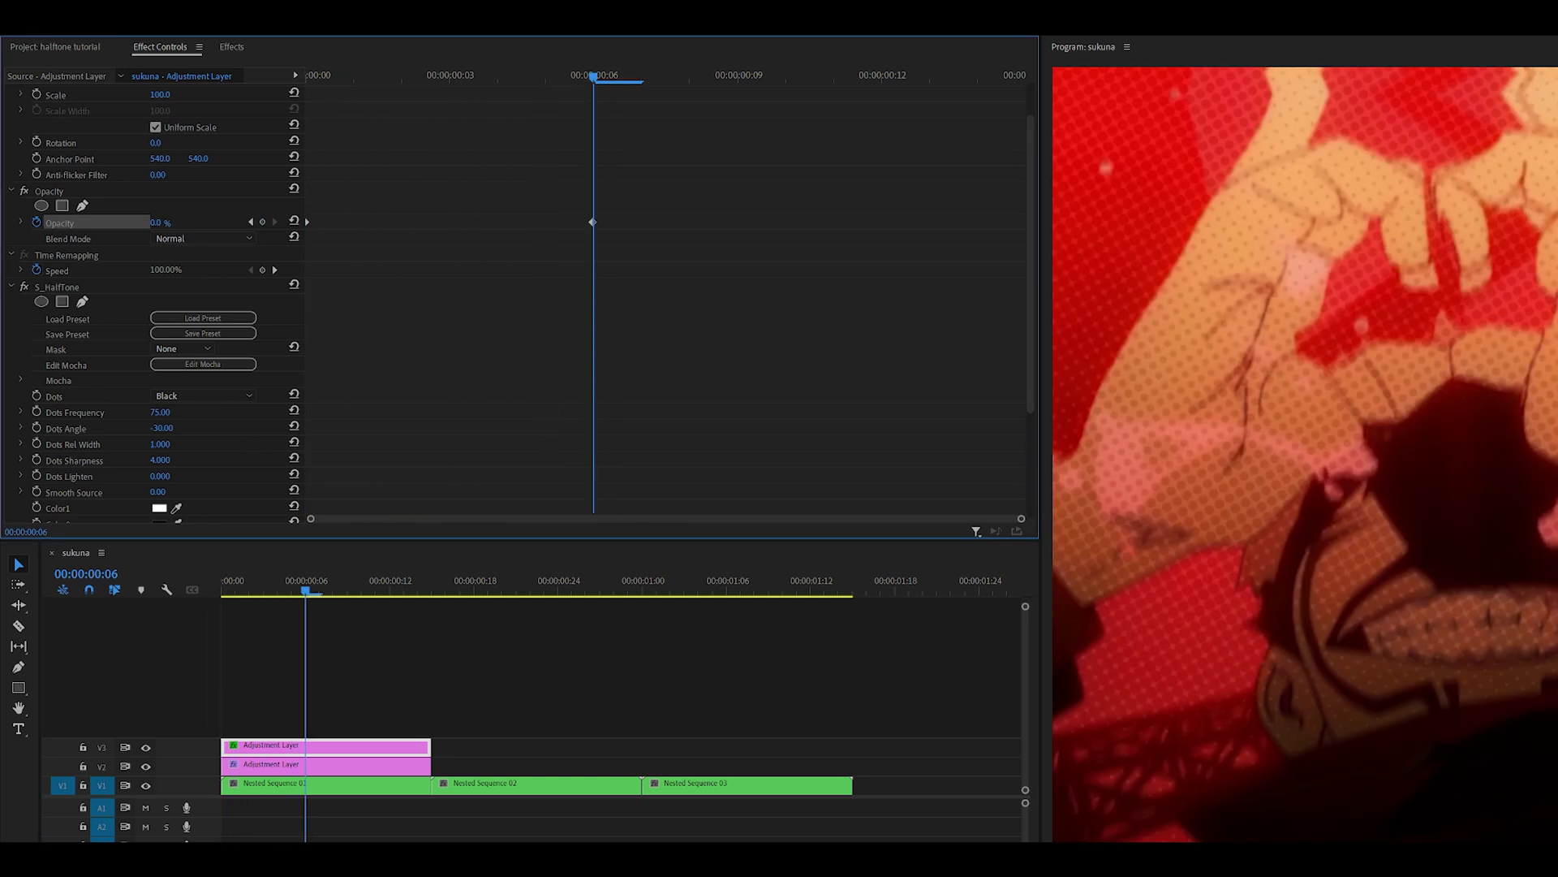
Change both Opacity keyframes to Bezier and shape the curve to drop steeply at first and ease out
click(21, 223)
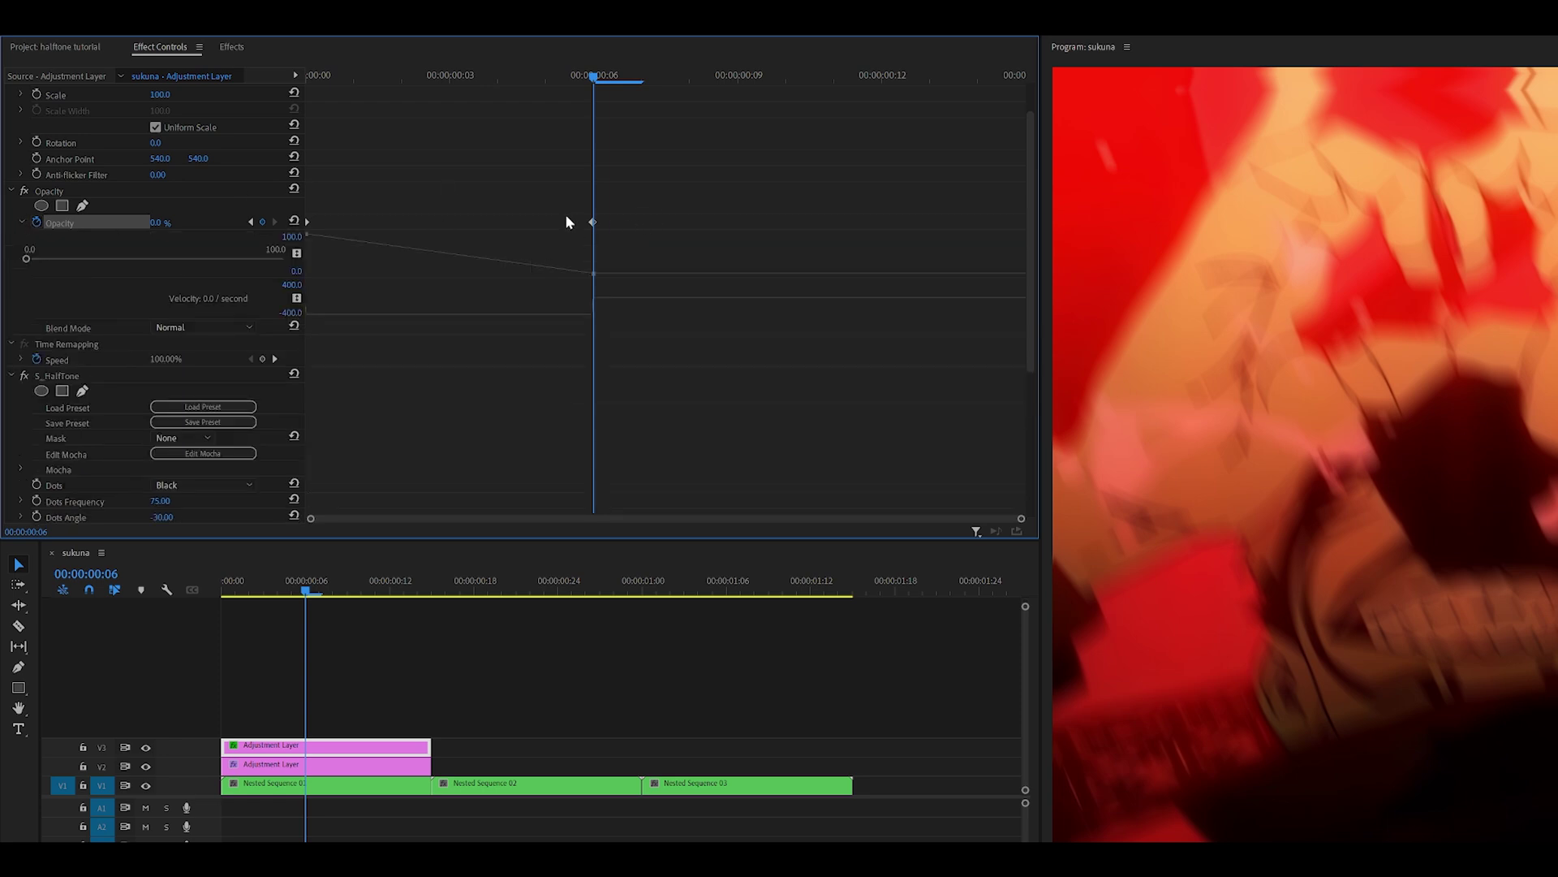
drag(630, 195, 308, 231)
right_click(309, 220)
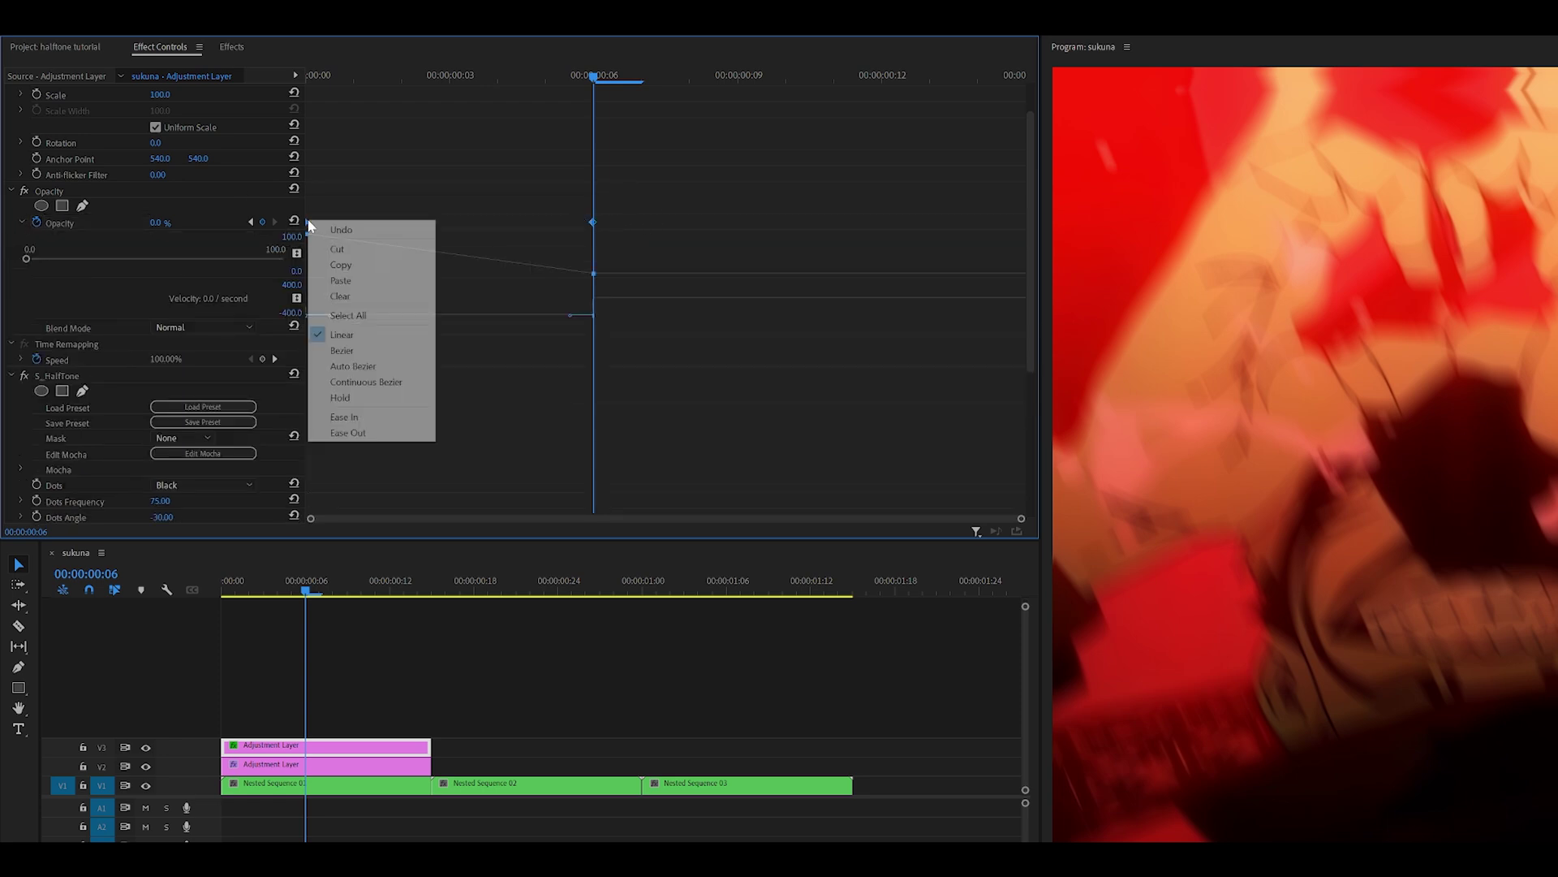
click(359, 354)
drag(362, 241, 314, 248)
drag(545, 271, 493, 272)
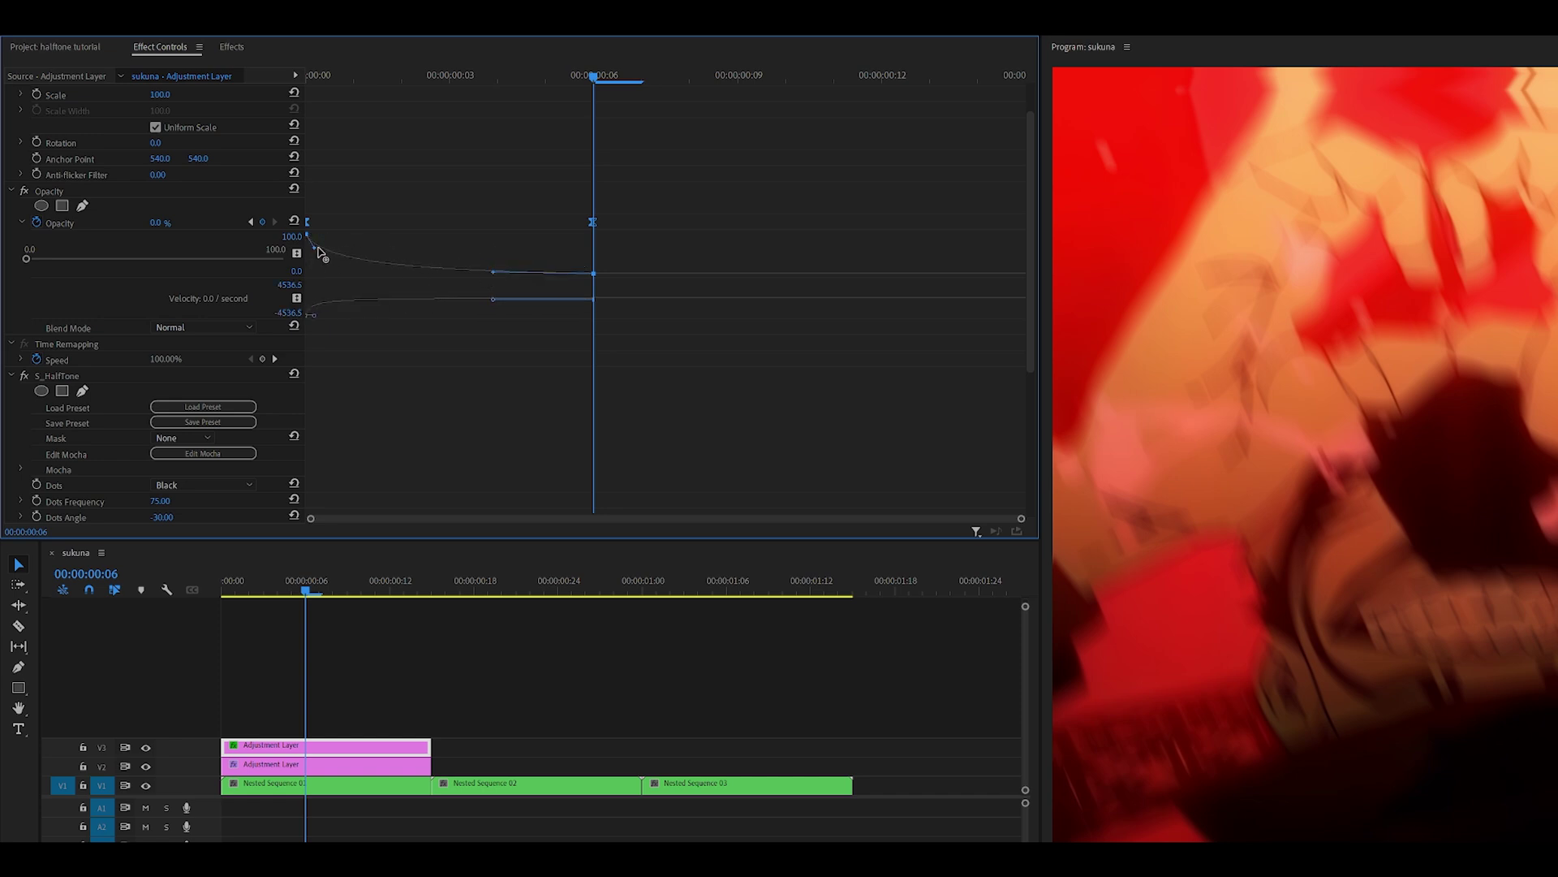
drag(315, 248, 322, 248)
Scrub through the first frames of the sequence to check the halftone fade-out
click(392, 180)
drag(299, 586, 206, 591)
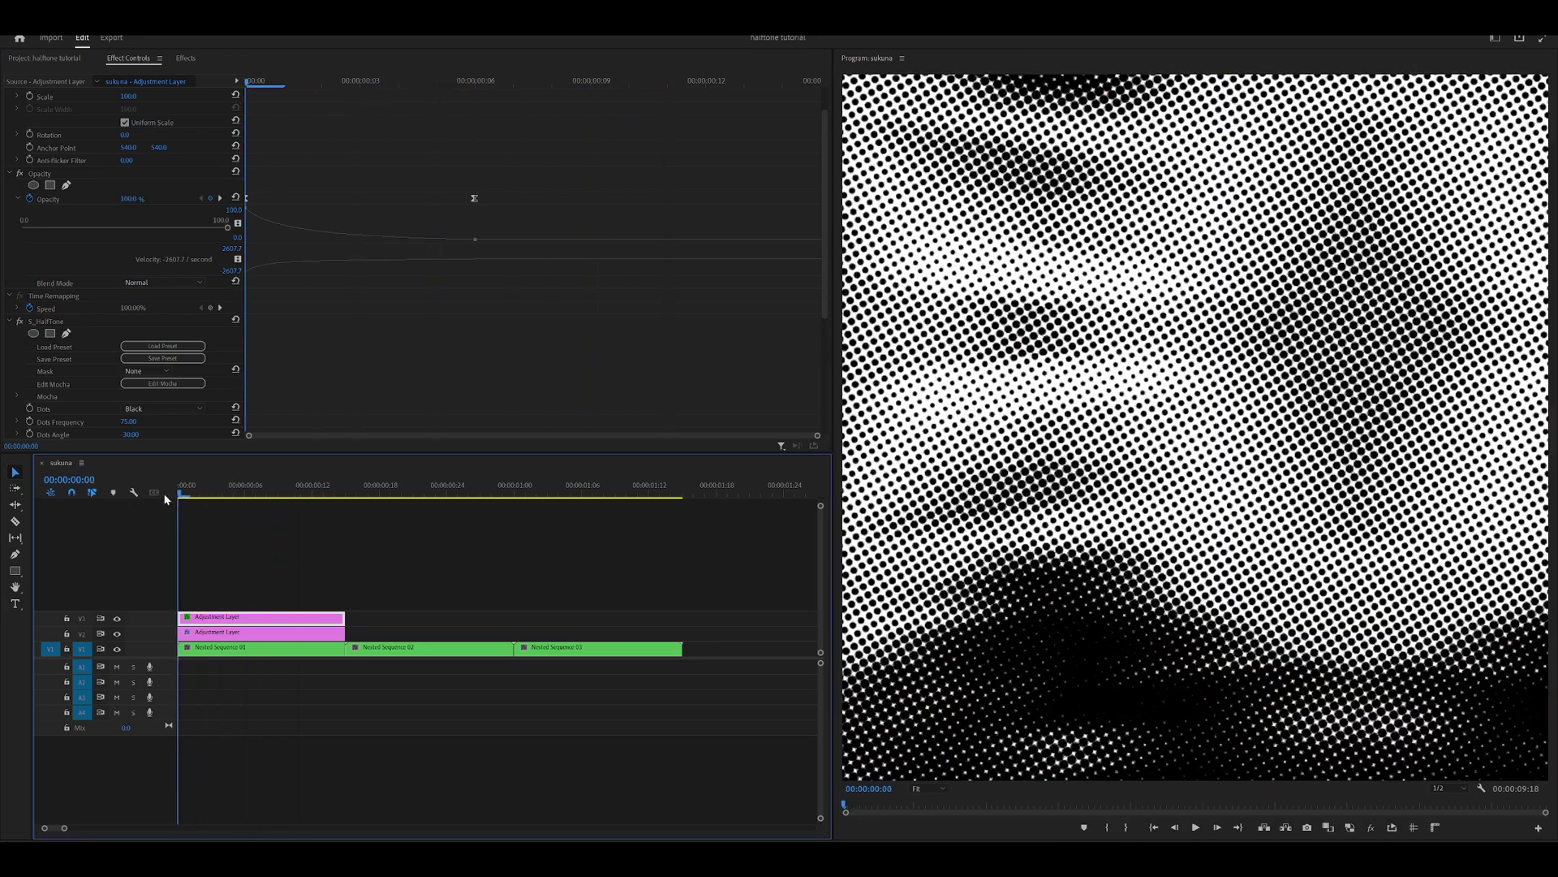
drag(178, 493, 216, 493)
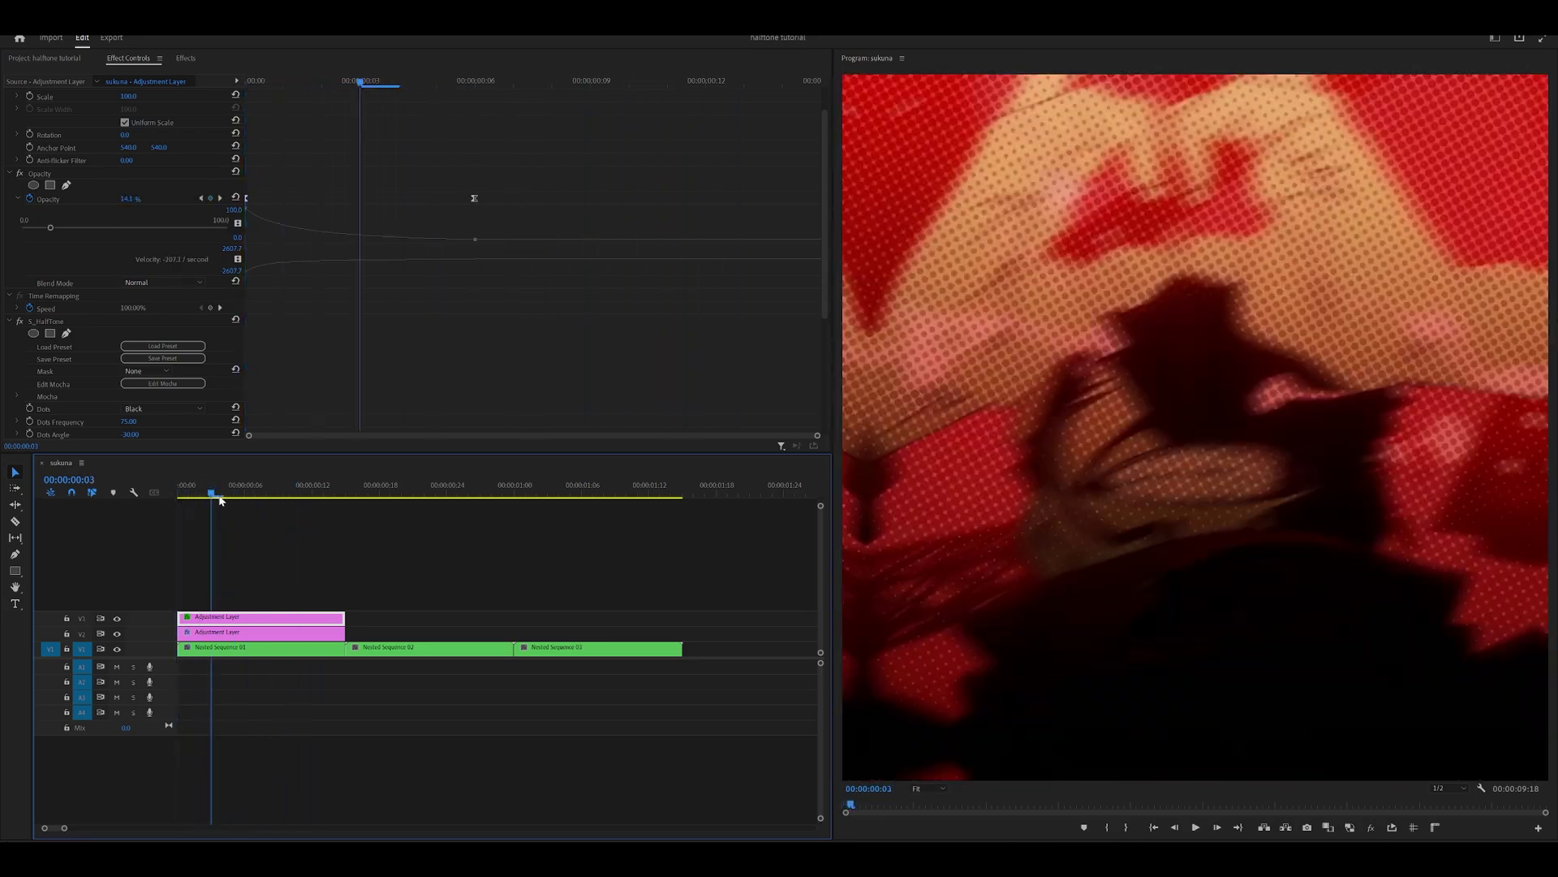
Apply the Enger TikTok Zoom Out (Fast) preset to the V2 adjustment layer with the playhead at the start
drag(250, 588, 208, 578)
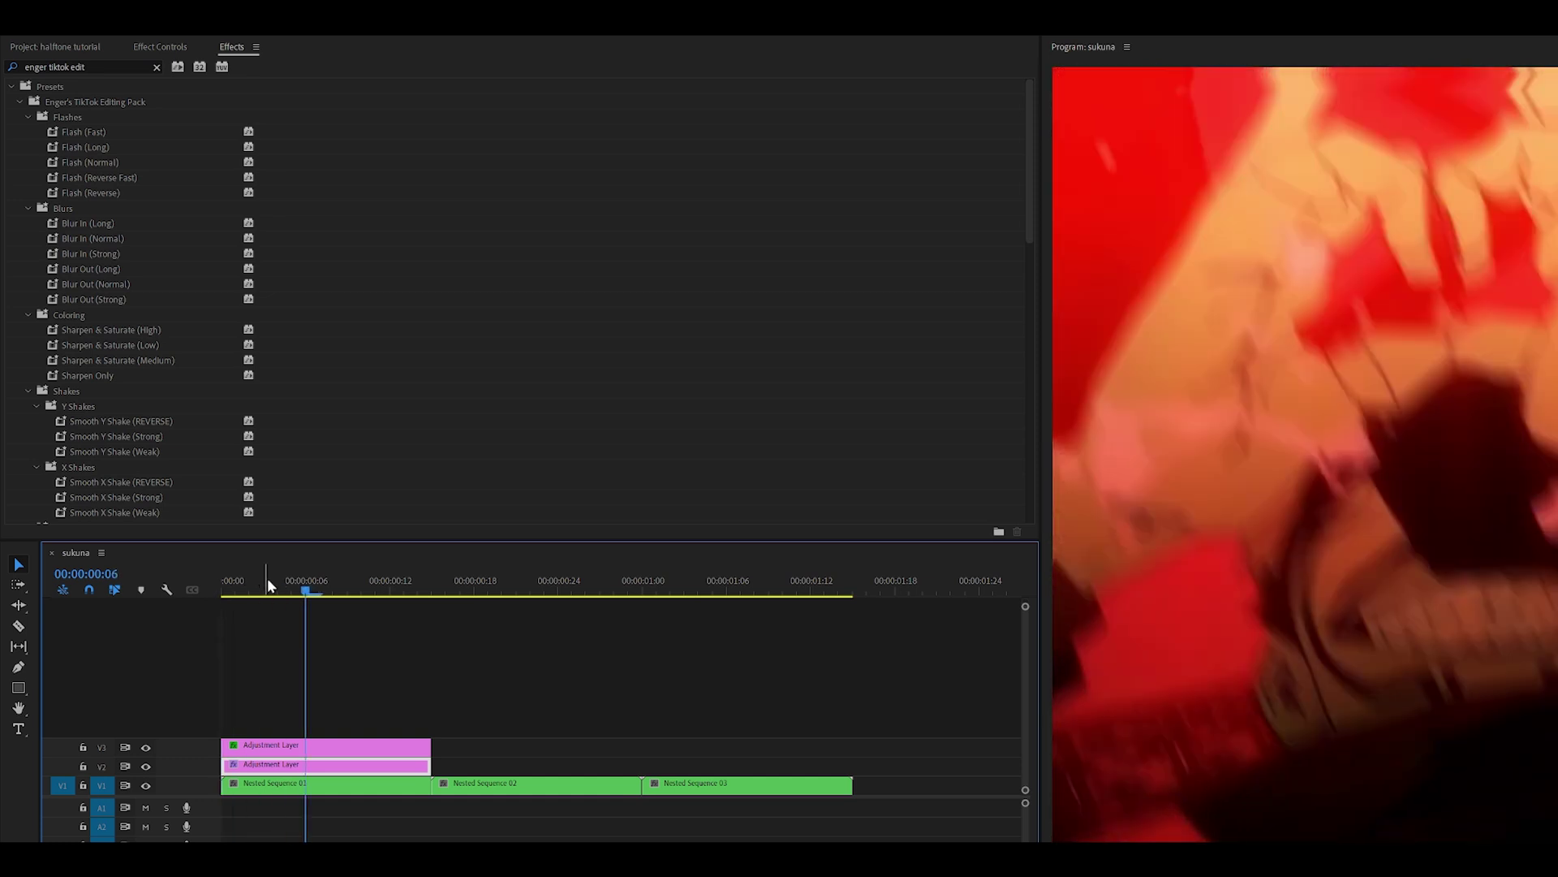
scroll(216, 417, down, 20)
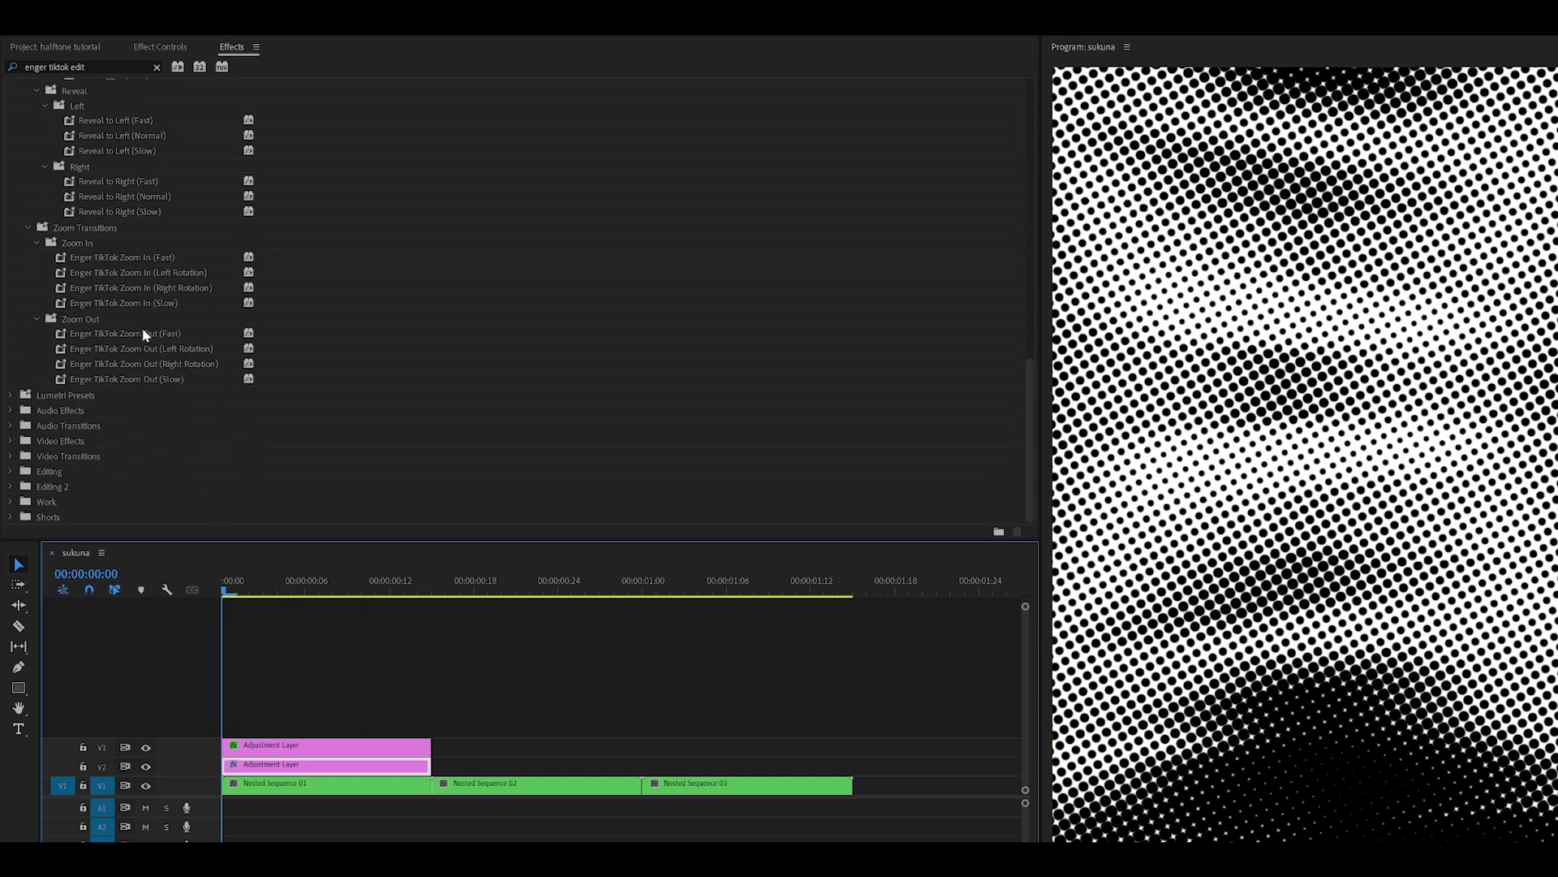
drag(101, 338, 241, 439)
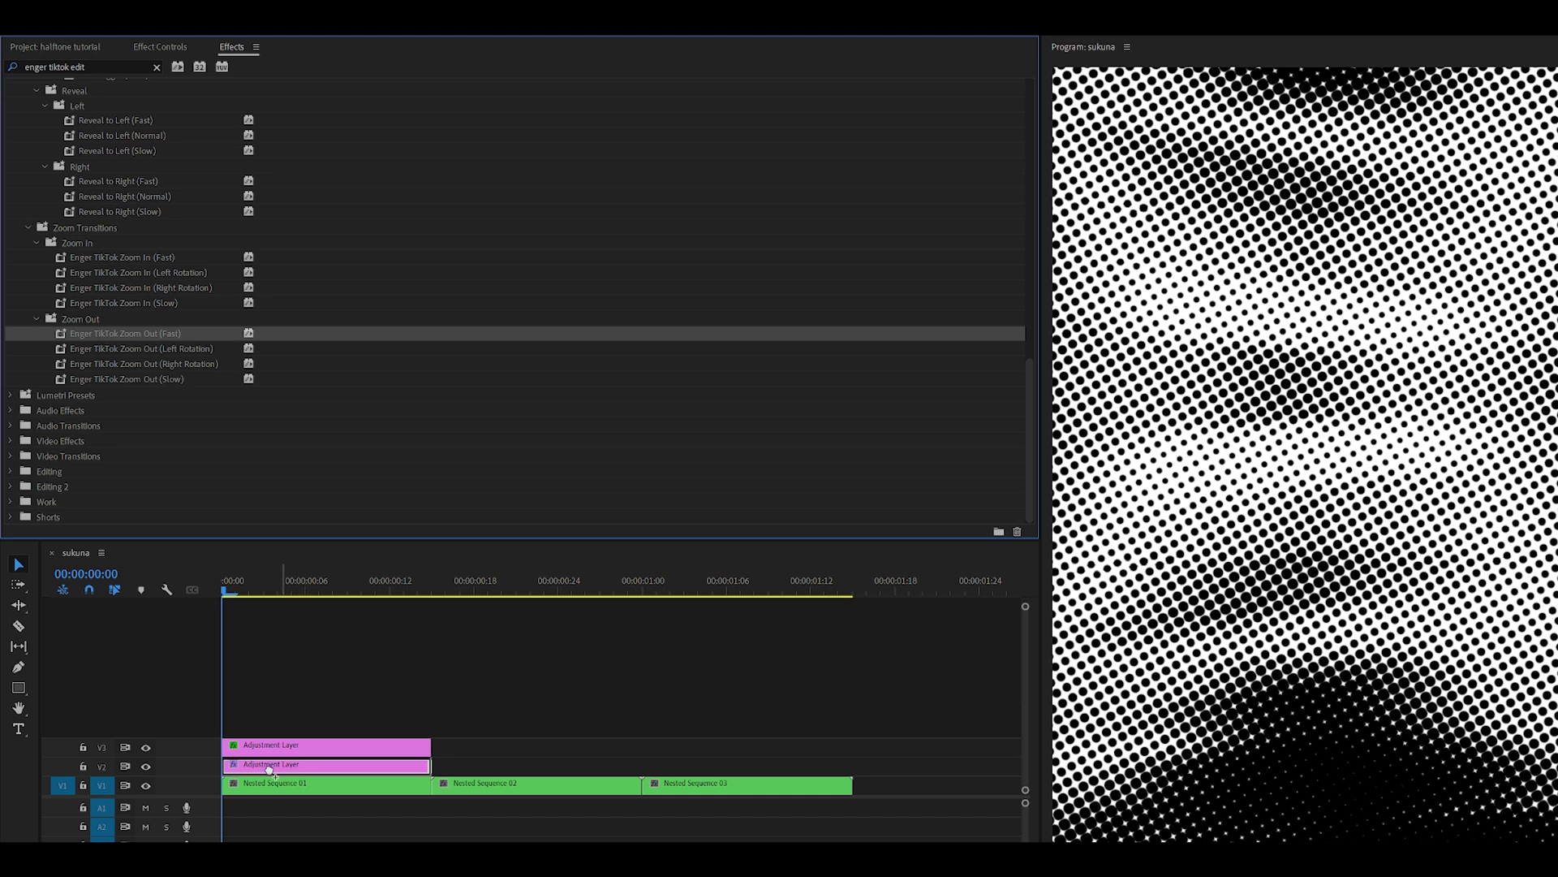
click(171, 52)
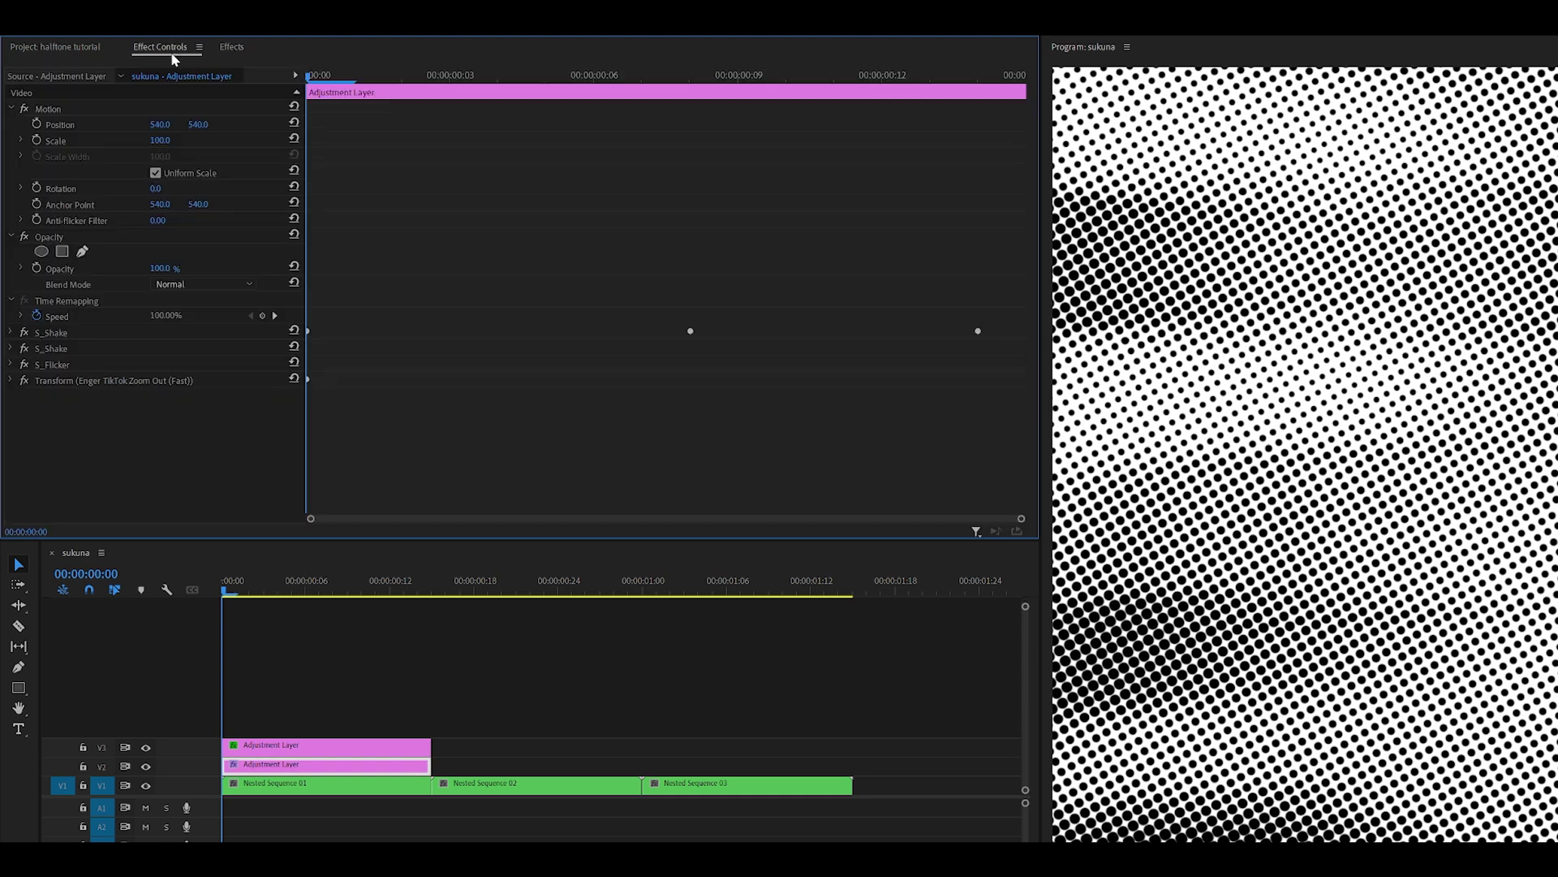
Extend the V2 adjustment layer, move the zoom-out's last Scale keyframe to 00:00:00:13, and trim the layer back to the first clip's end
drag(430, 767, 543, 767)
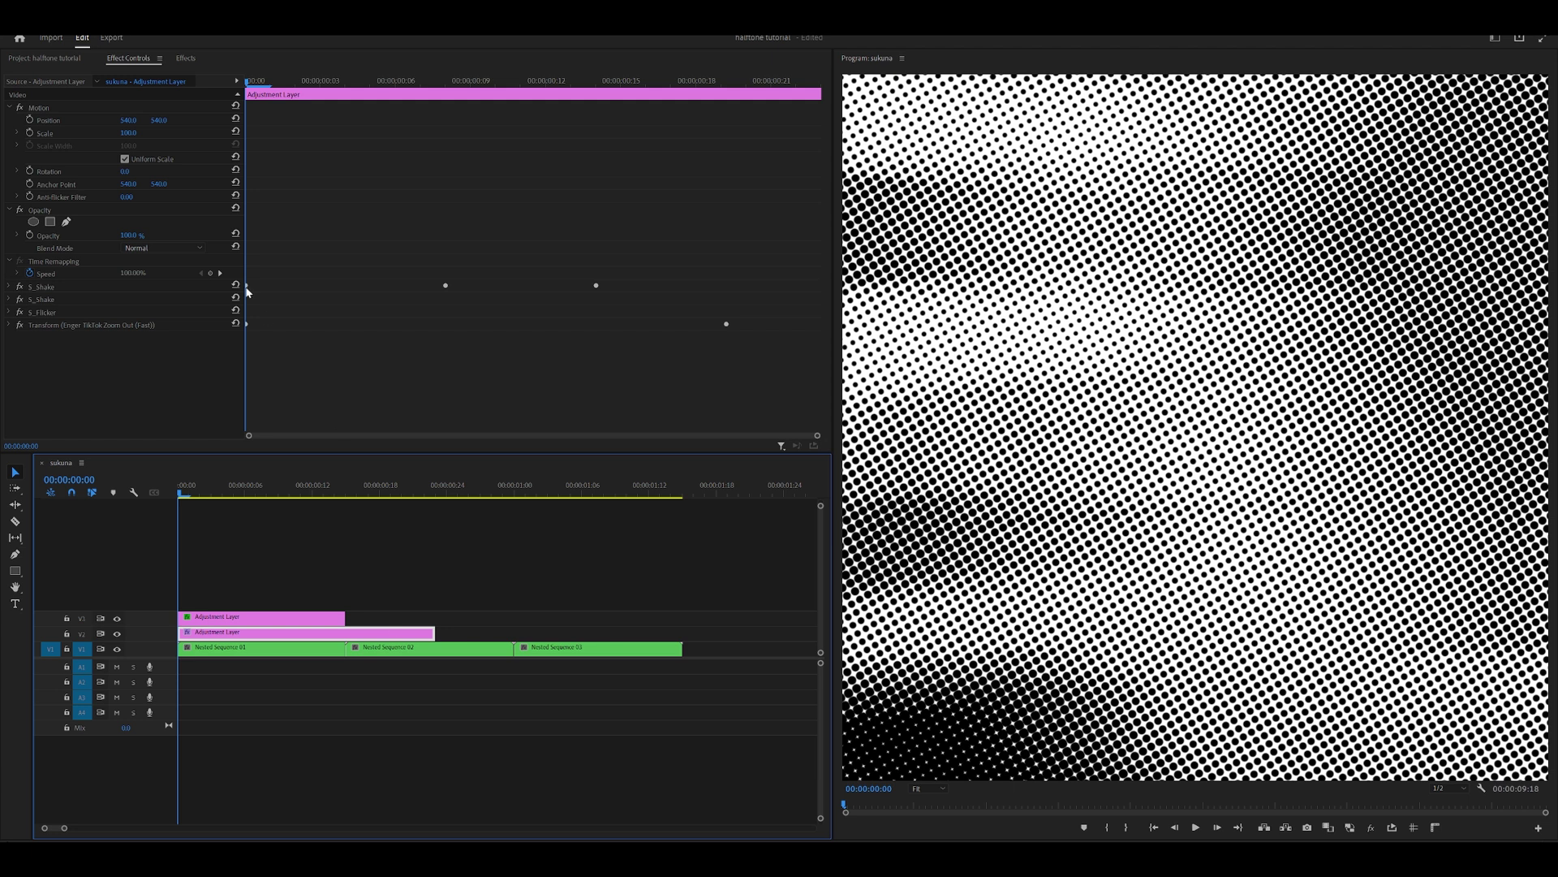
click(11, 325)
scroll(412, 277, down, 4)
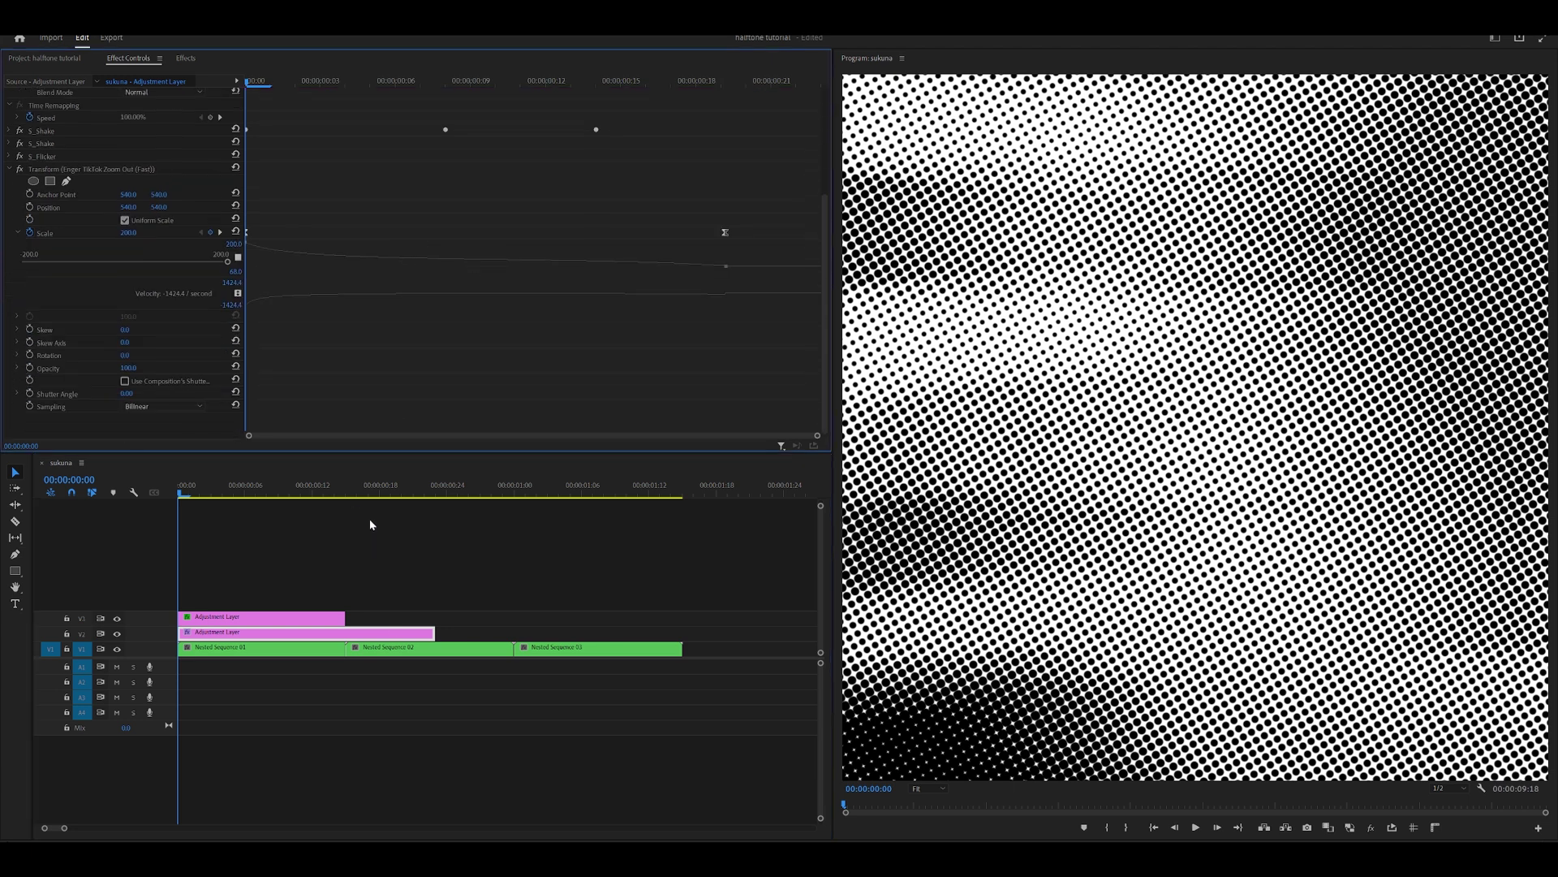
click(324, 492)
drag(718, 236, 571, 234)
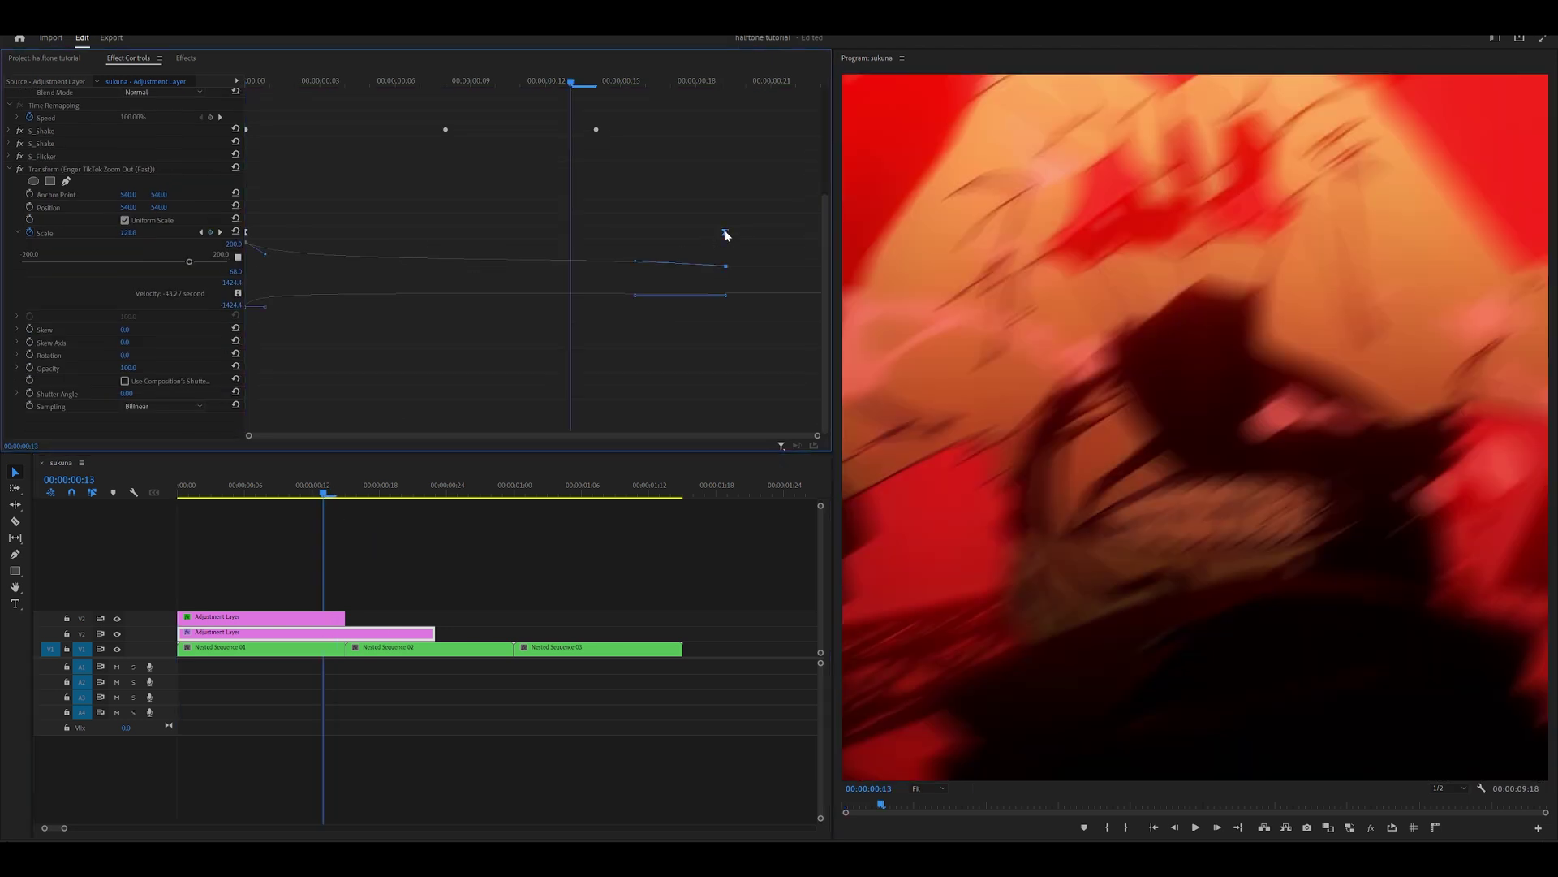
drag(431, 631, 339, 631)
Play the first clip from the start to check the zoom-out with the halftone fade
key(space)
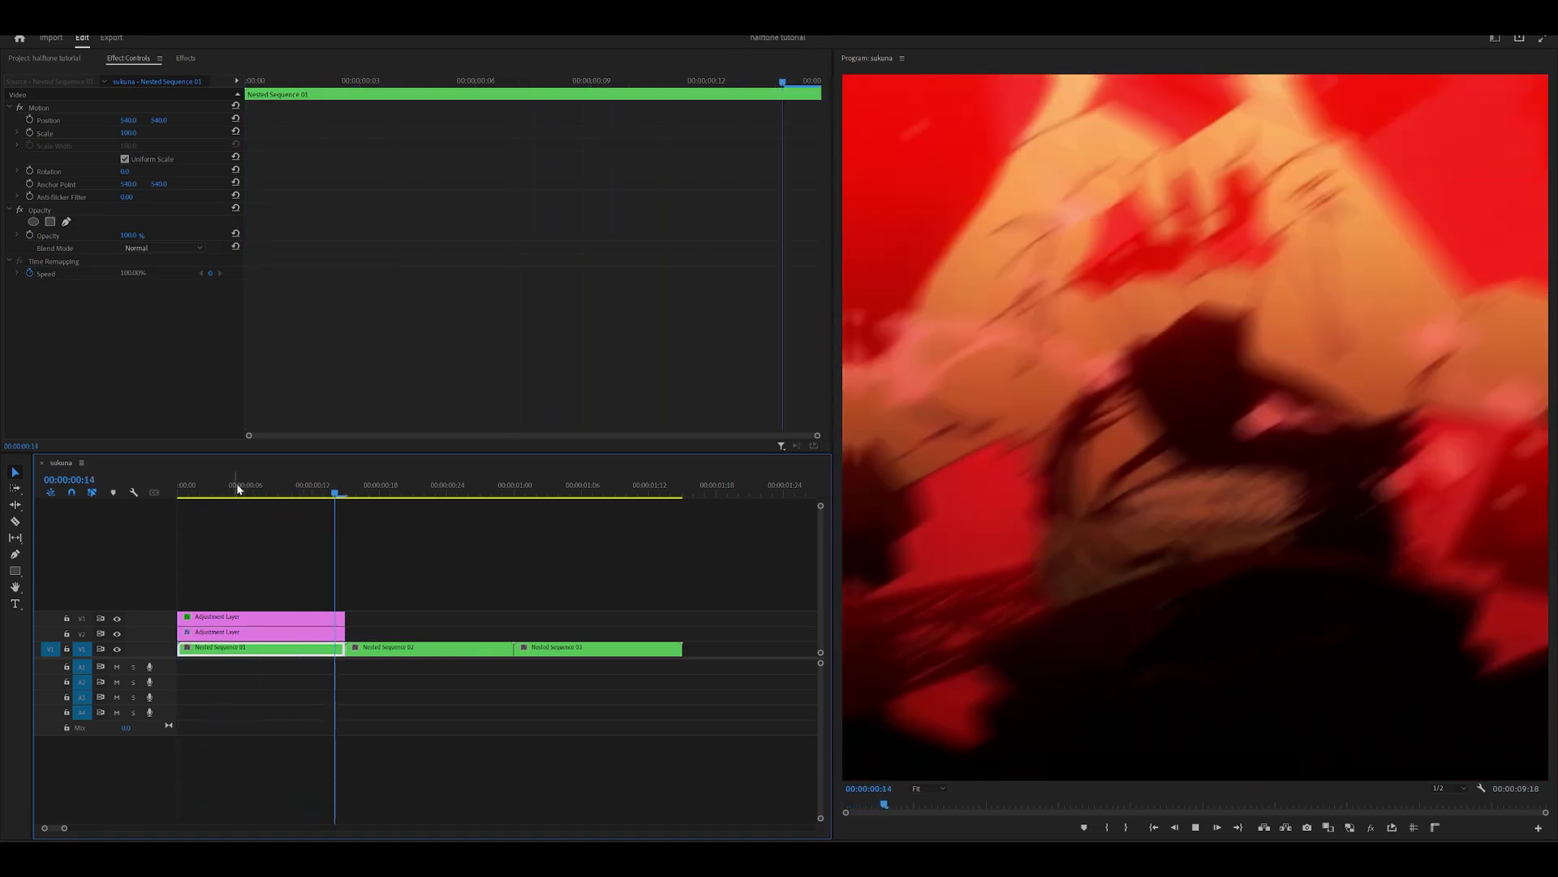
drag(236, 489, 158, 493)
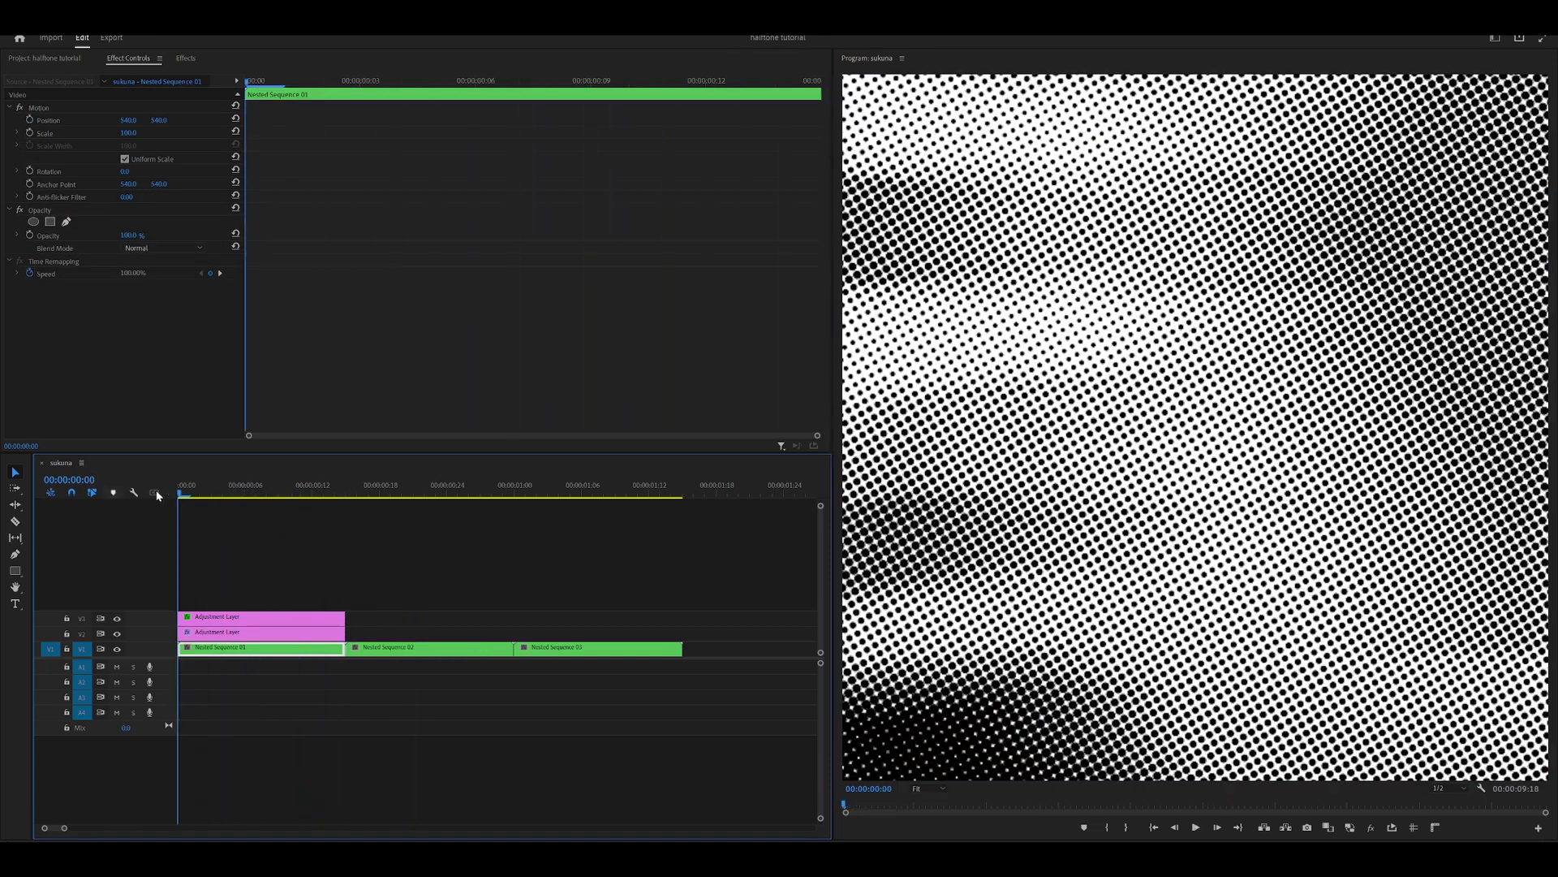
key(space)
key(space)
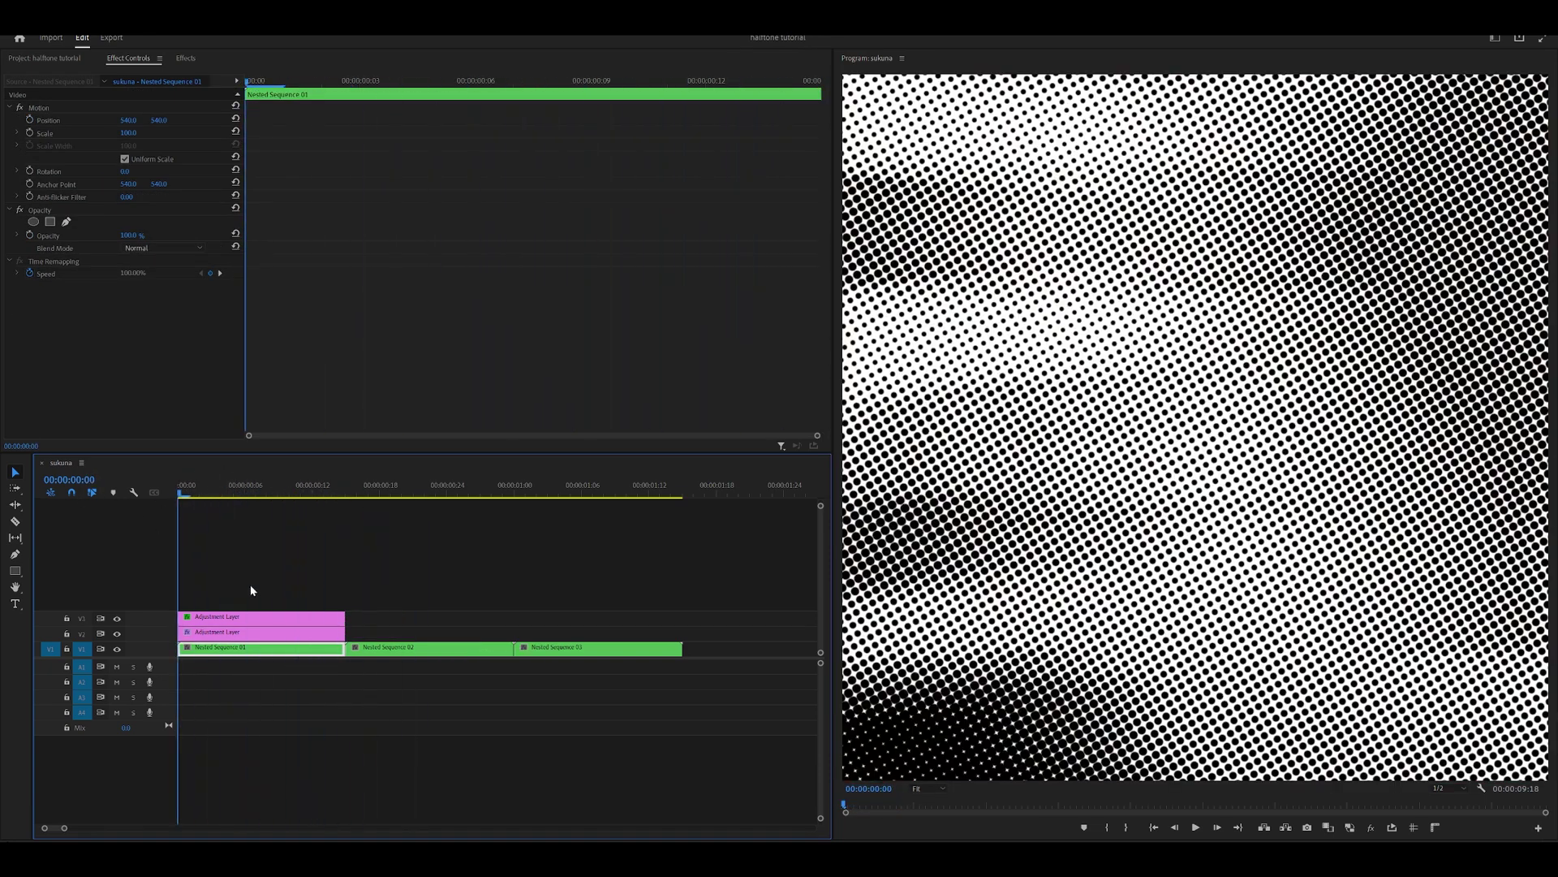
Duplicate both adjustment layers over Nested Sequence 02 and Nested Sequence 03, and play the sequence
drag(249, 492, 99, 518)
drag(327, 567, 552, 638)
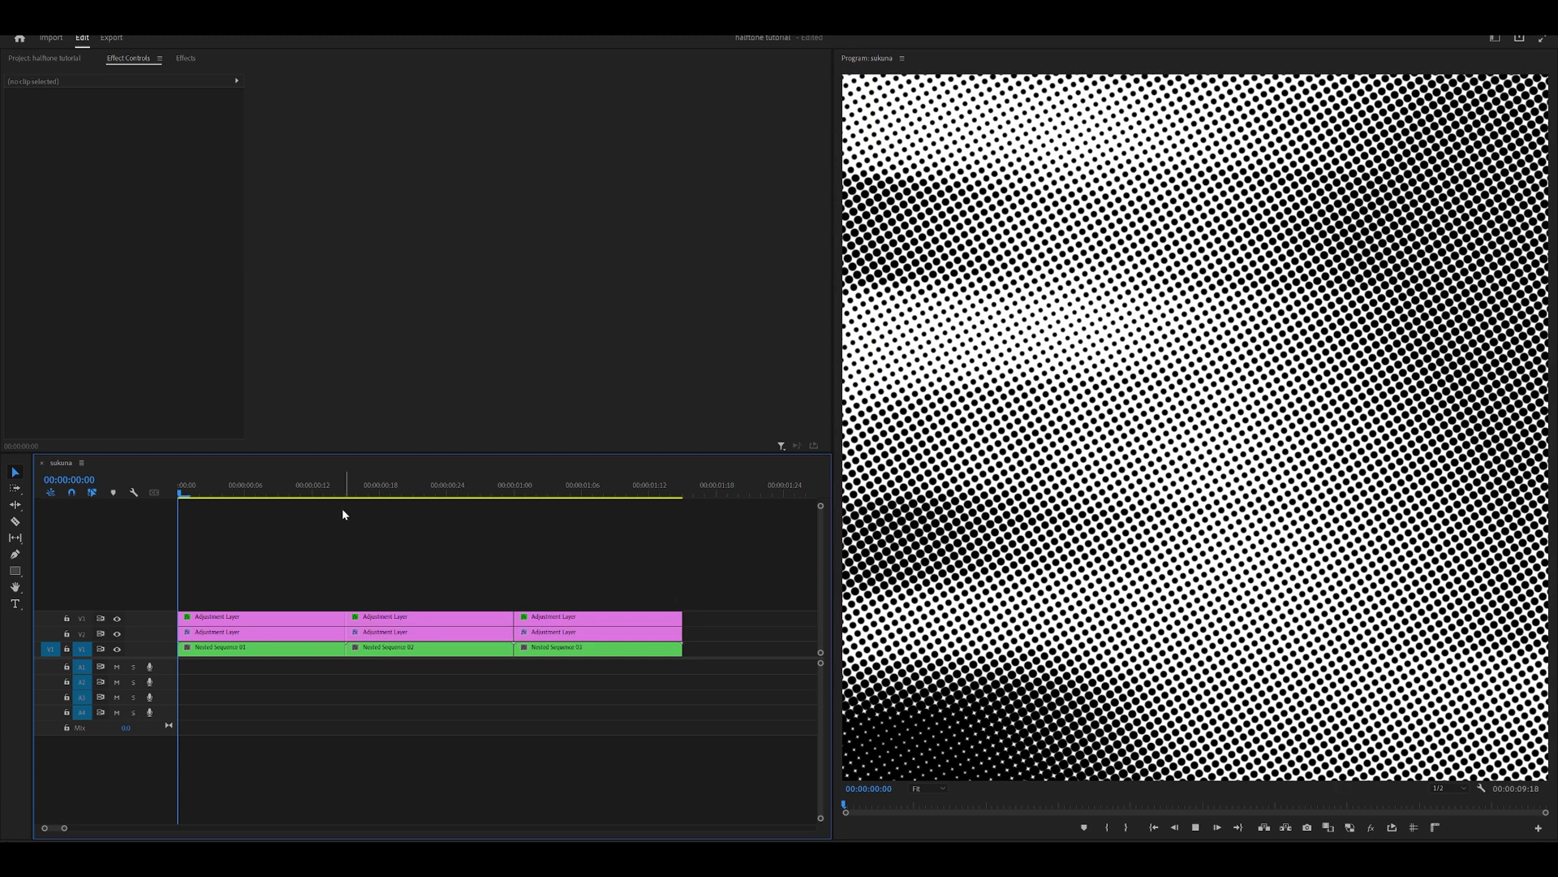
key(space)
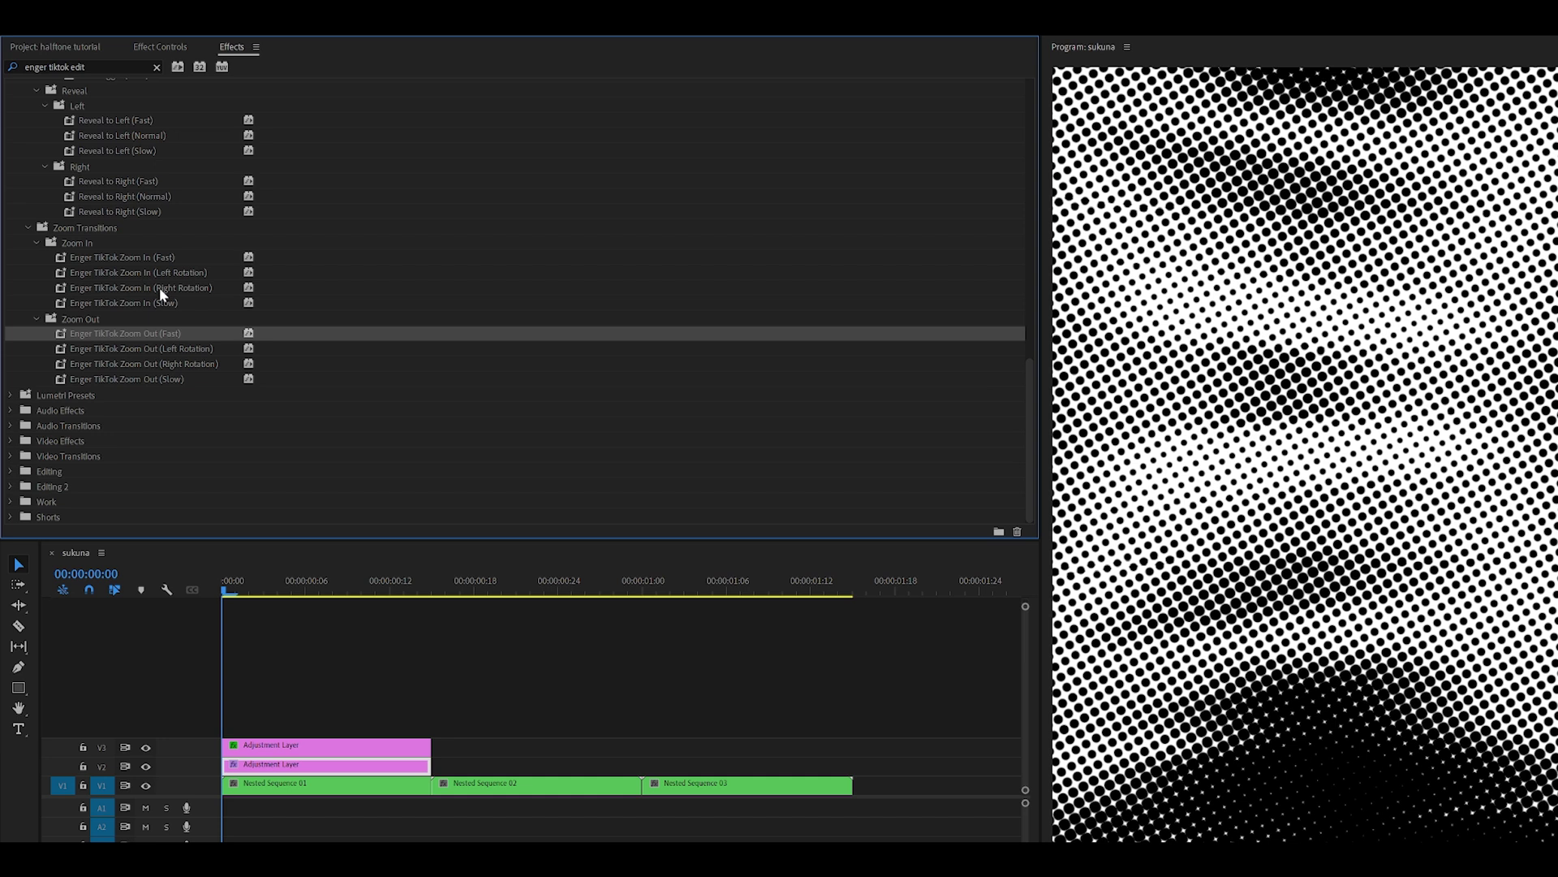
Apply the Enger TikTok Zoom In (Fast) preset to the V2 adjustment layer over the first clip
scroll(138, 296, up, 1)
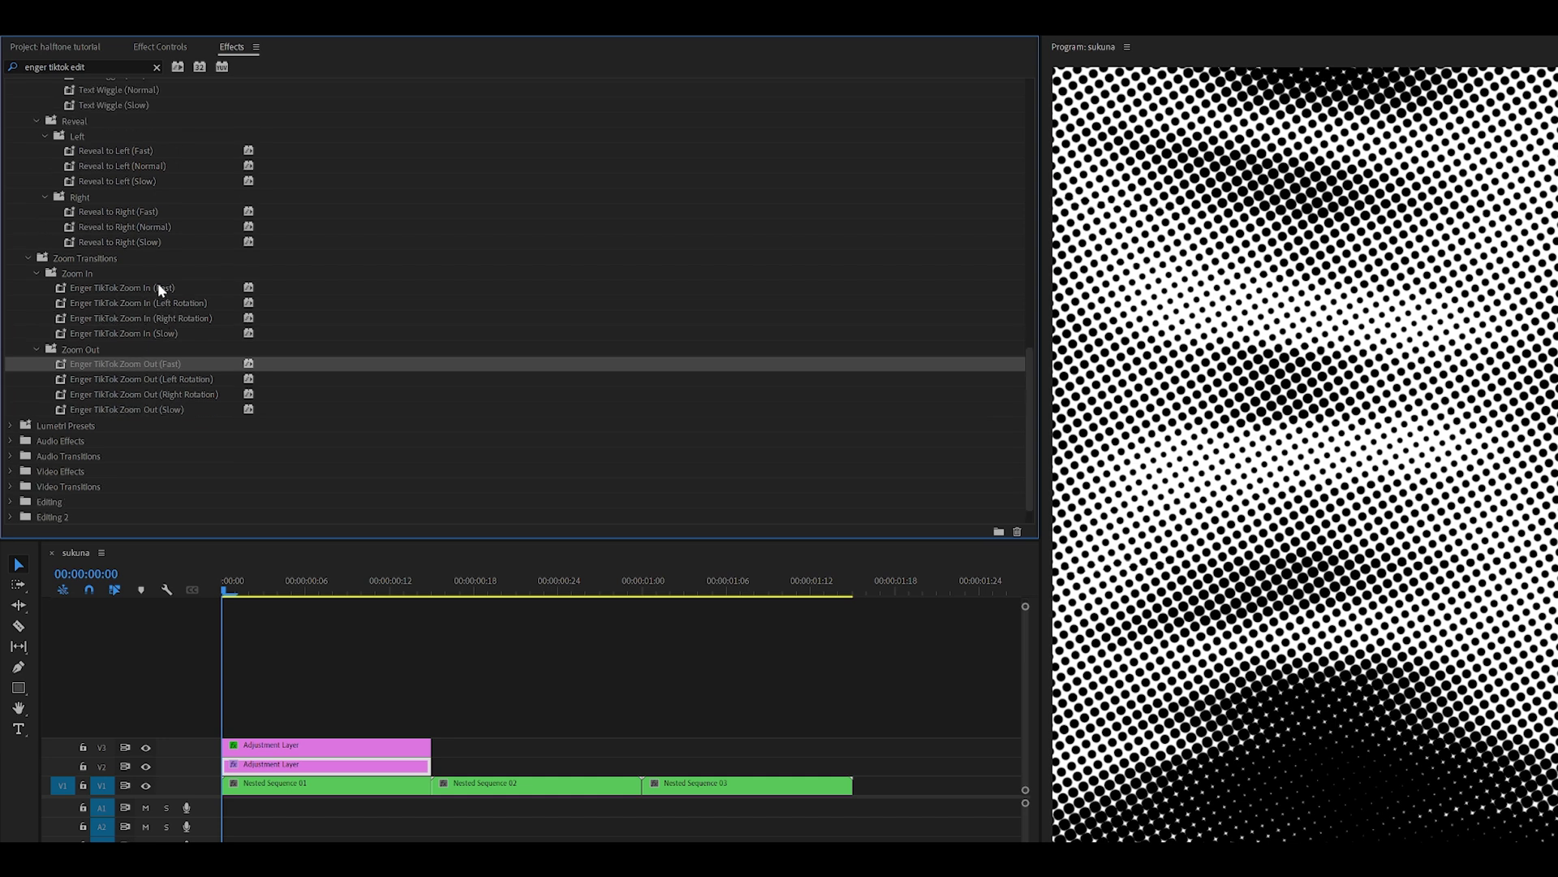
click(148, 288)
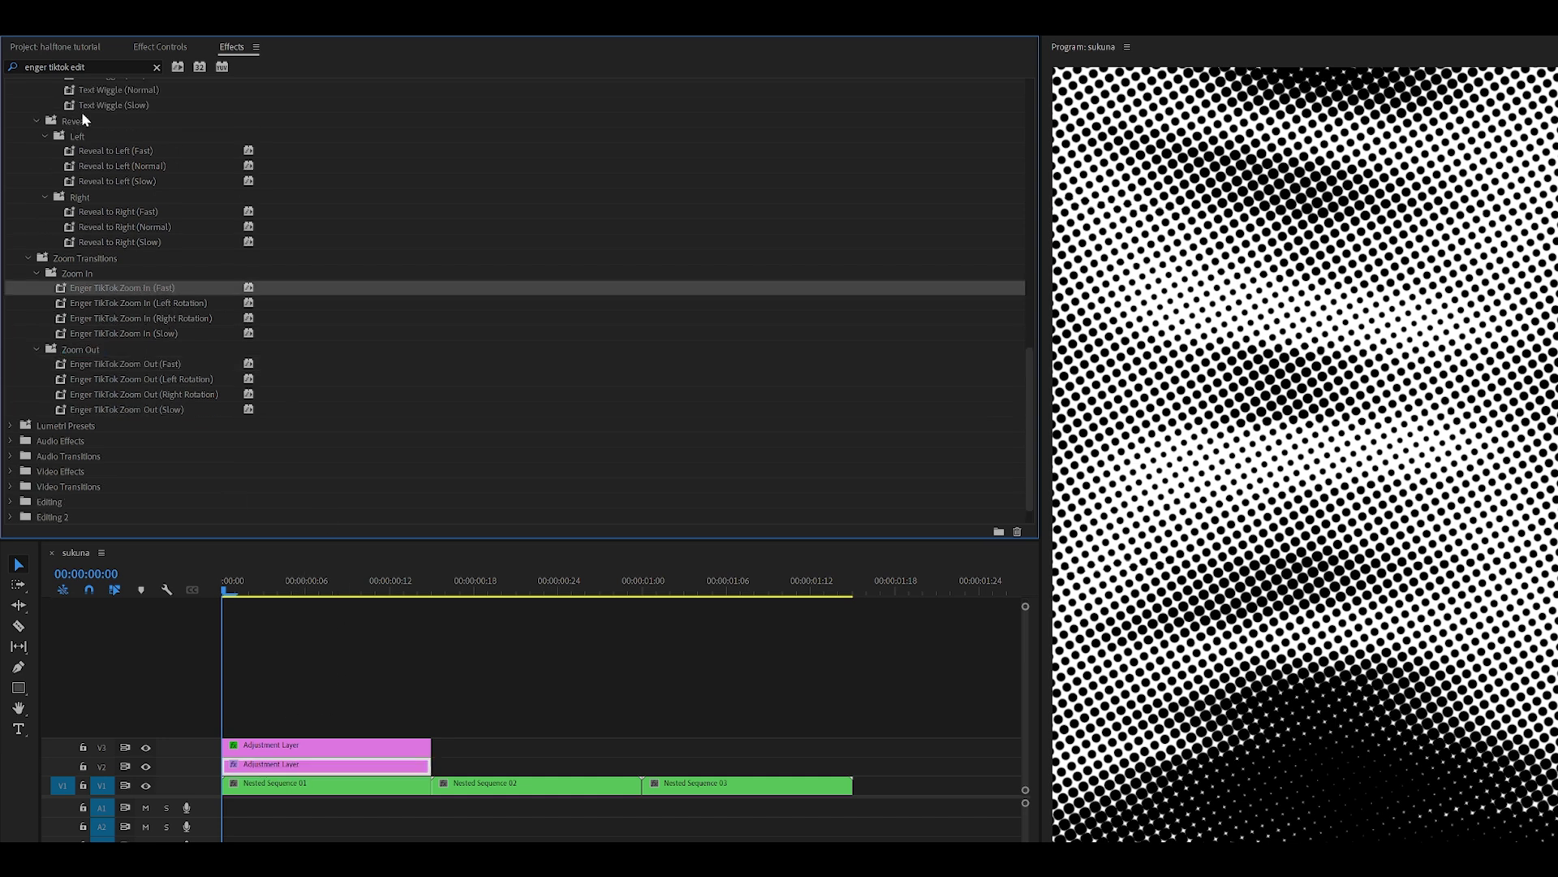
click(160, 49)
Extend the V2 adjustment layer, move the zoom-in's last Scale keyframe to 00:00:00:14, and trim the layer back to the first clip's end
drag(429, 768, 544, 766)
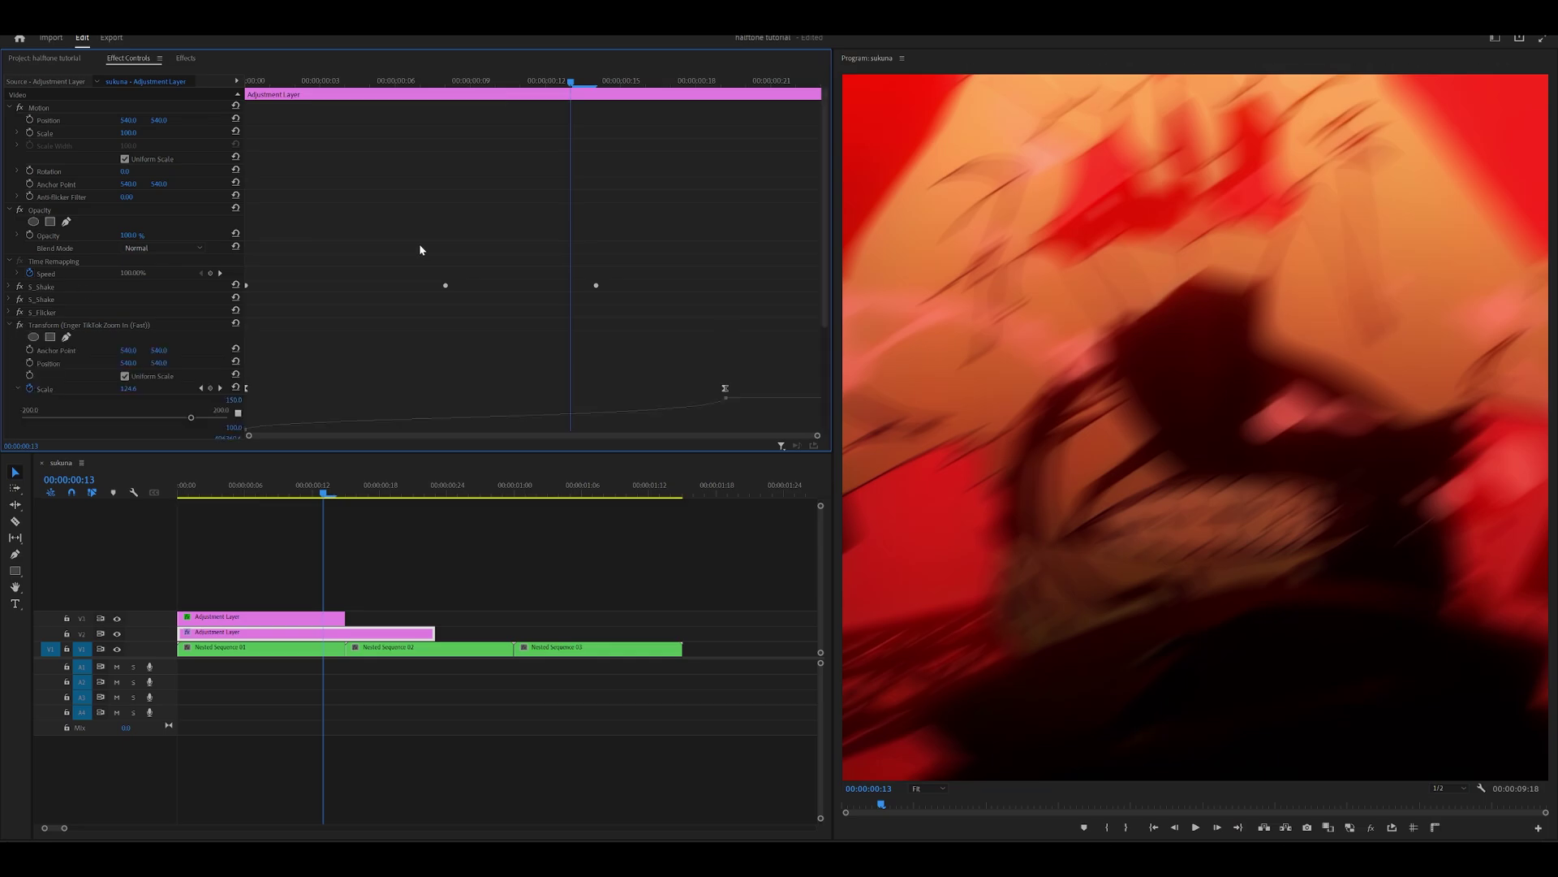
scroll(420, 249, down, 3)
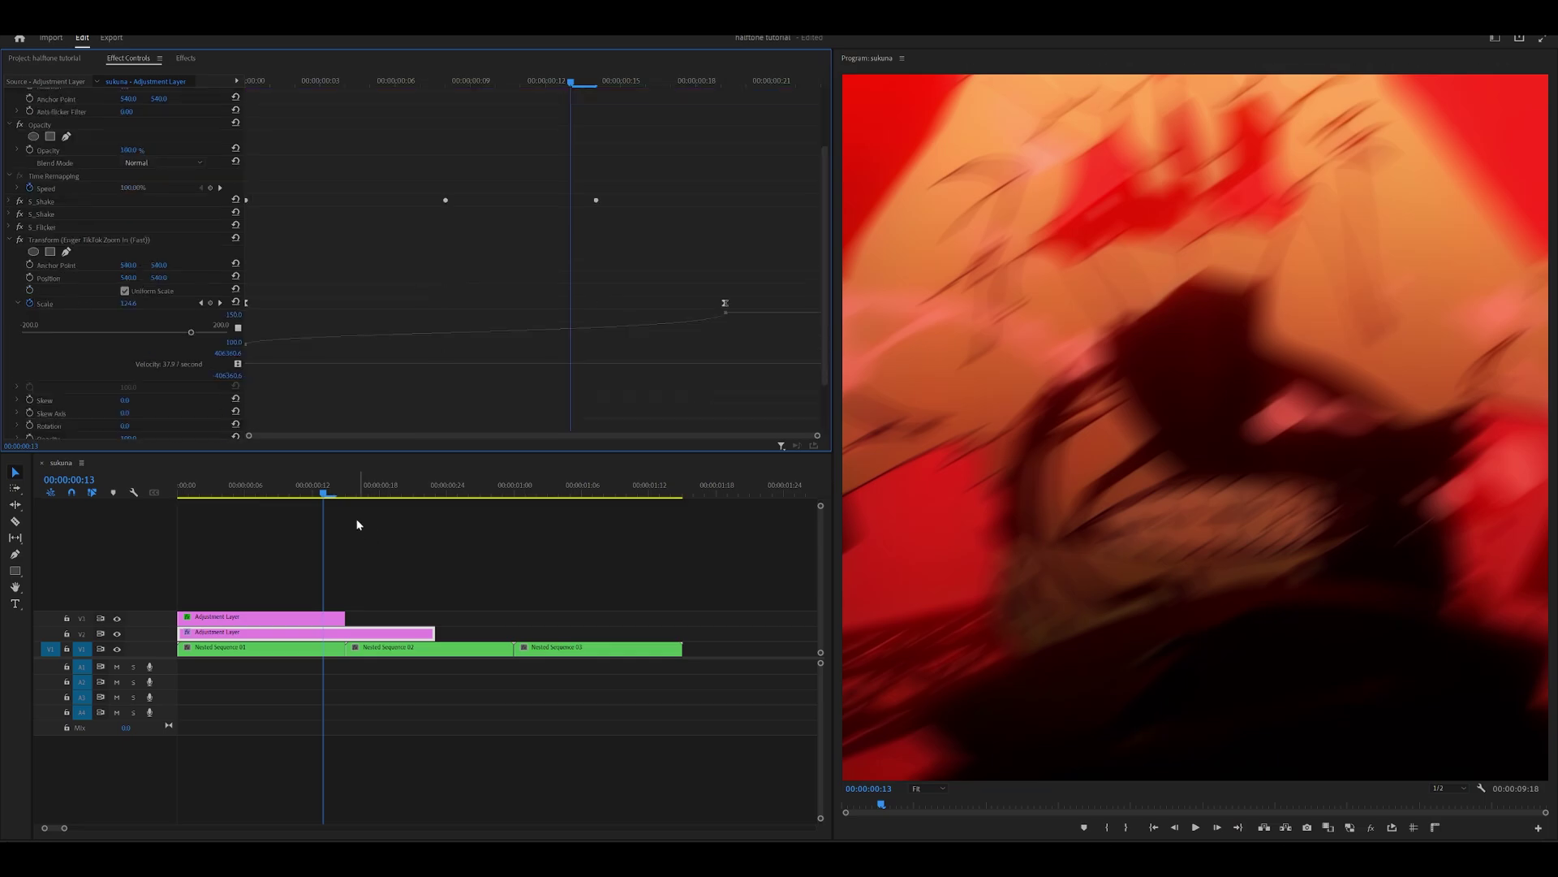
click(338, 485)
drag(725, 305, 595, 303)
drag(434, 631, 345, 632)
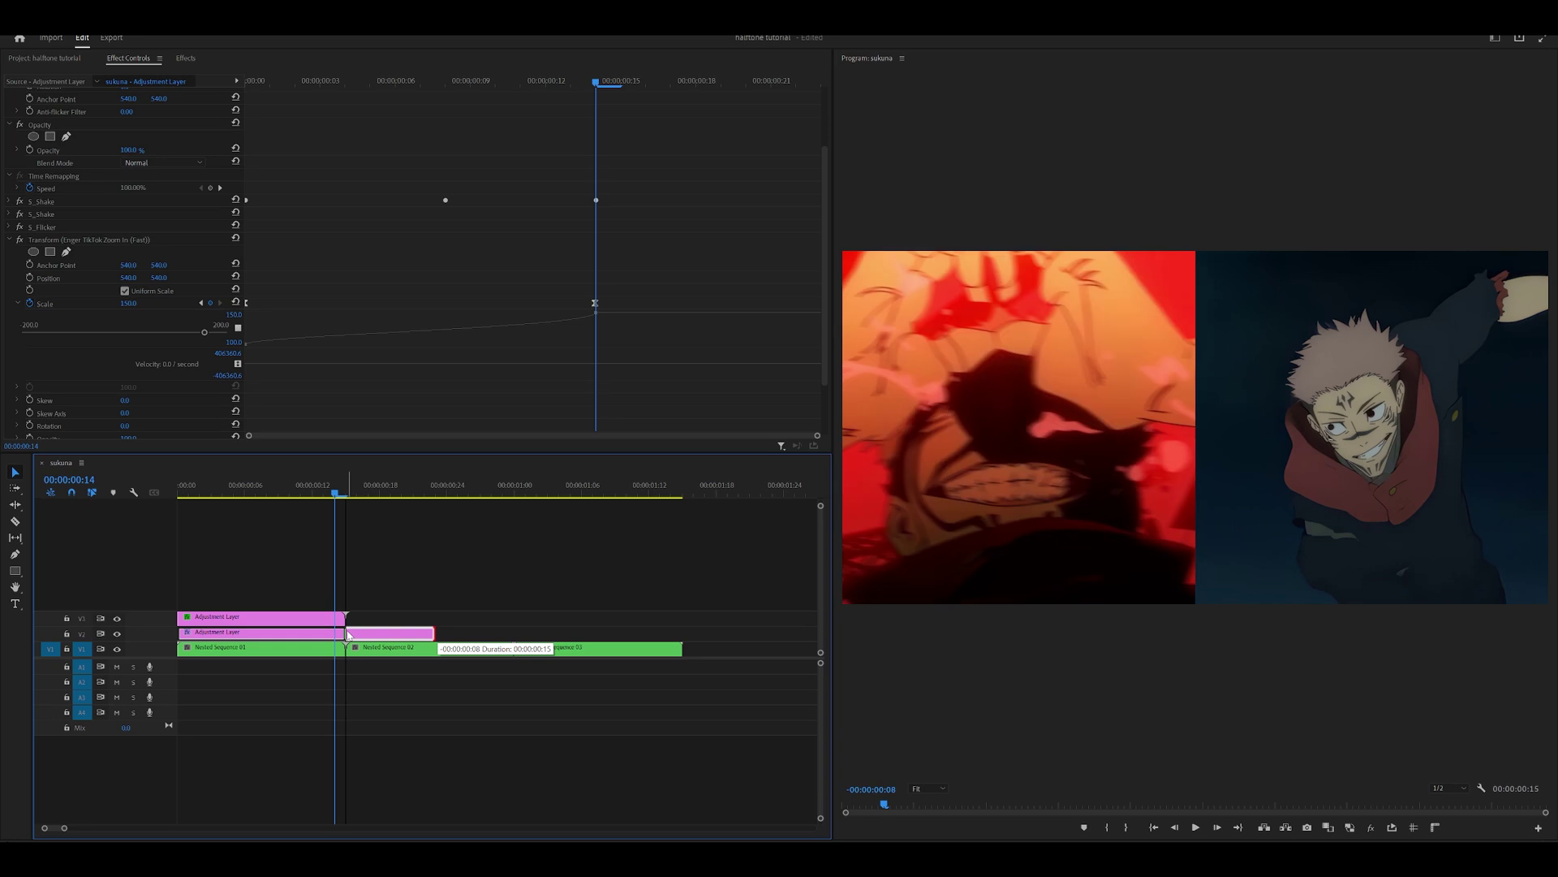
Play the first clip from the start to check the zoom-in with the halftone fade
drag(296, 488, 177, 491)
key(space)
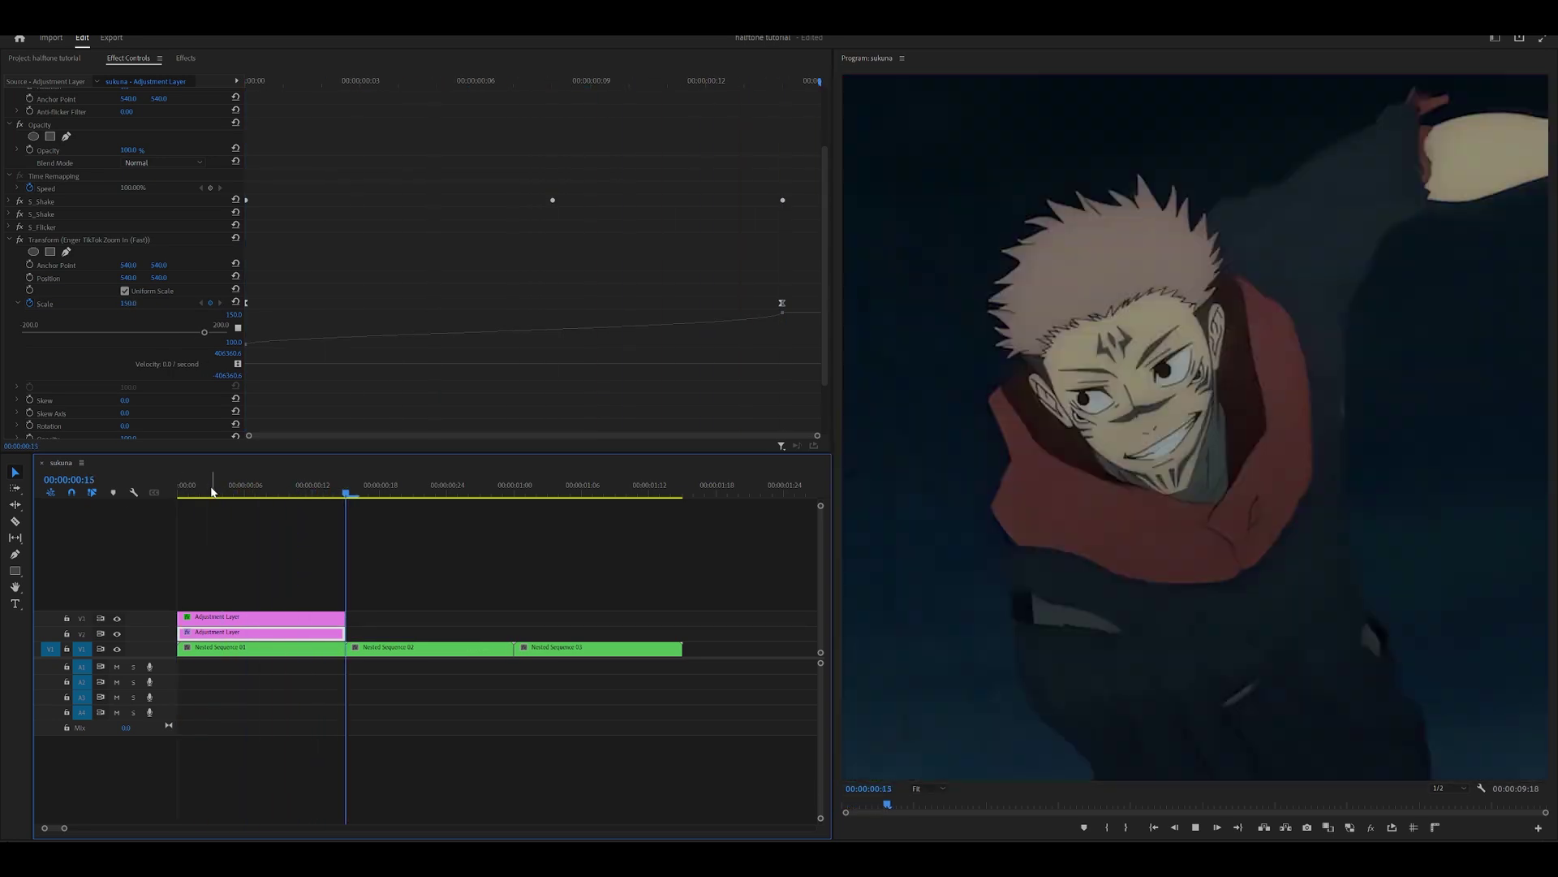
click(226, 488)
Copy the zoom-in and halftone adjustment layers over the second and third nested sequences
drag(289, 567, 394, 631)
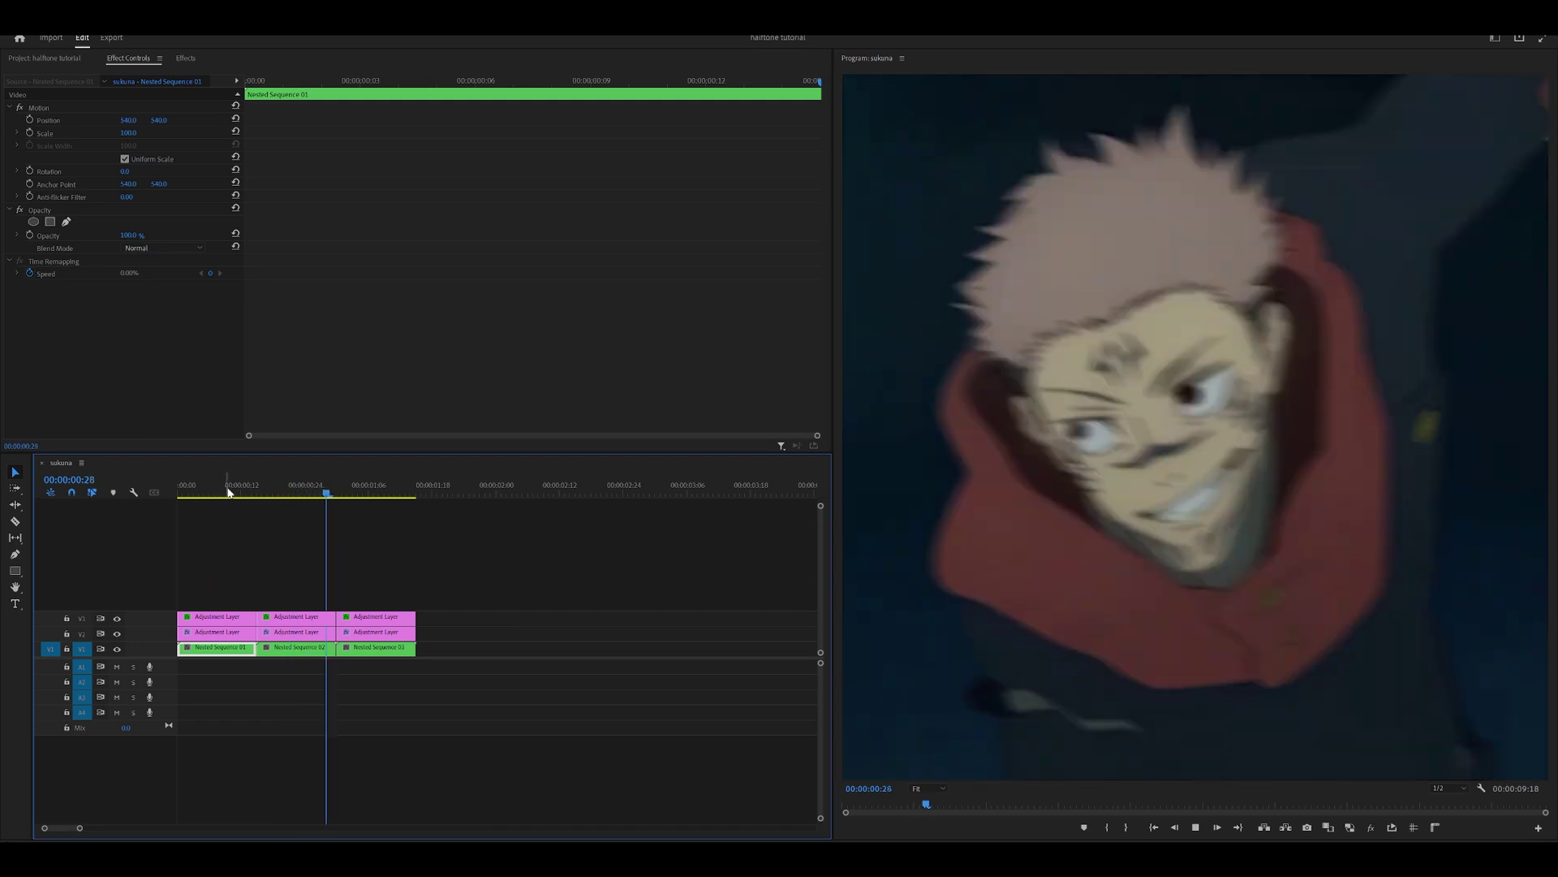
drag(261, 490, 237, 490)
Place a second set of the three nested clips with their adjustment layers after the first set, starting at 00:00:02:00
scroll(443, 587, down, 3)
drag(642, 649, 360, 659)
click(345, 490)
click(315, 522)
Play the second set of clips from its start to review the zoom and halftone effect
scroll(315, 521, up, 1)
scroll(316, 522, up, 1)
key(space)
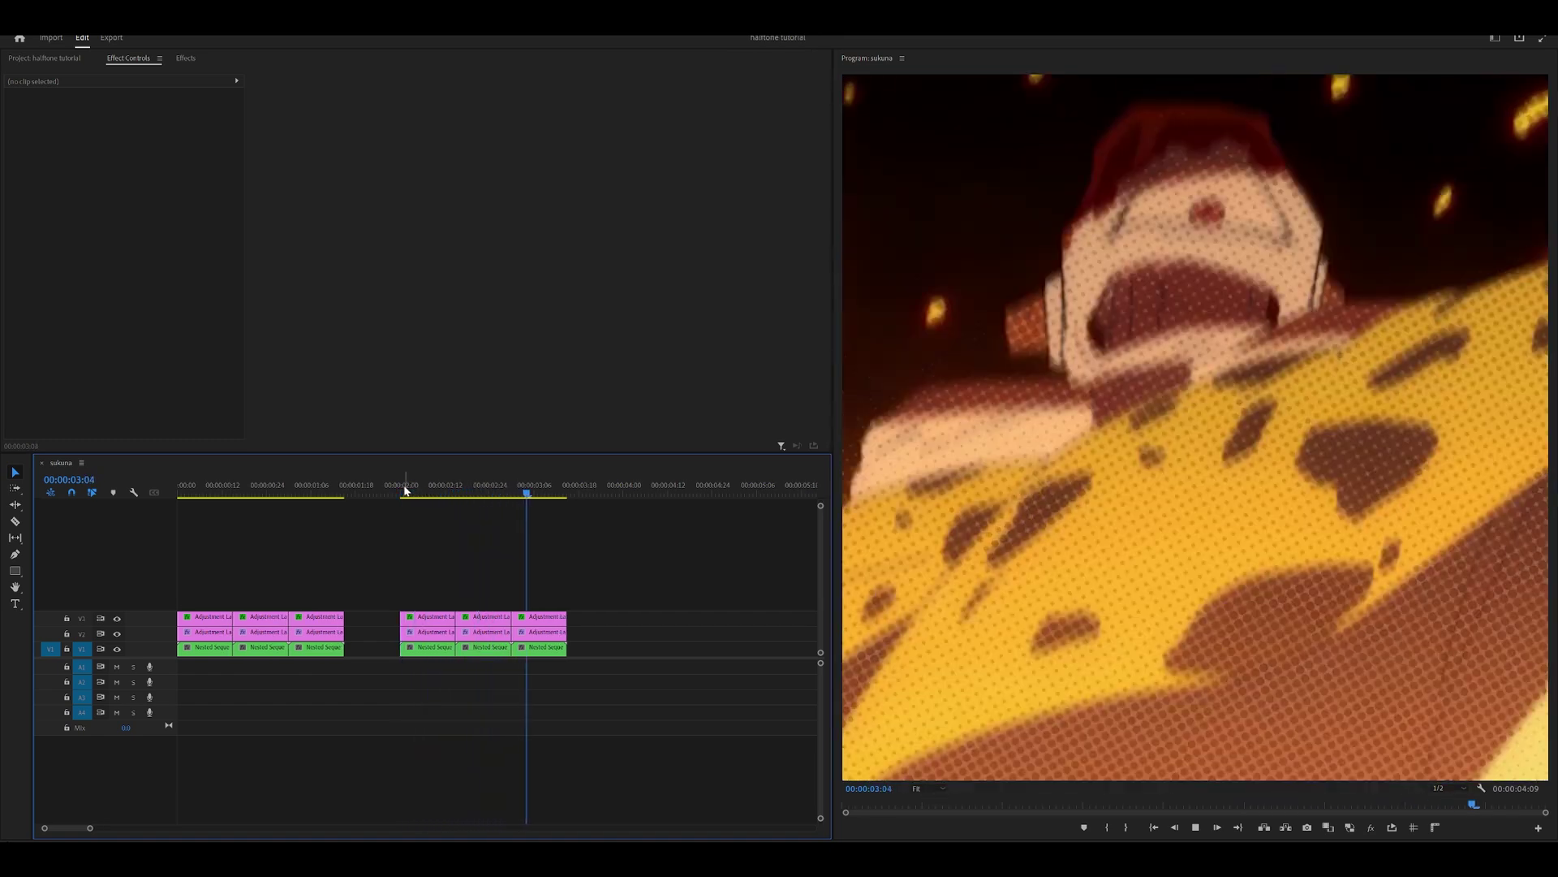
click(405, 491)
key(space)
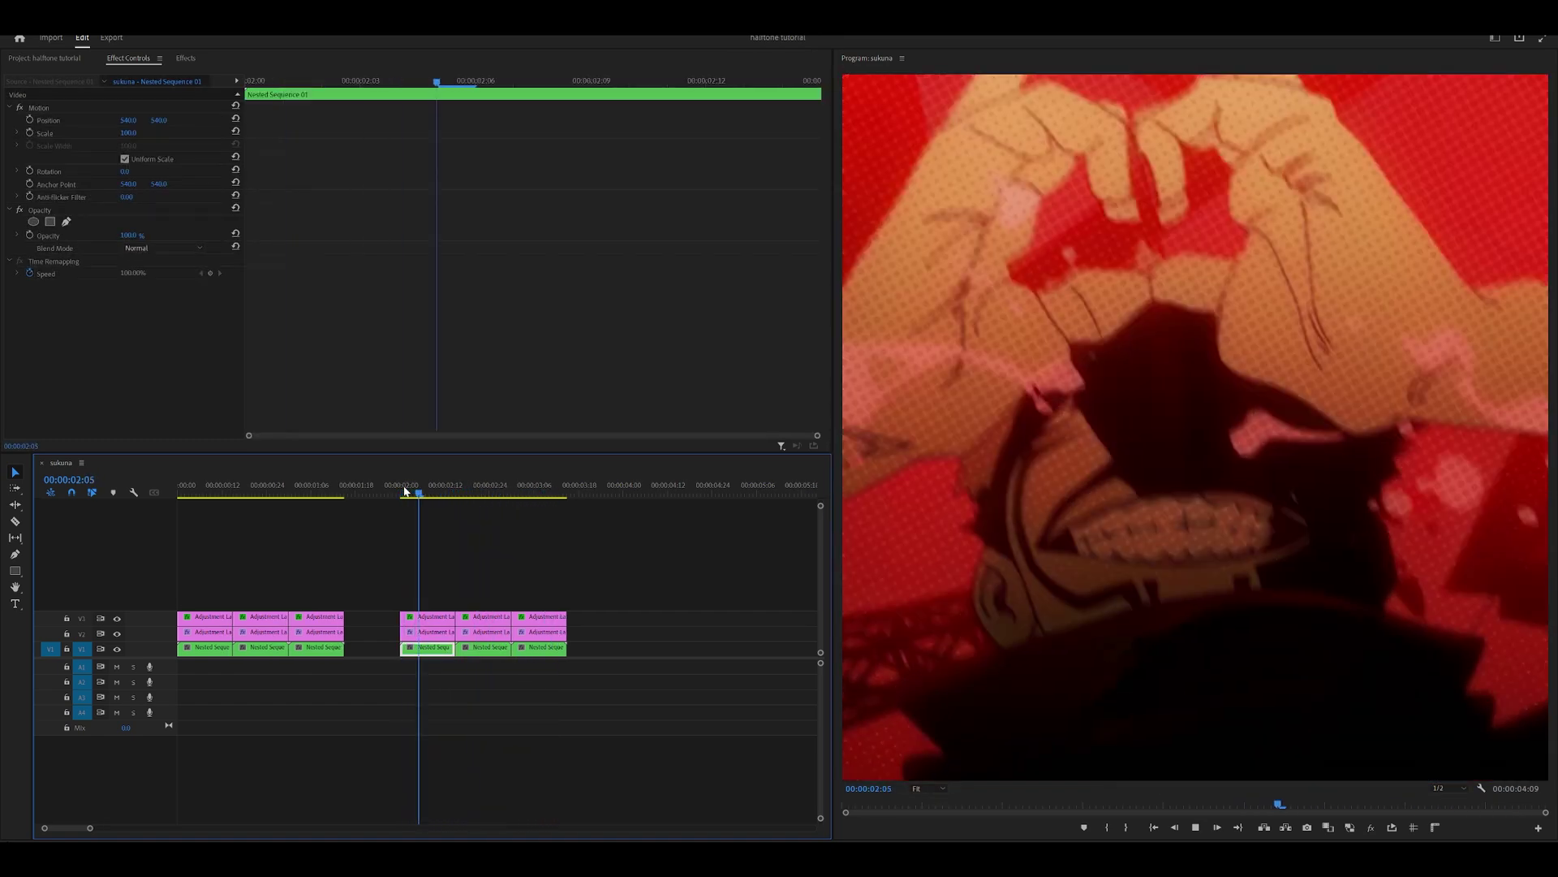
click(404, 491)
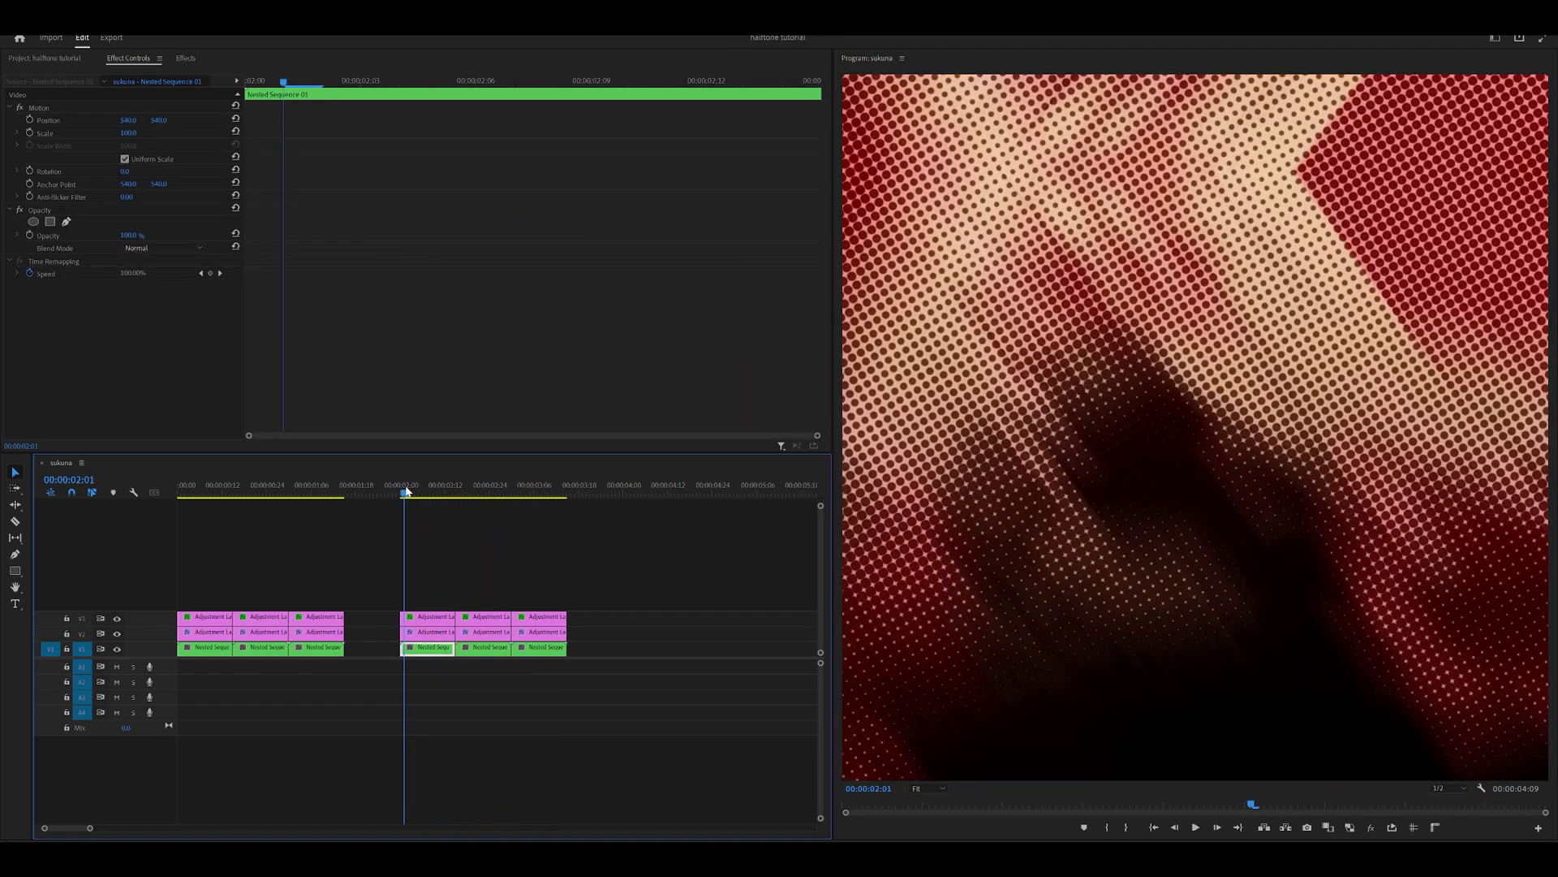